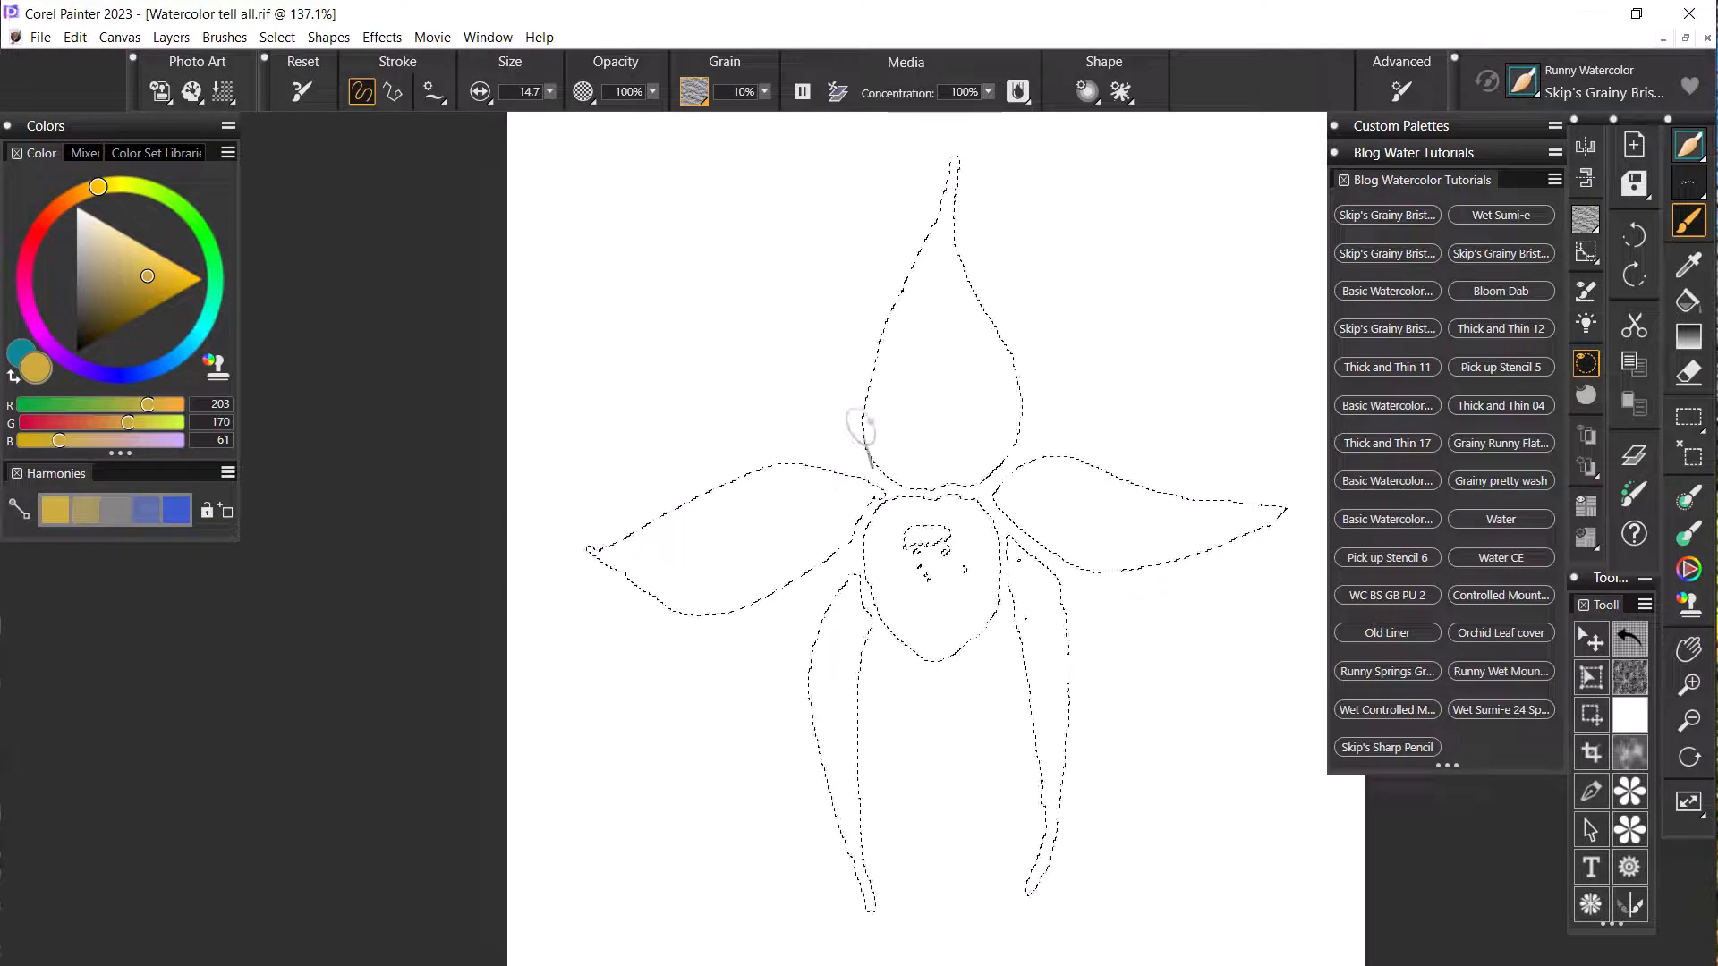
- Swap the main color to teal and try short watercolor strokes inside the upper petal, undoing the tests
left_click(14, 376)
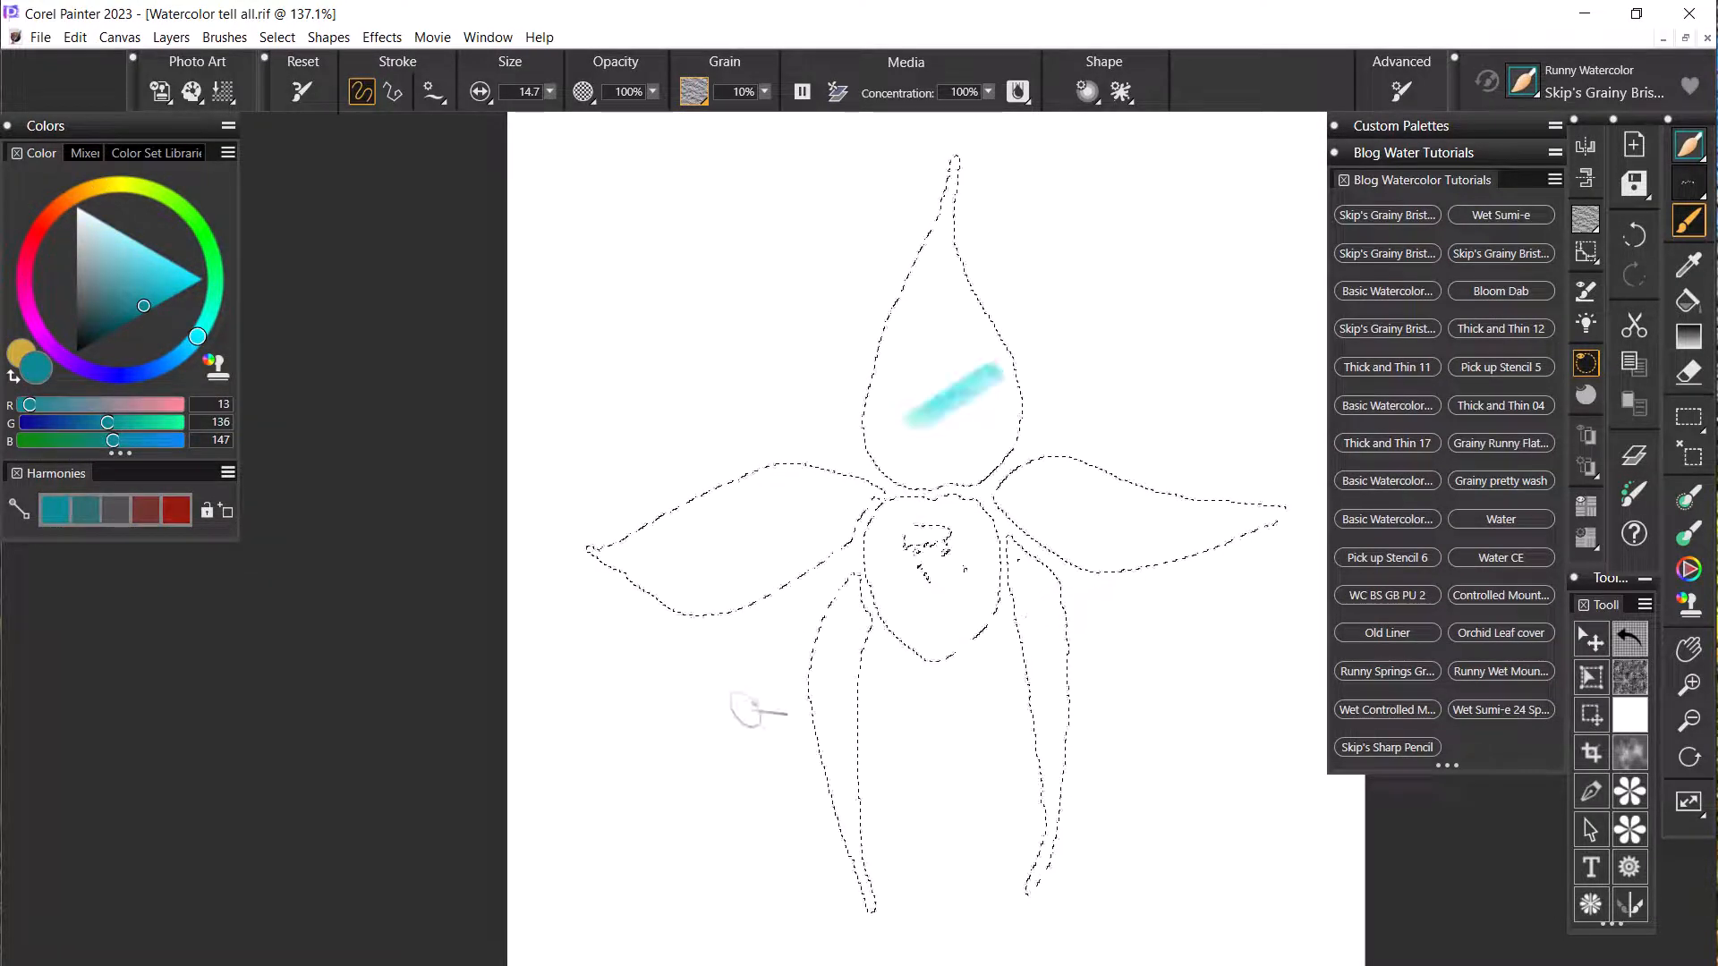
left_click_drag(906, 374, 973, 330)
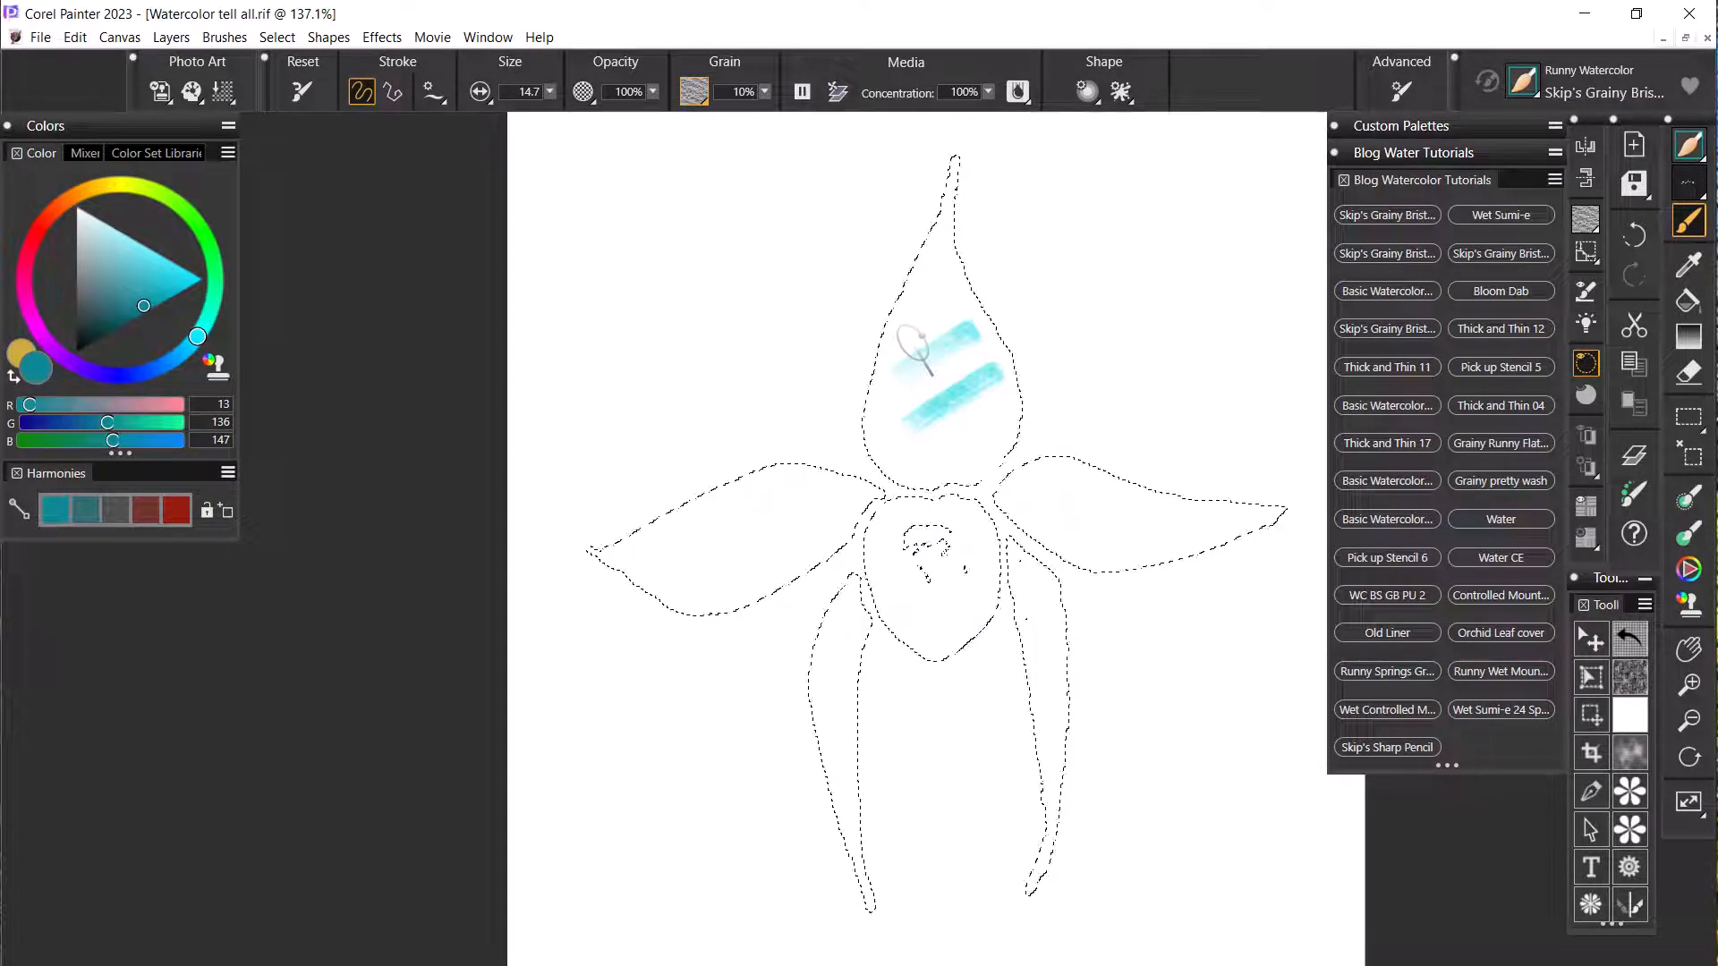
key("ctrl+z")
key("ctrl+z")
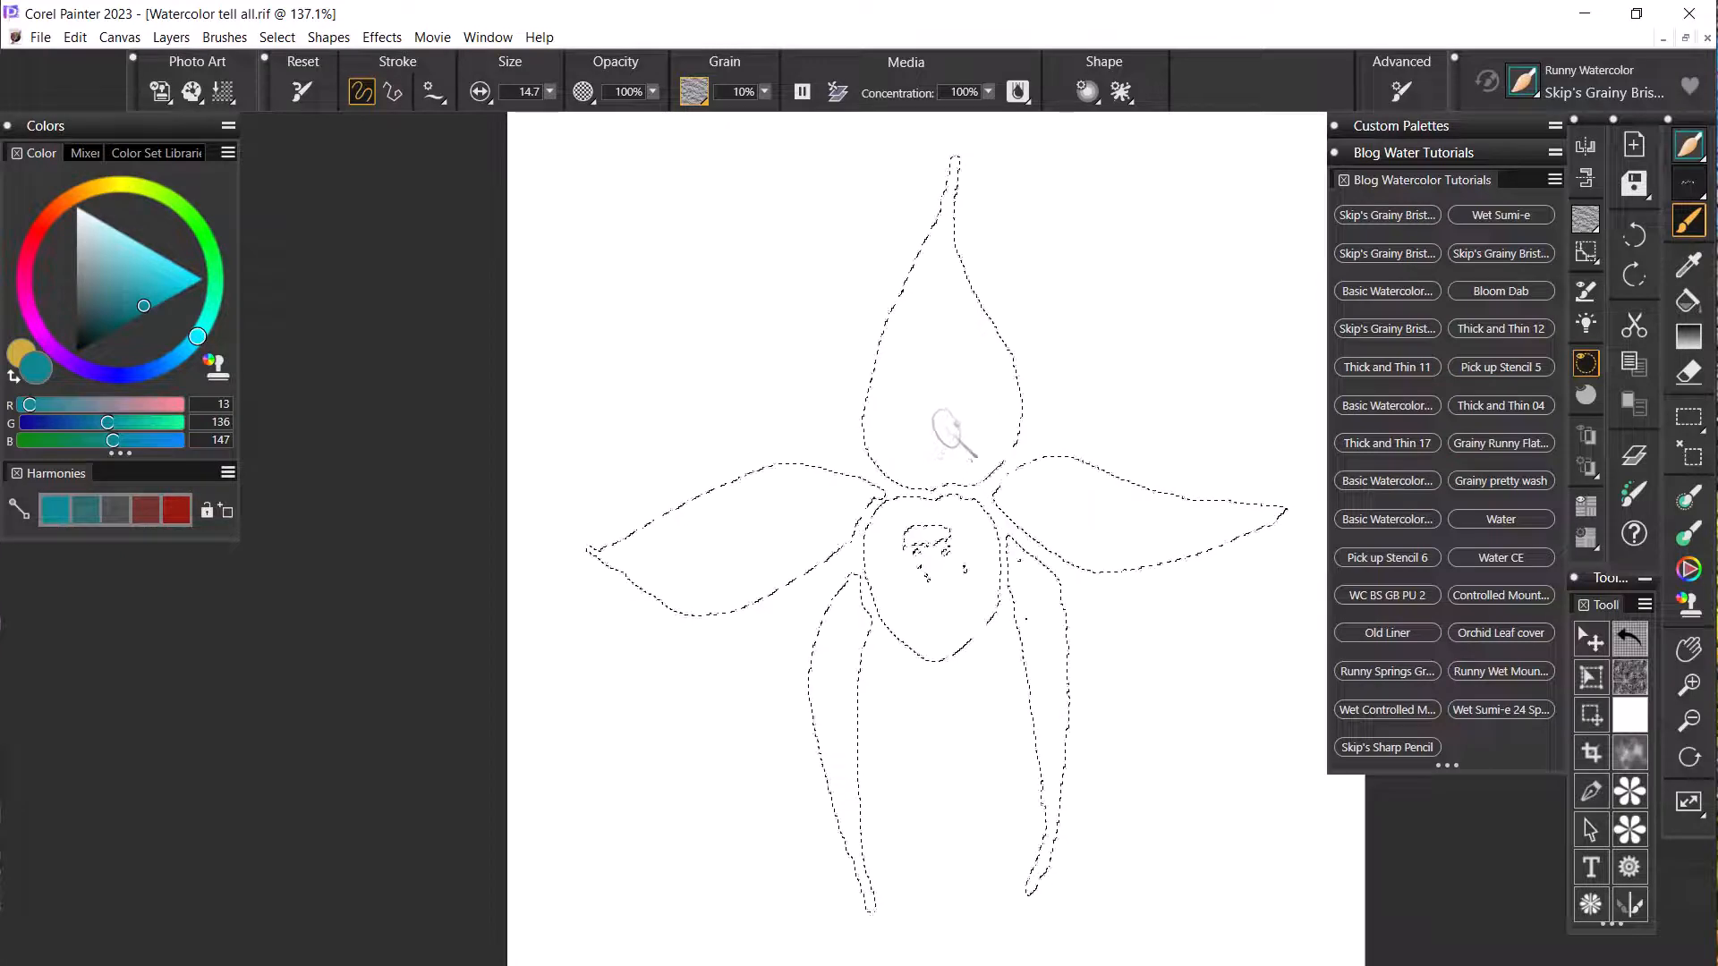
left_click_drag(915, 443, 900, 443)
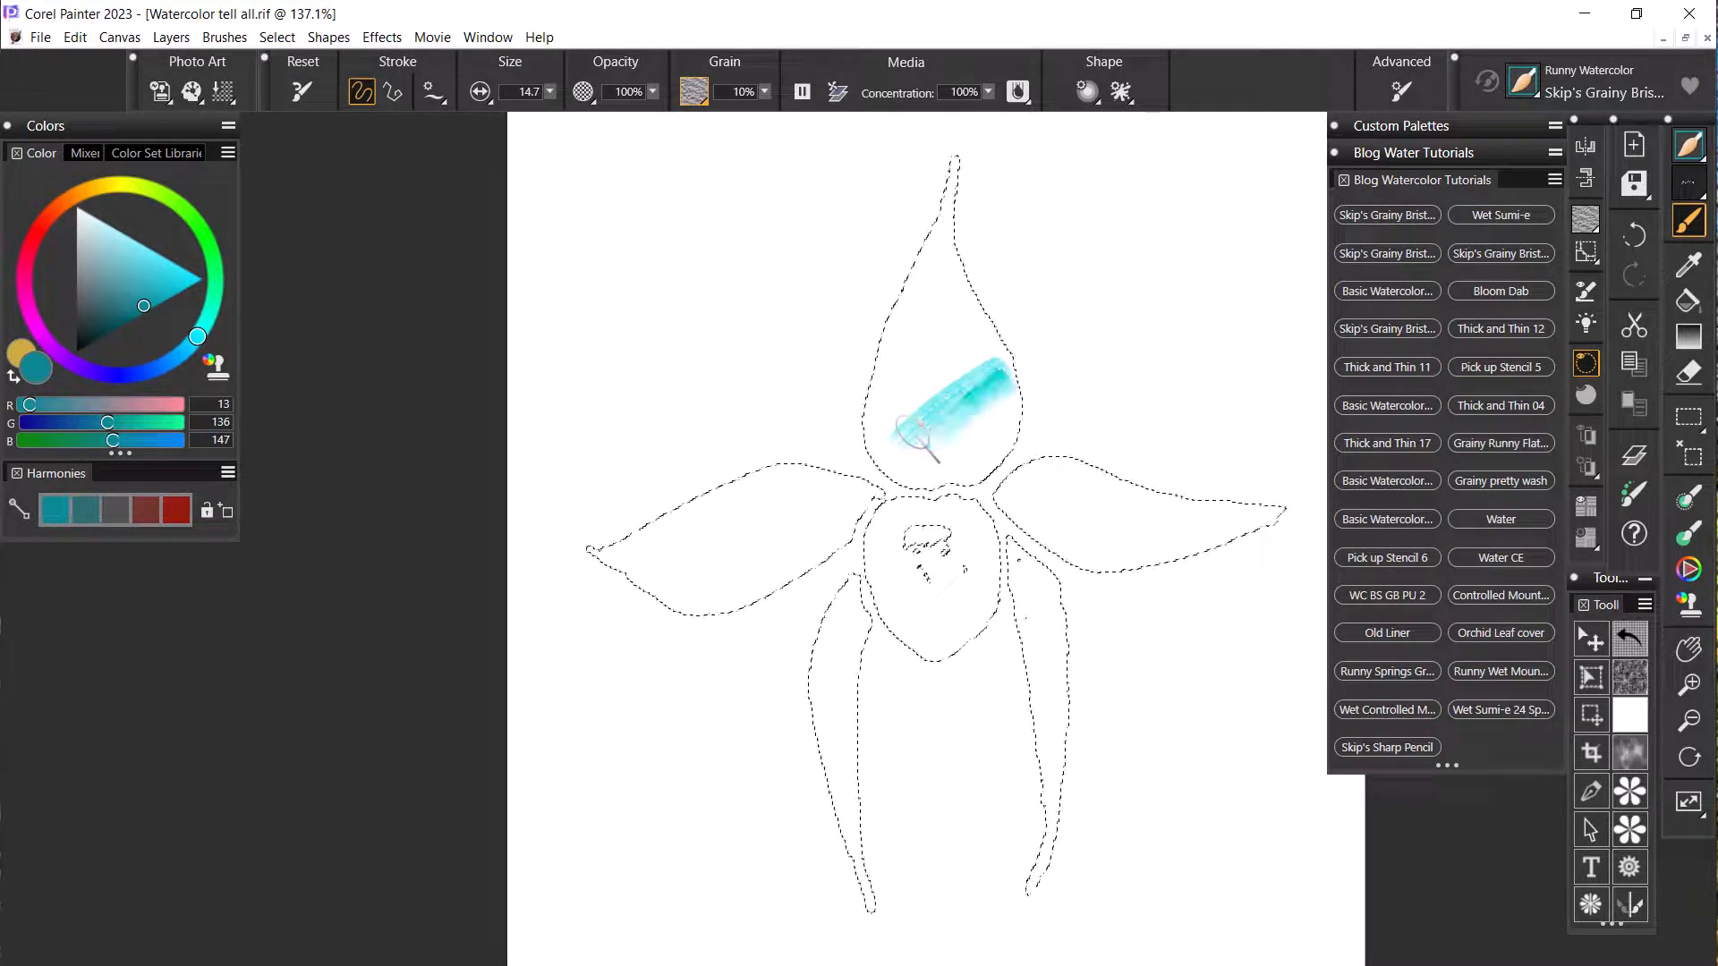
key("ctrl+z")
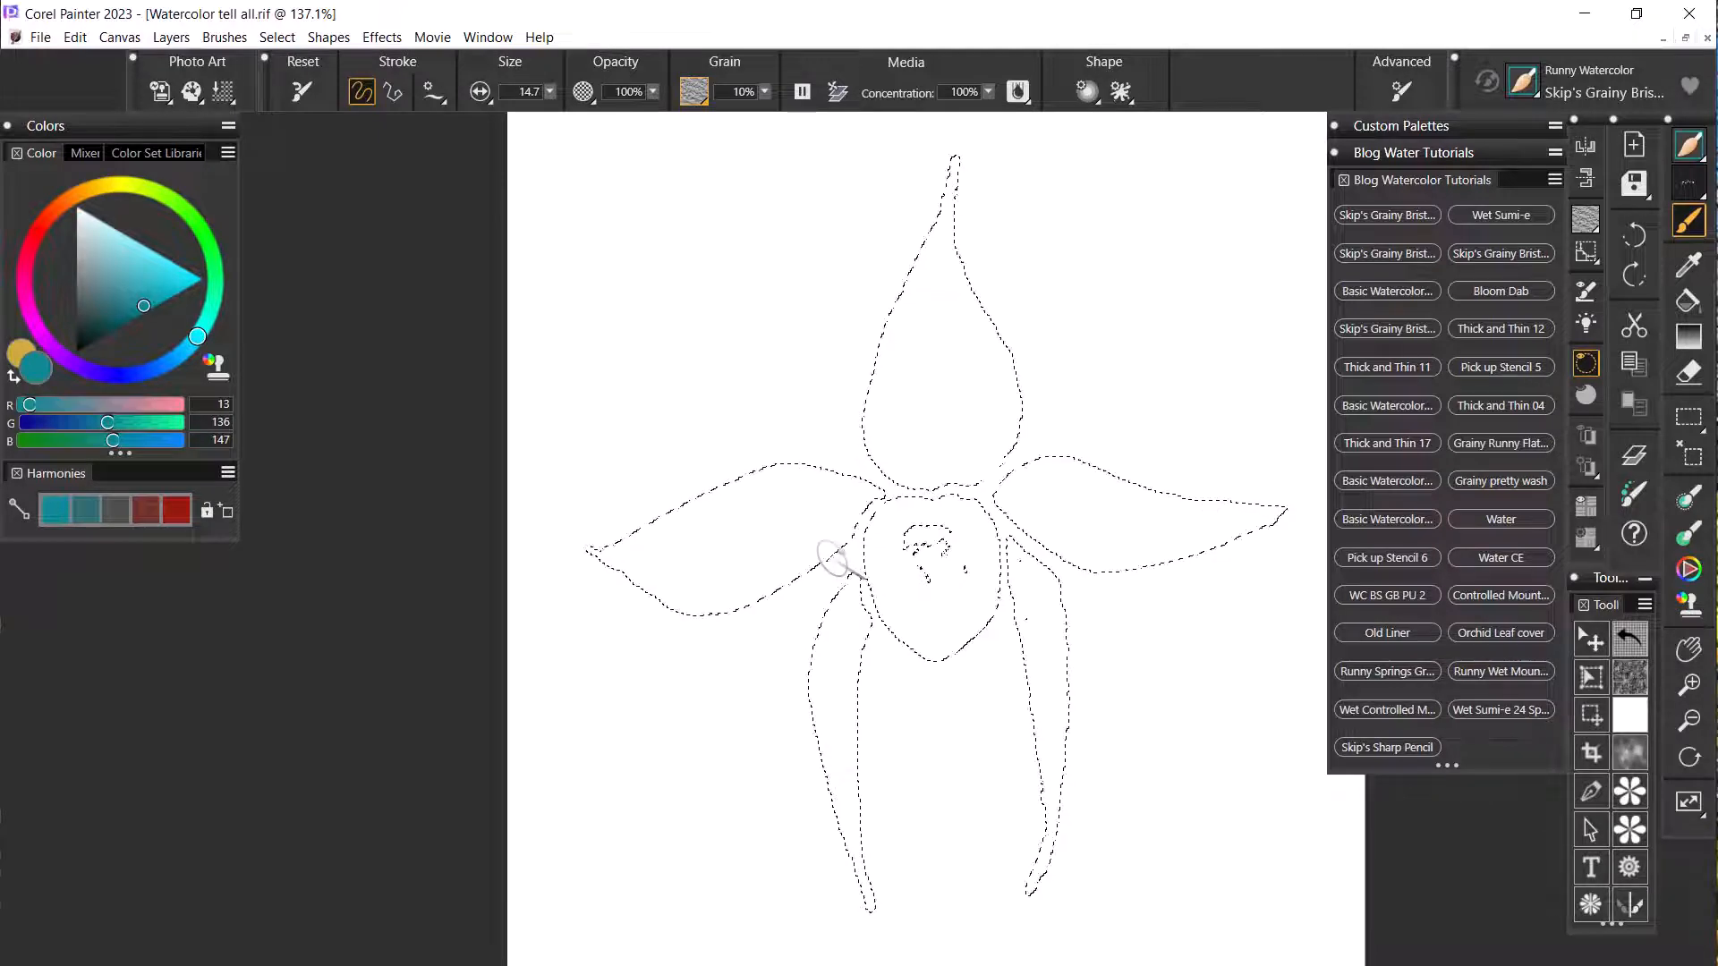
left_click_drag(914, 437, 987, 399)
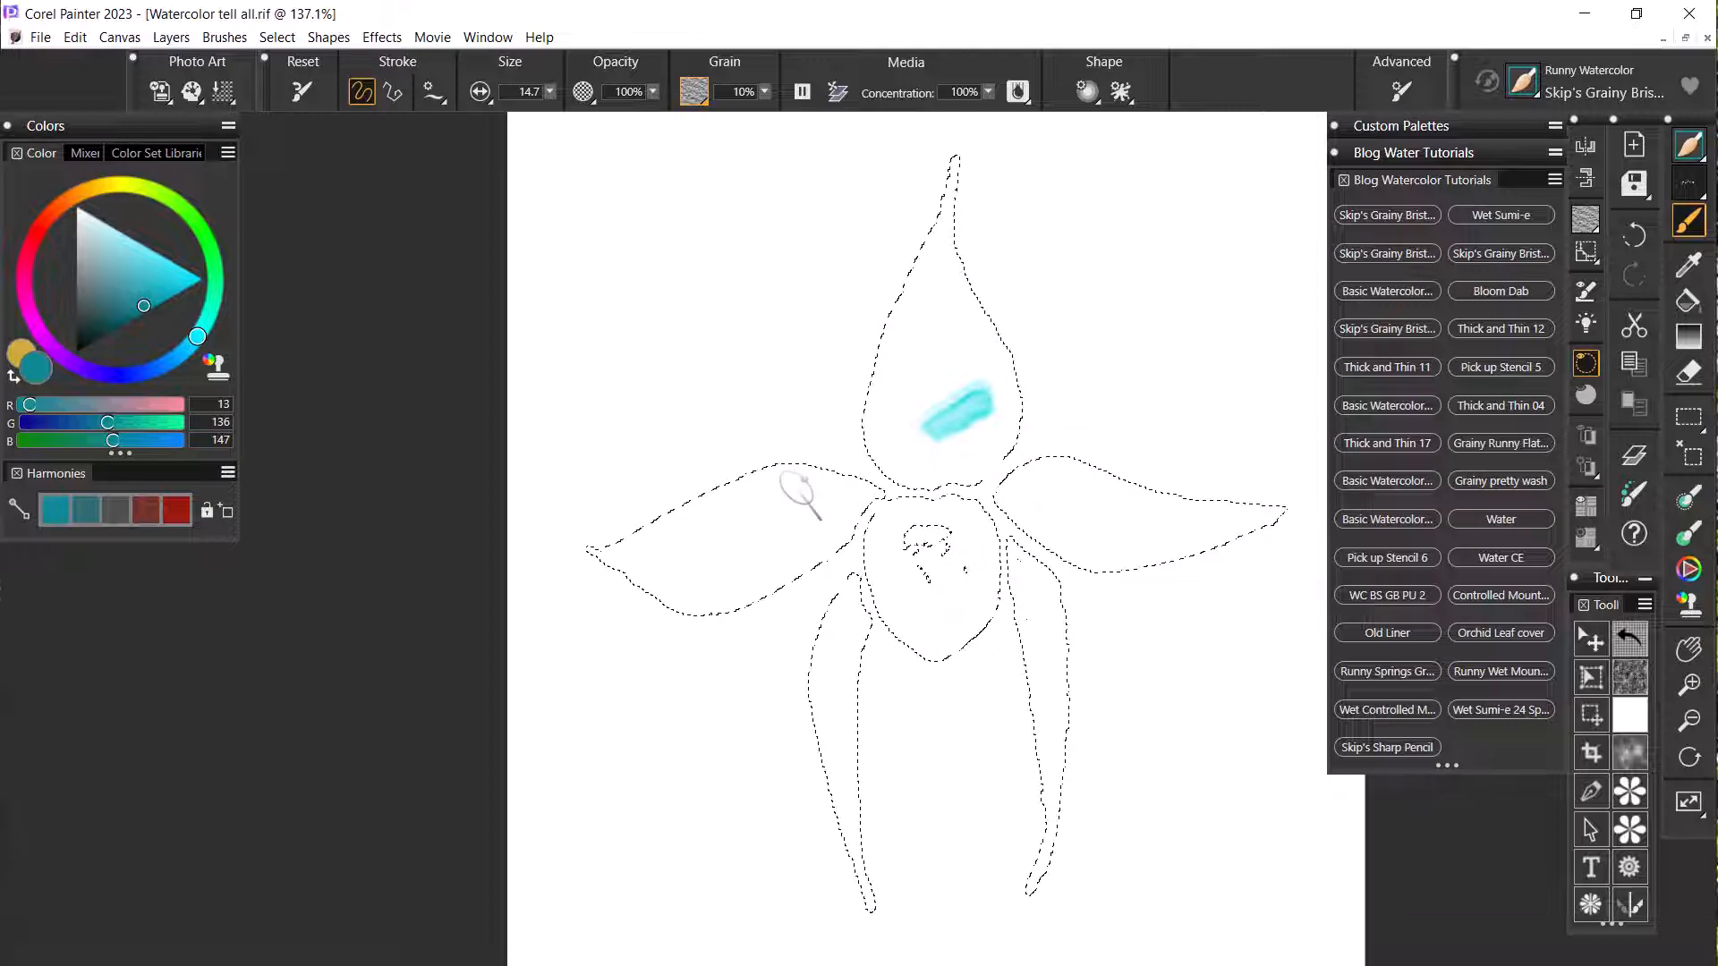
key("ctrl+z")
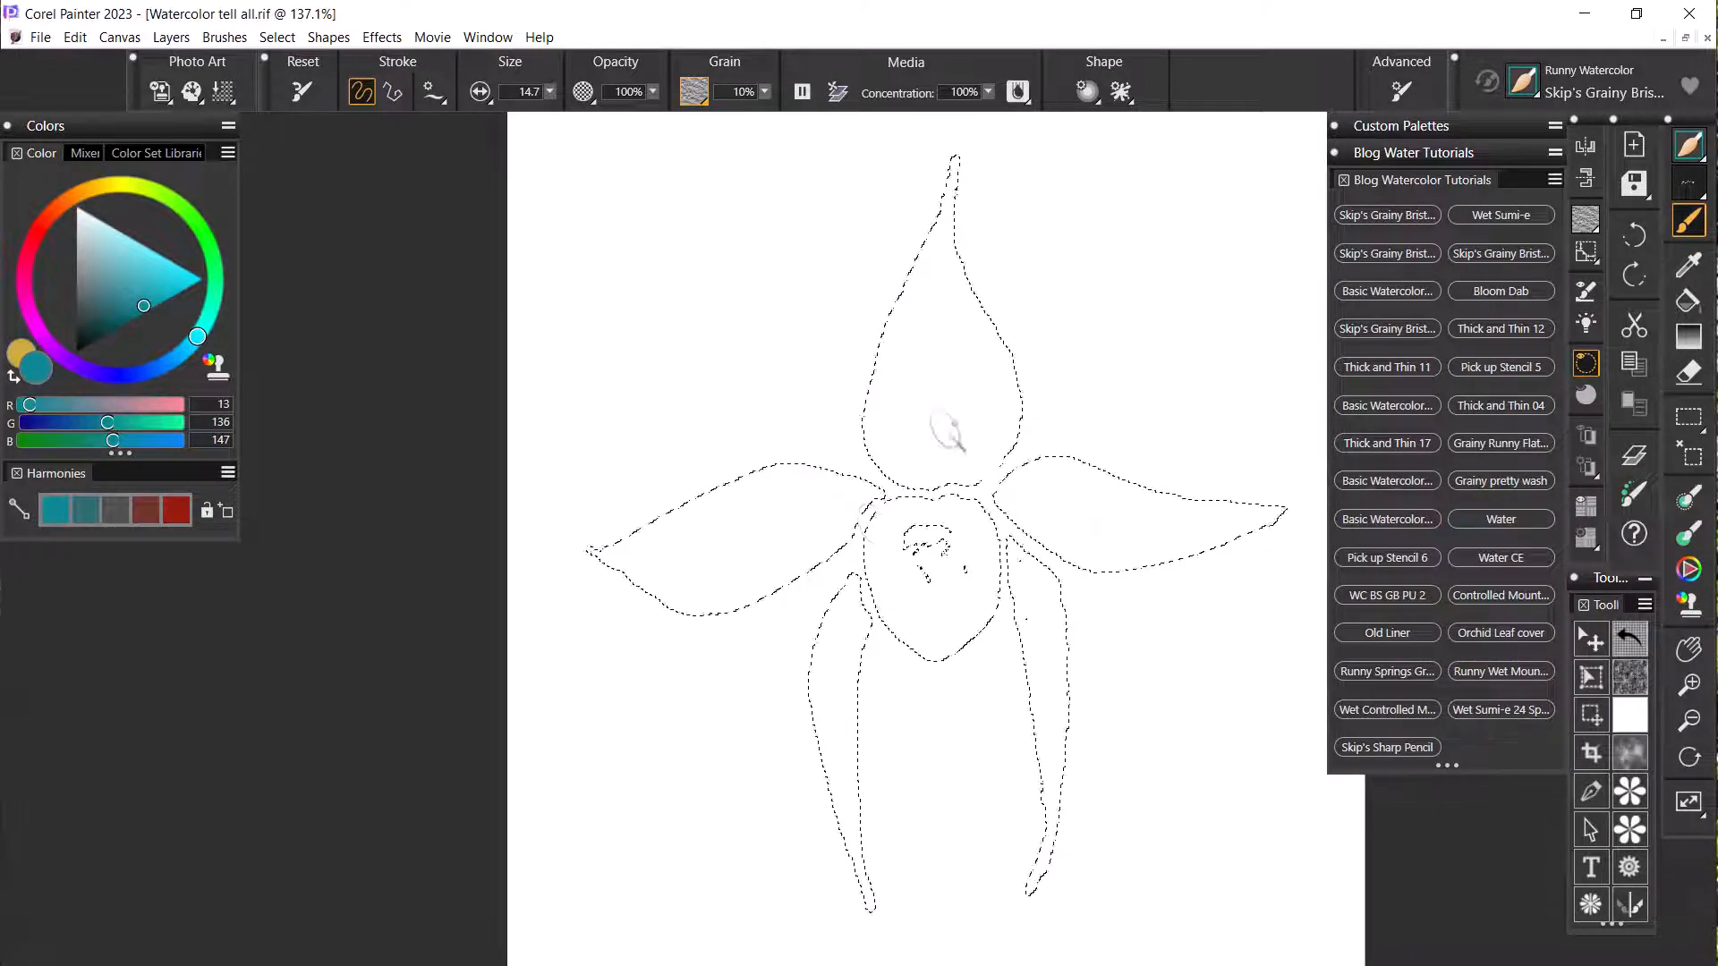
- Paint the upper petal with teal watercolor, from its rounded base up to its narrow tip
key("ctrl+y")
mouse_move(1009, 464)
left_mouse_down()
mouse_move(916, 472)
mouse_move(971, 436)
mouse_move(925, 476)
left_mouse_up()
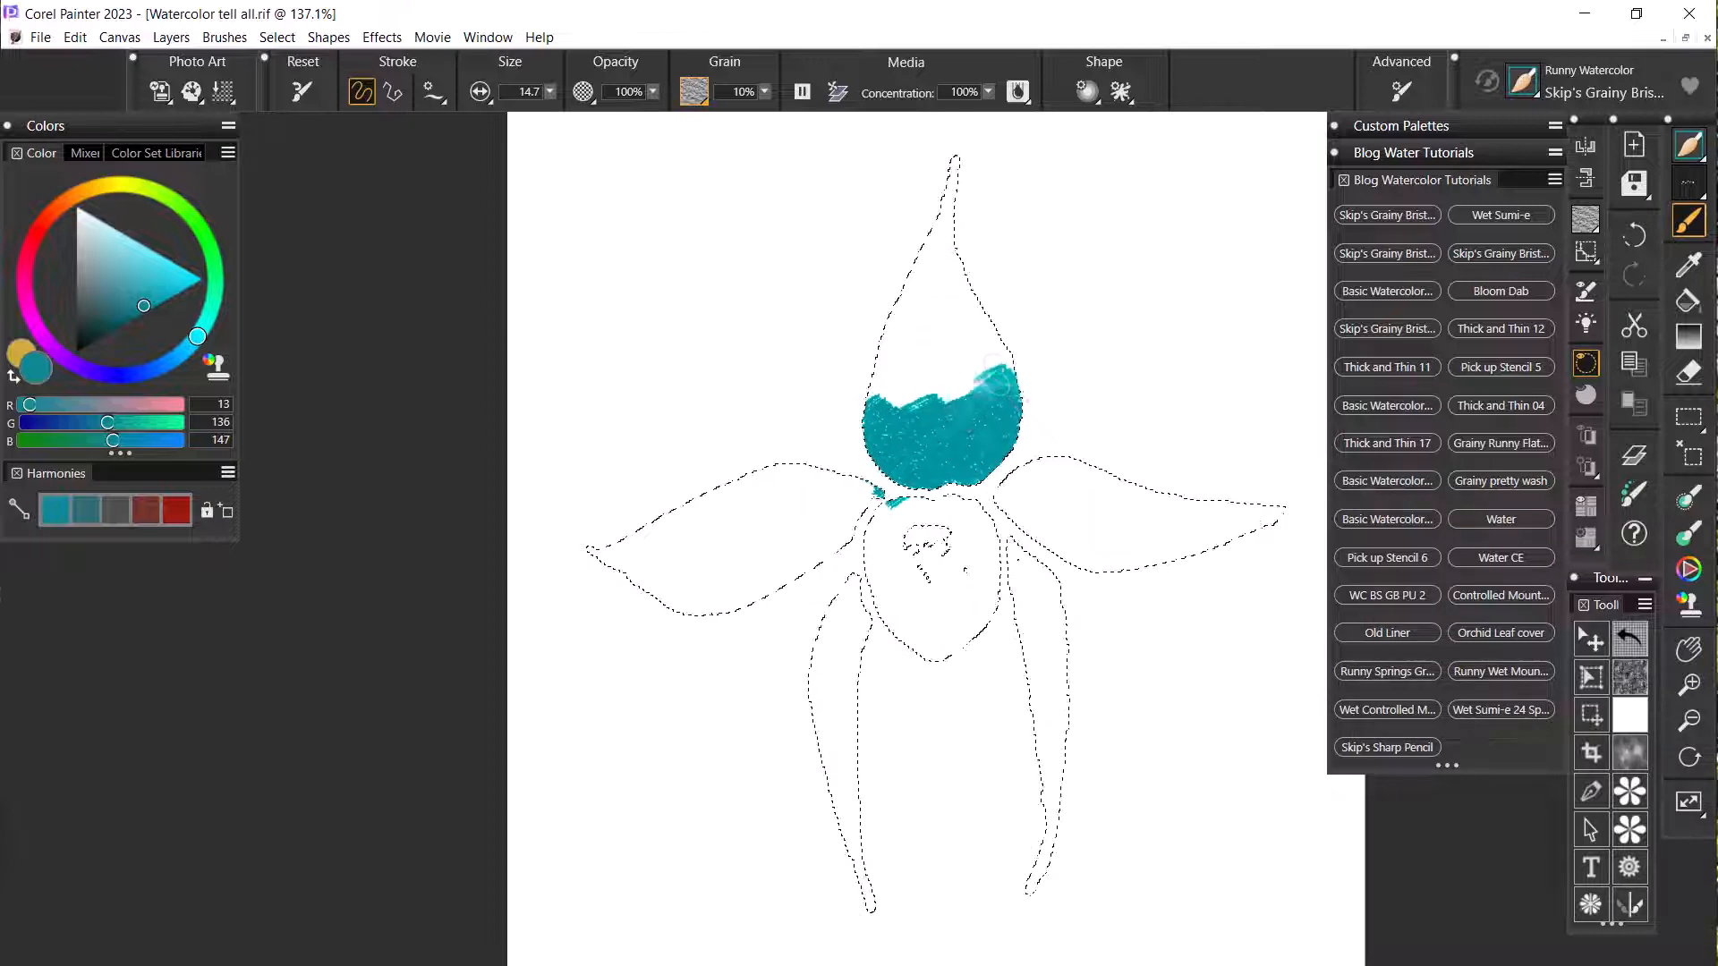
mouse_move(997, 374)
left_mouse_down()
mouse_move(933, 412)
mouse_move(920, 367)
mouse_move(861, 367)
left_mouse_up()
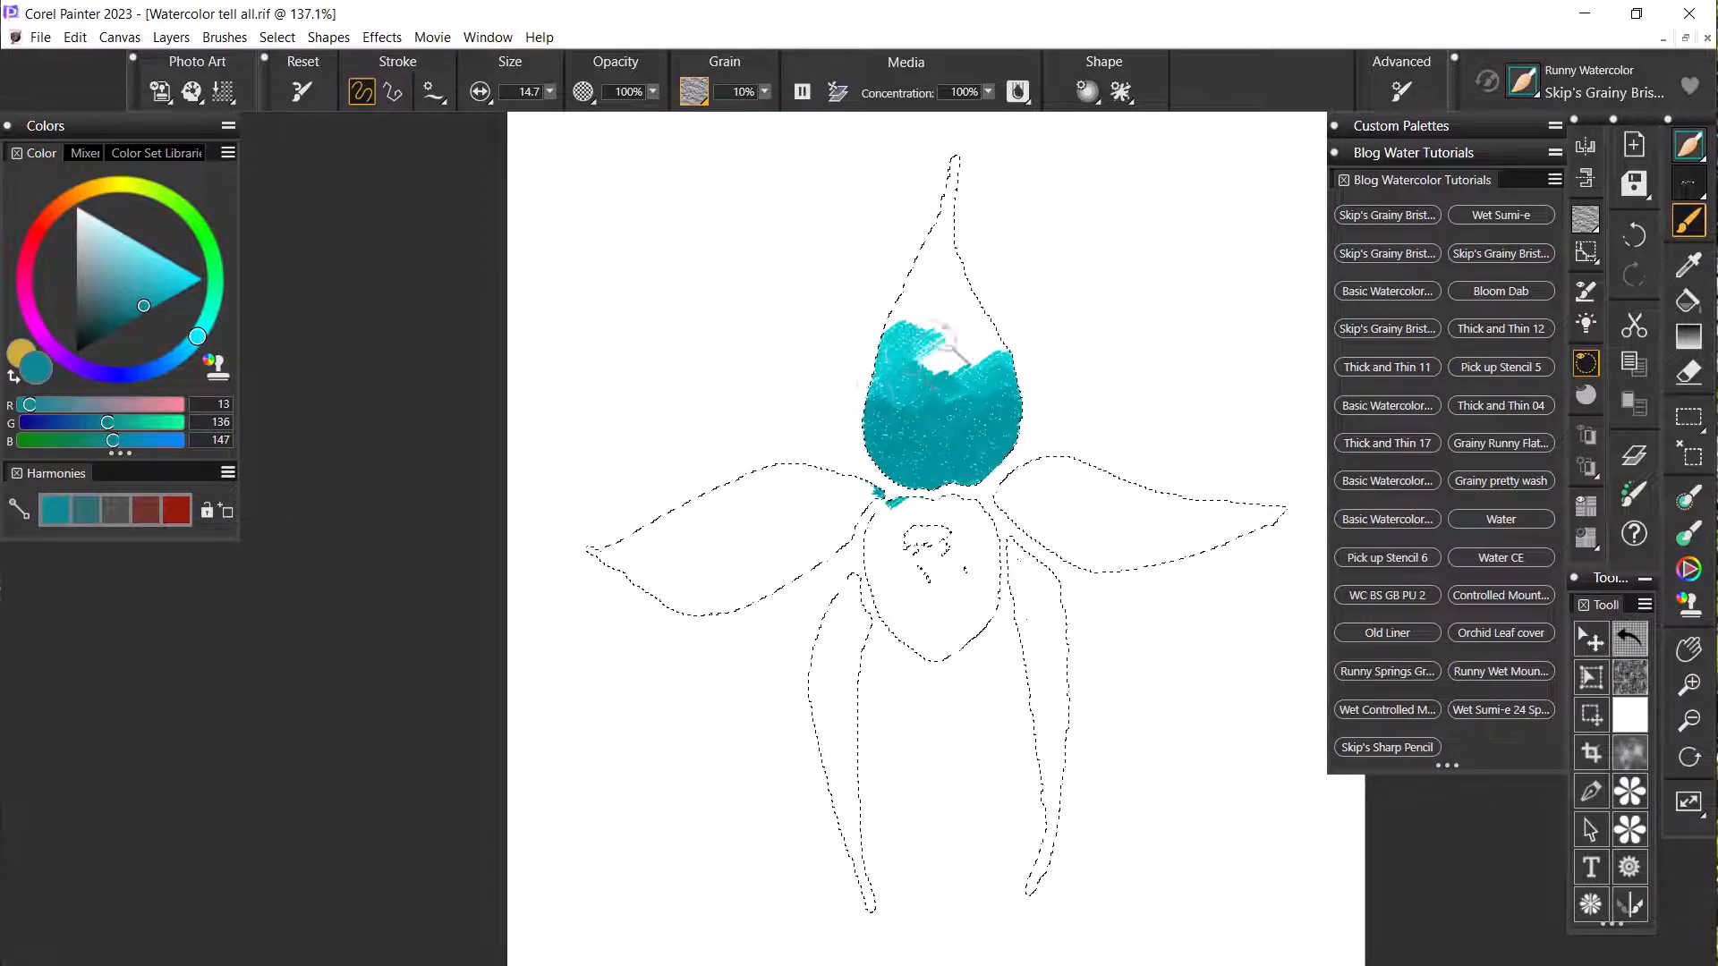
mouse_move(952, 362)
left_mouse_down()
mouse_move(981, 329)
mouse_move(943, 340)
mouse_move(956, 304)
mouse_move(877, 324)
mouse_move(972, 284)
mouse_move(951, 246)
mouse_move(920, 251)
mouse_move(942, 234)
mouse_move(943, 190)
left_mouse_up()
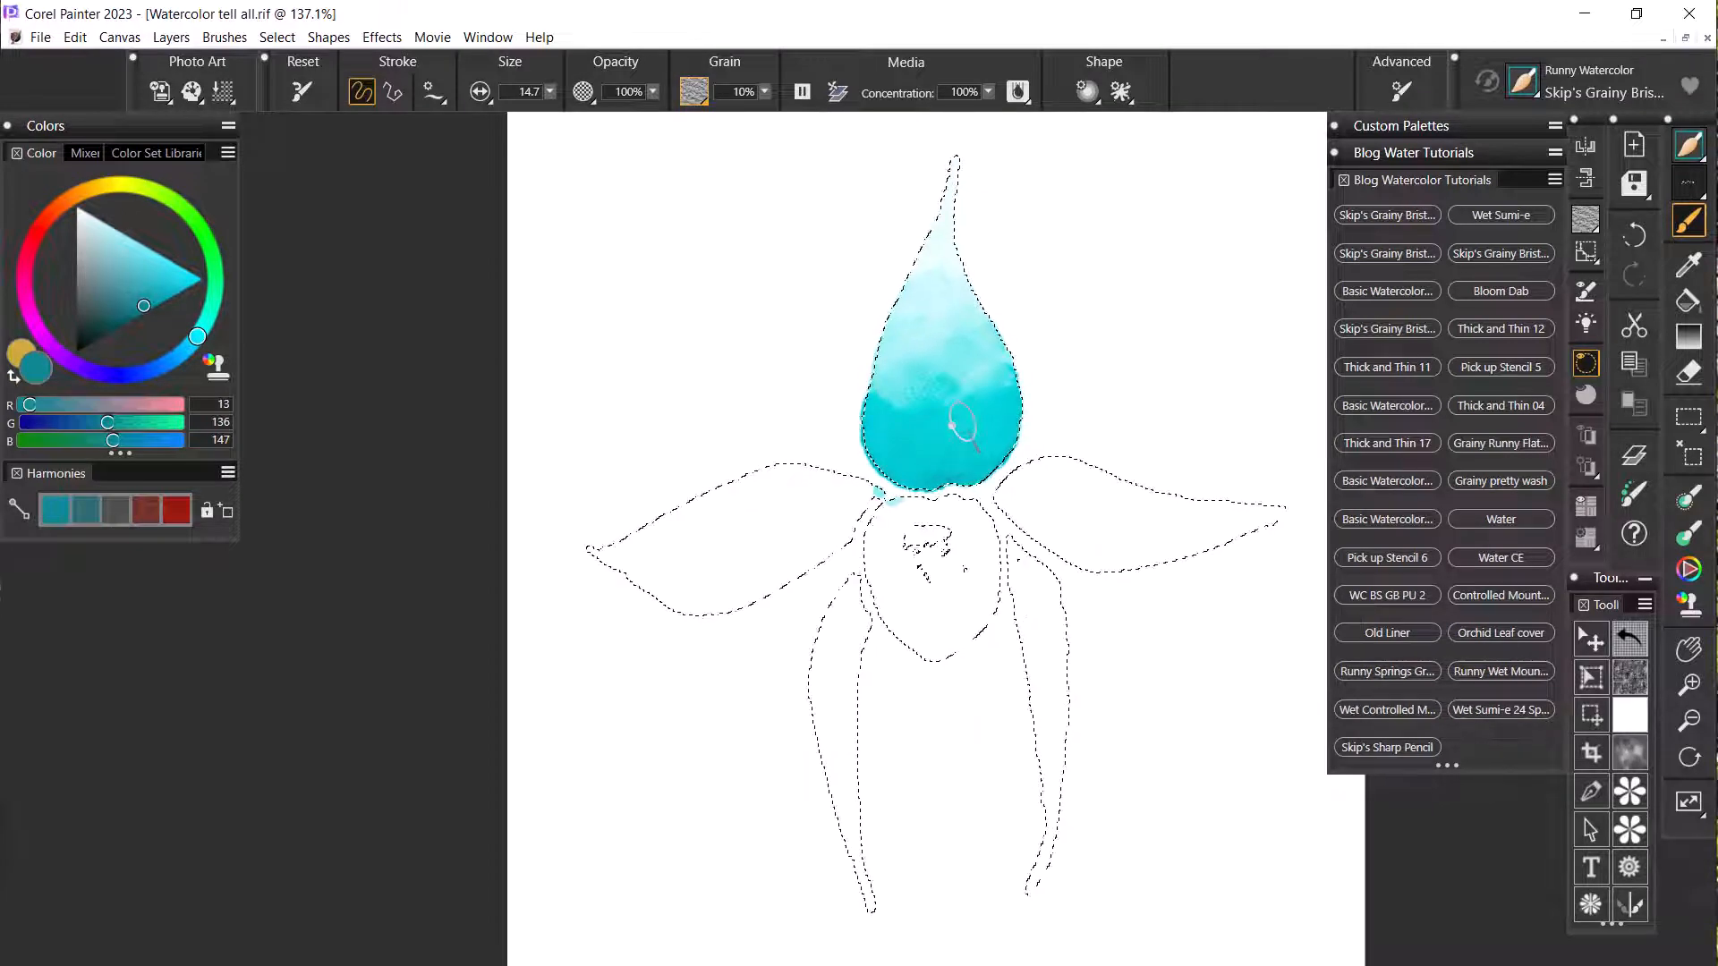
- Choose the Saunders Waterford paper from Tim's traditional watercolour papers and paint the right petal teal
left_click(696, 92)
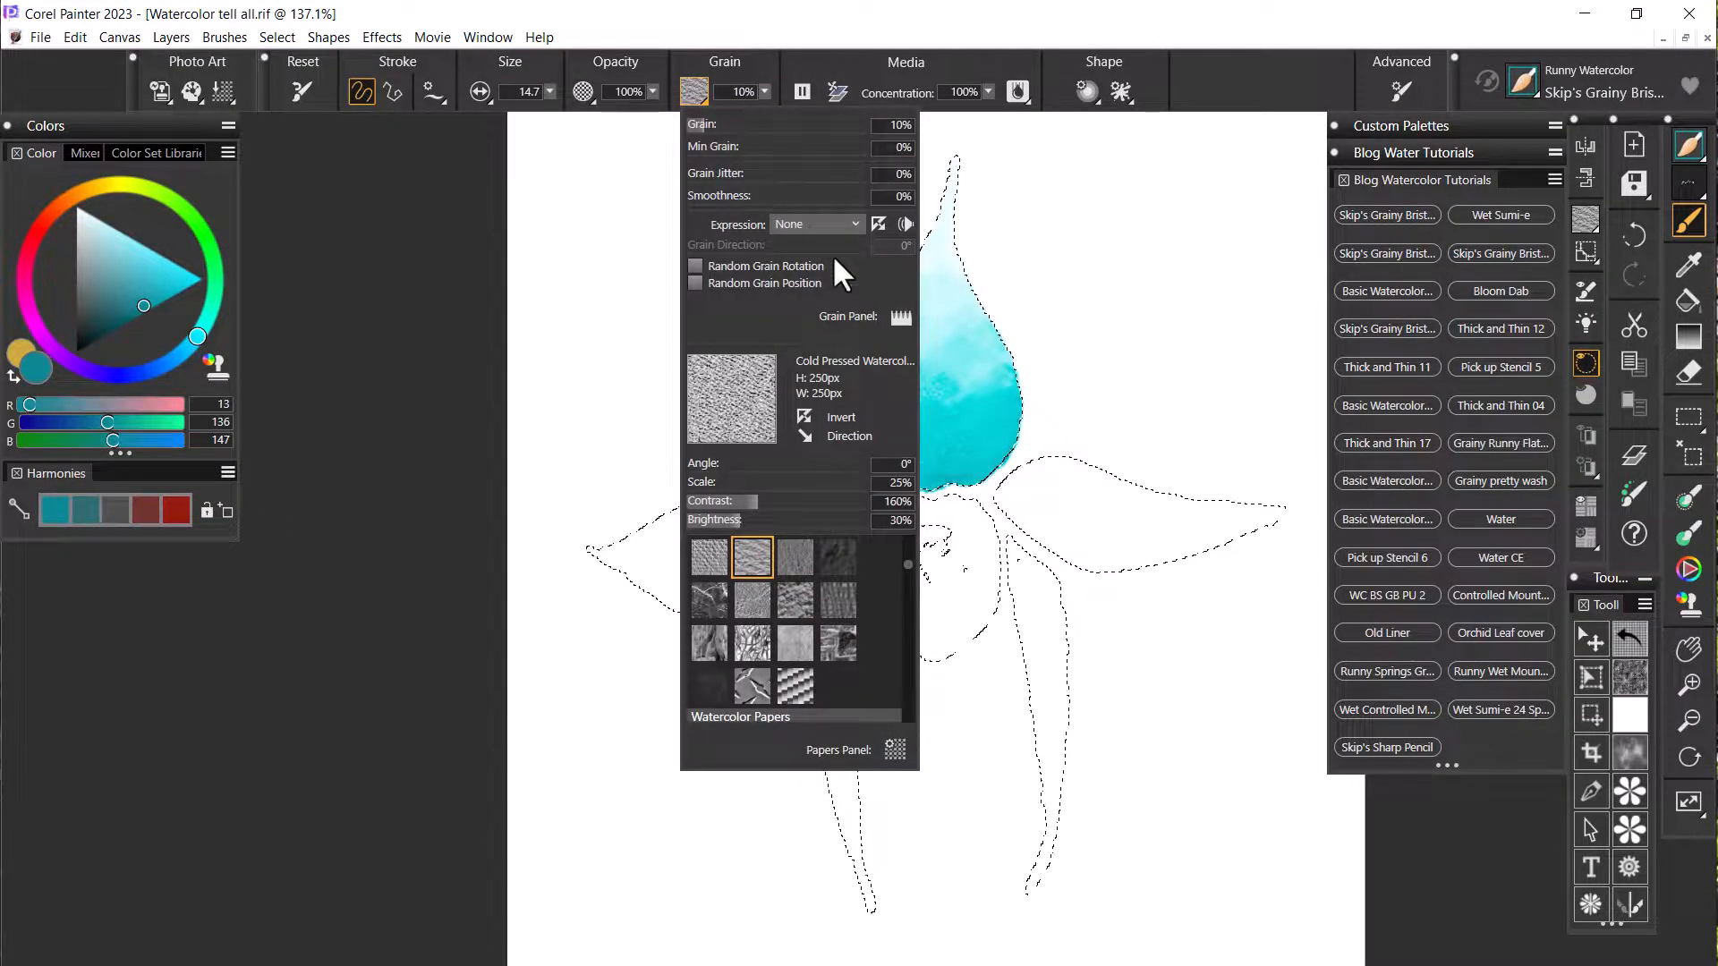
left_click_drag(906, 564, 911, 695)
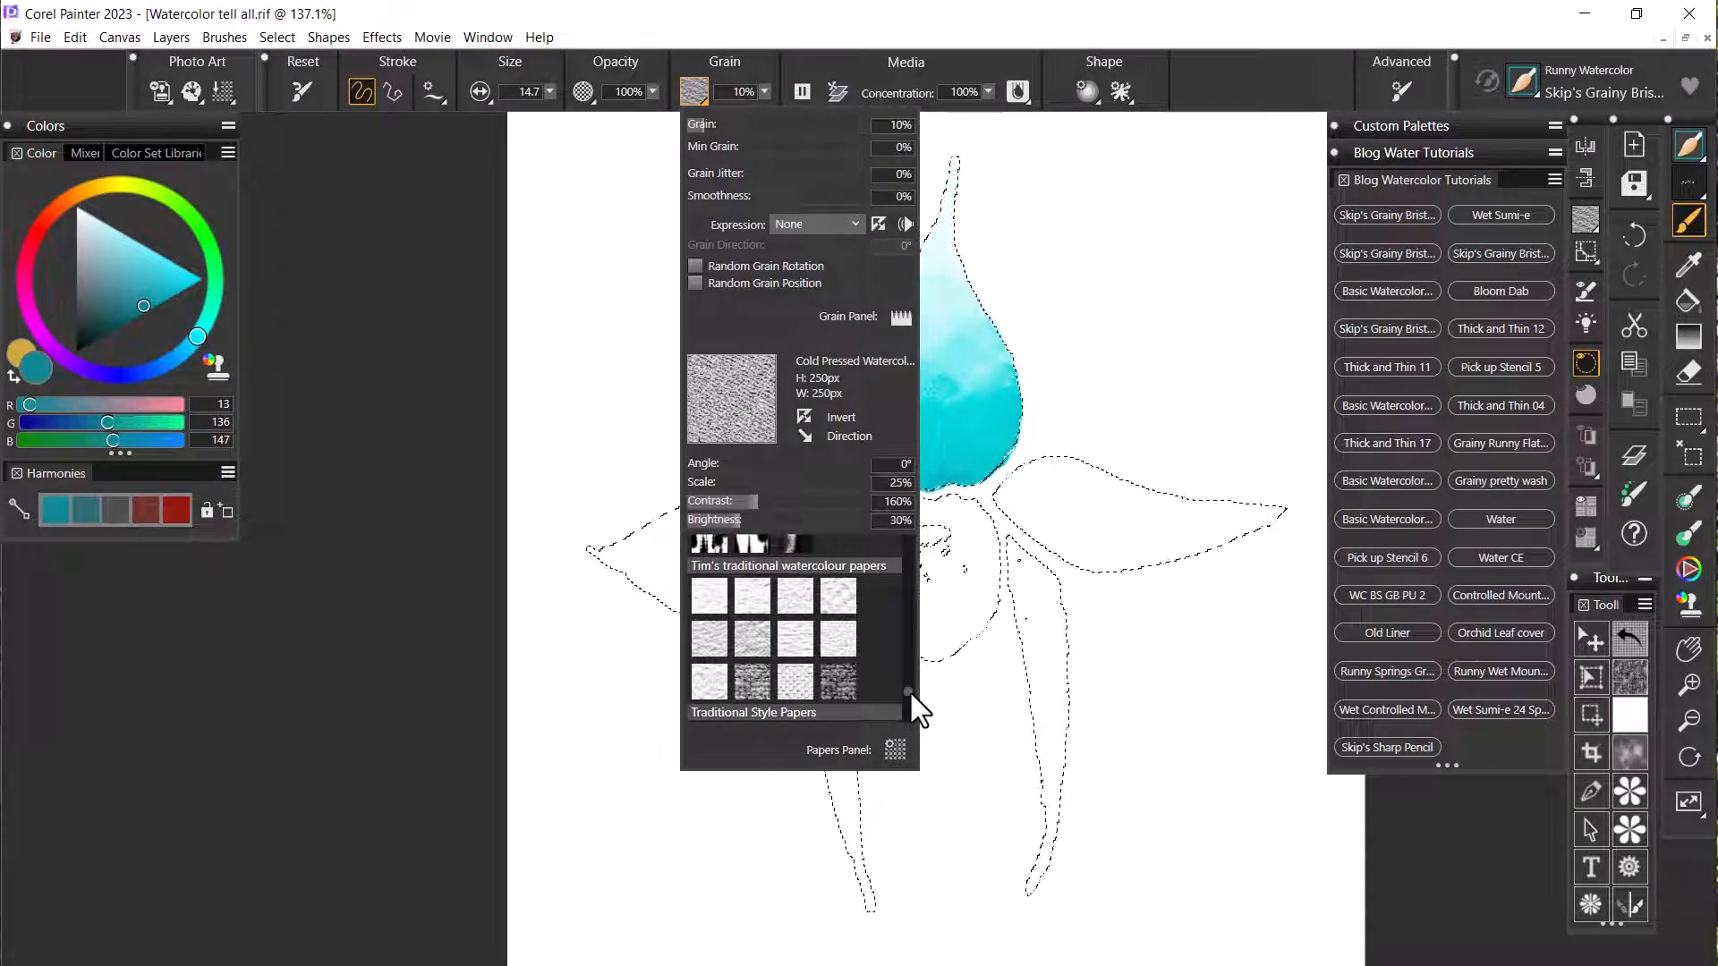
scroll(835, 716, "up", 1)
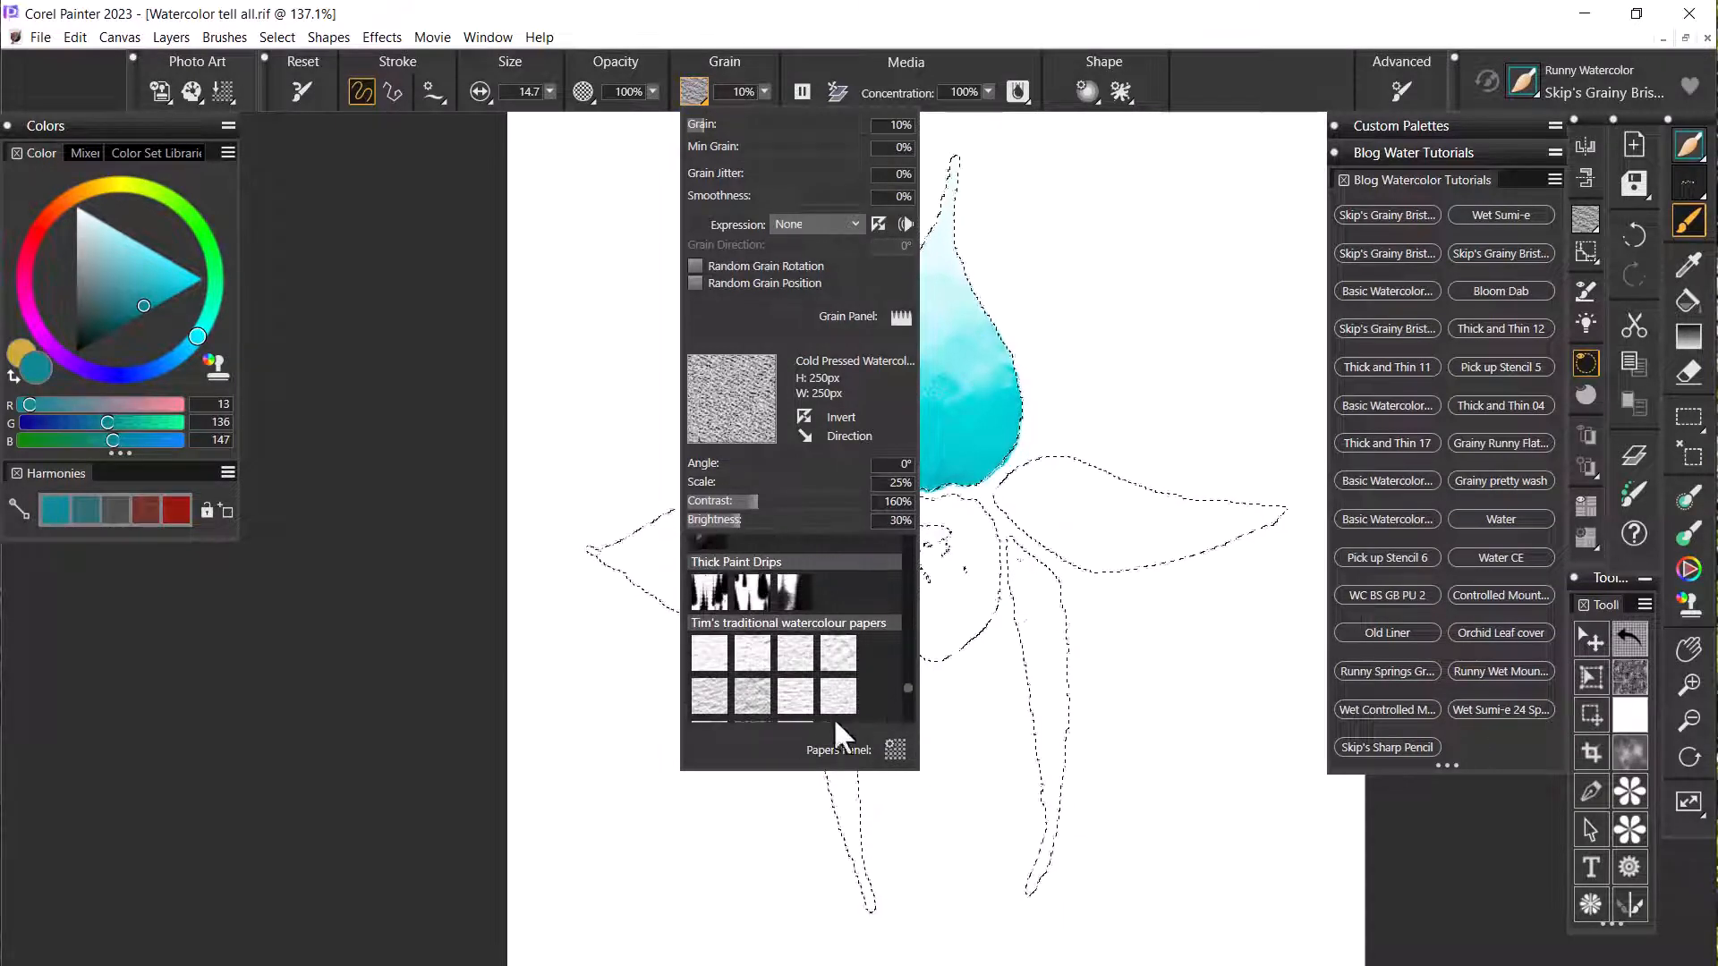
left_click(712, 690)
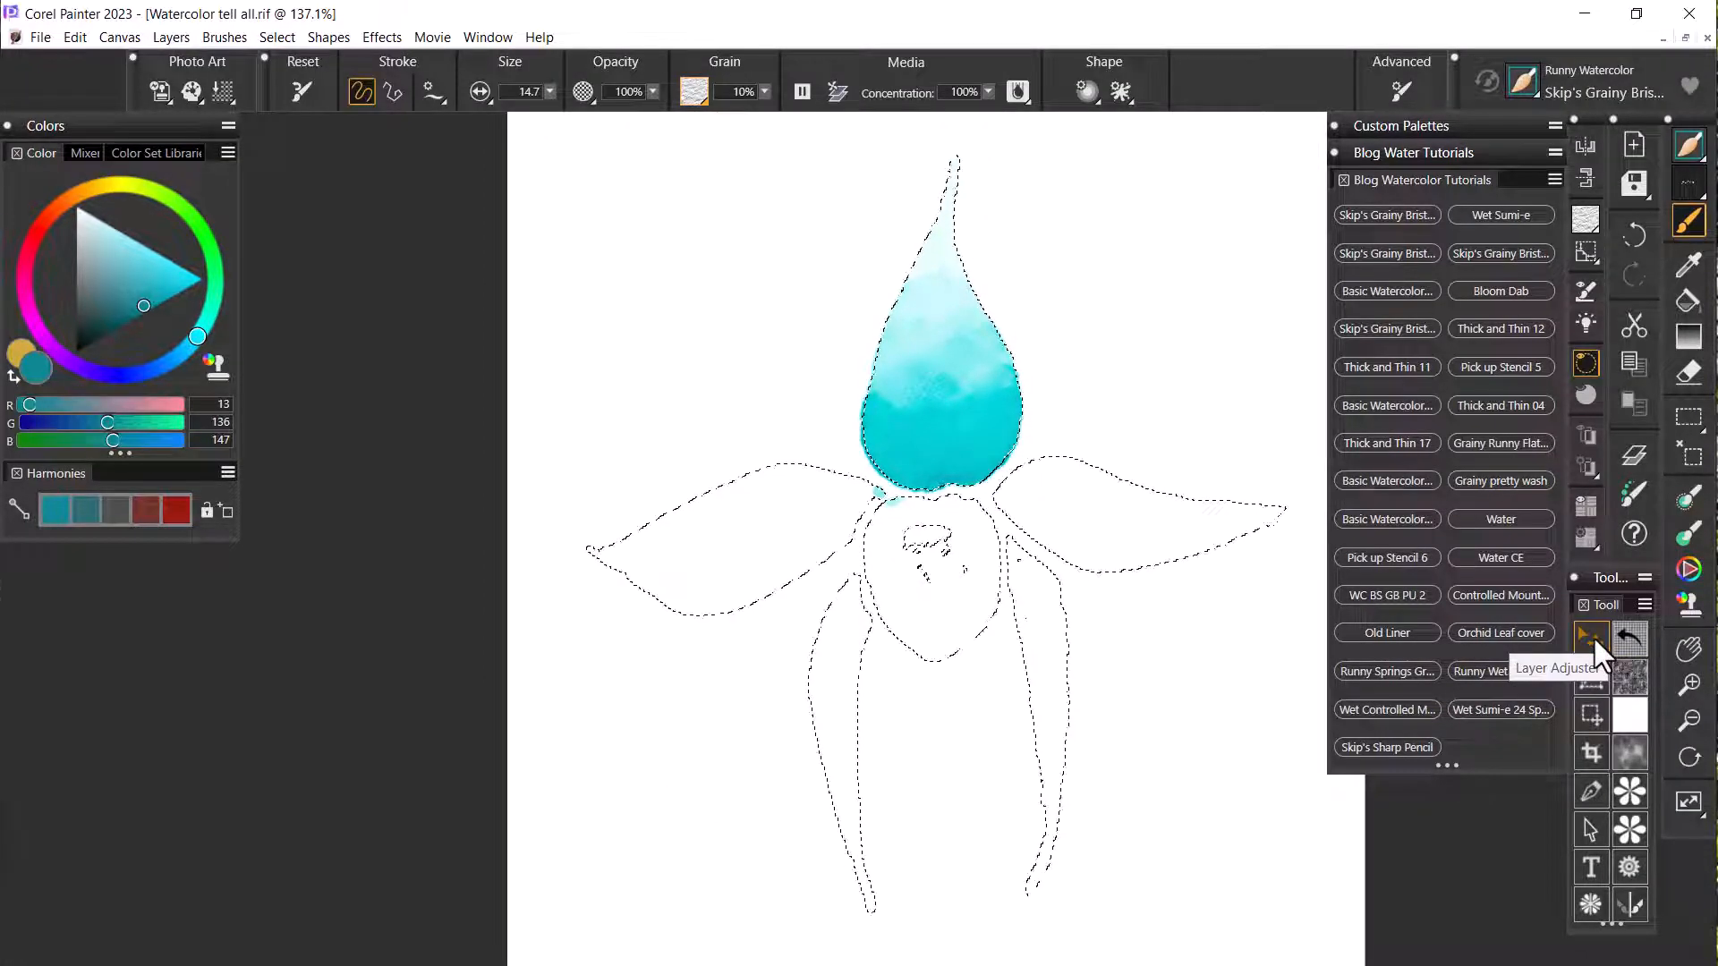
mouse_move(1020, 488)
left_mouse_down()
mouse_move(1005, 492)
mouse_move(1043, 472)
mouse_move(1011, 492)
mouse_move(1105, 510)
left_mouse_up()
mouse_move(1045, 562)
left_mouse_down()
mouse_move(1139, 561)
mouse_move(1108, 582)
mouse_move(1267, 518)
mouse_move(1231, 501)
mouse_move(1139, 532)
mouse_move(1162, 483)
mouse_move(1135, 496)
mouse_move(1072, 462)
mouse_move(1032, 467)
mouse_move(1062, 445)
mouse_move(1102, 453)
mouse_move(1089, 485)
left_mouse_up()
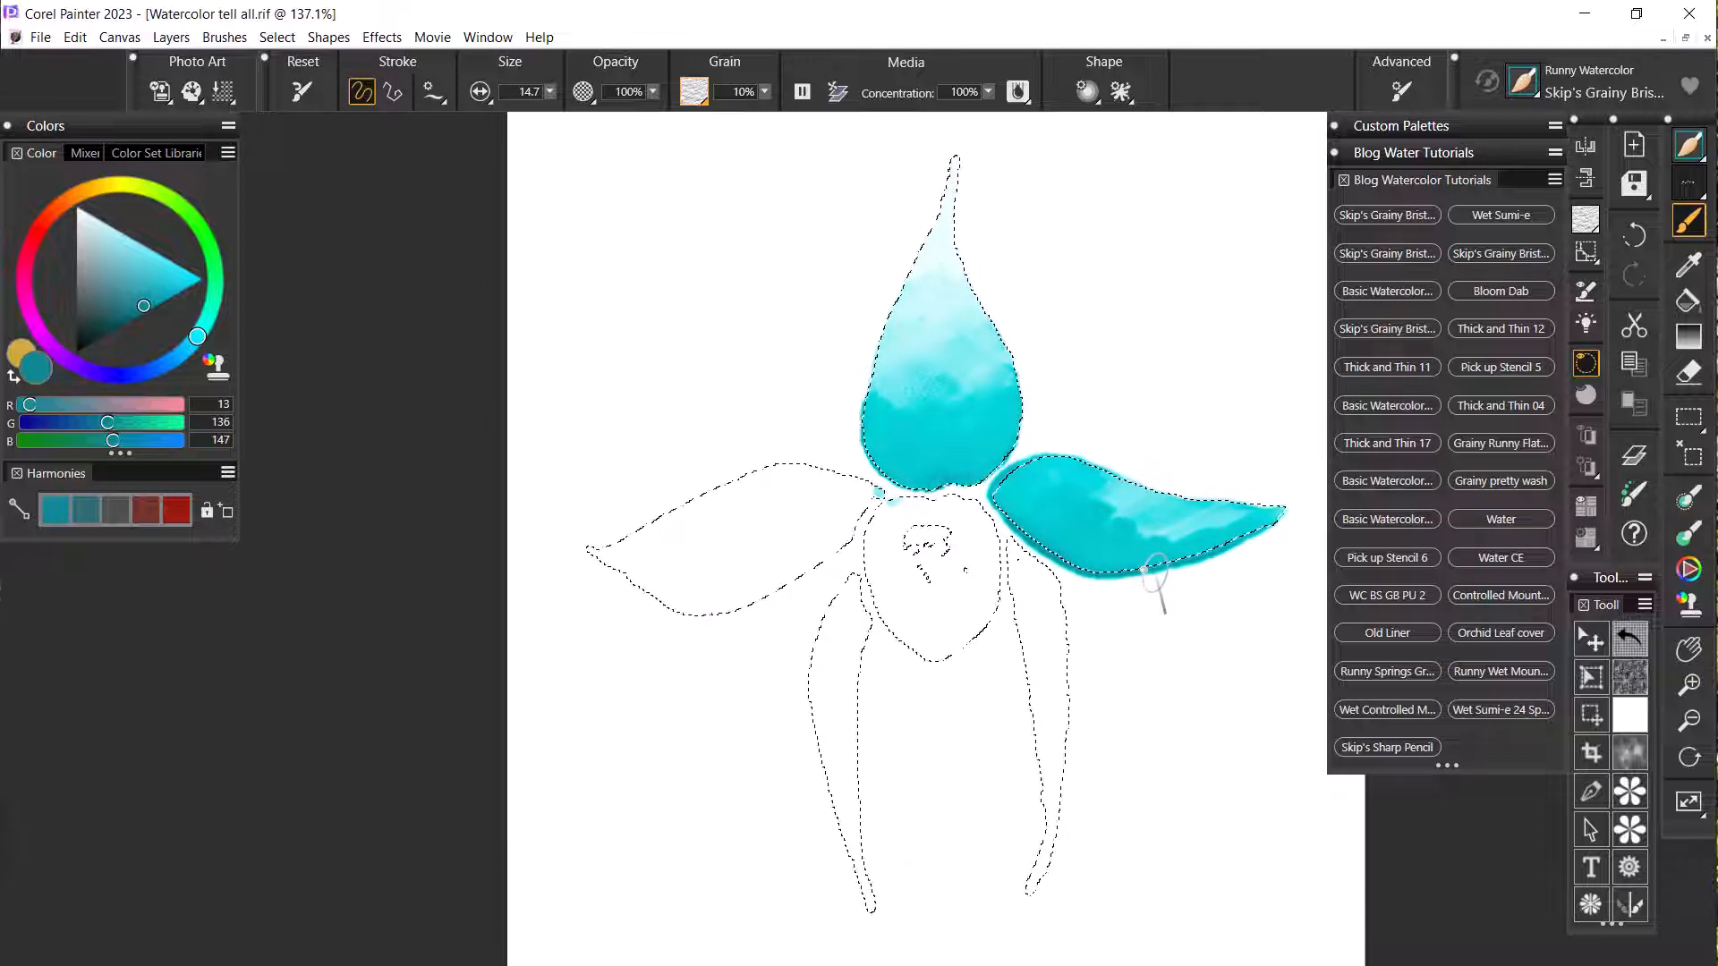
- Switch the paper texture back to the earlier Cold Pressed Watercolor one and undo the teal paint on the right petal
left_click(694, 91)
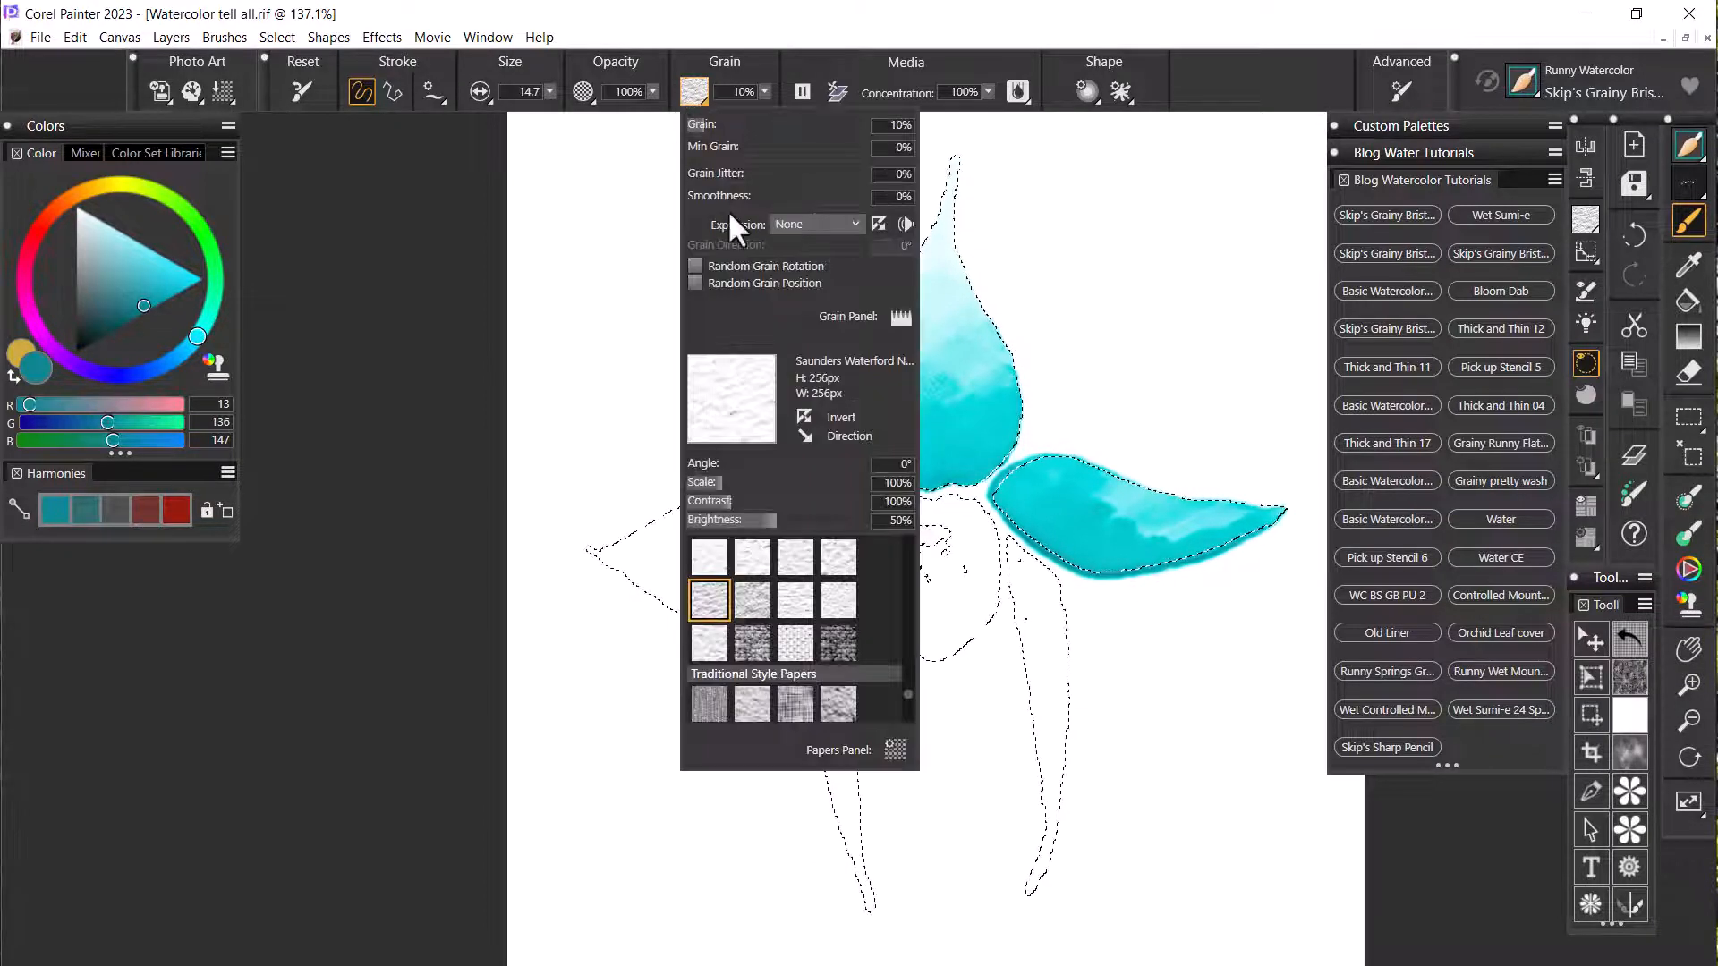
left_click_drag(906, 691, 901, 554)
left_click(753, 603)
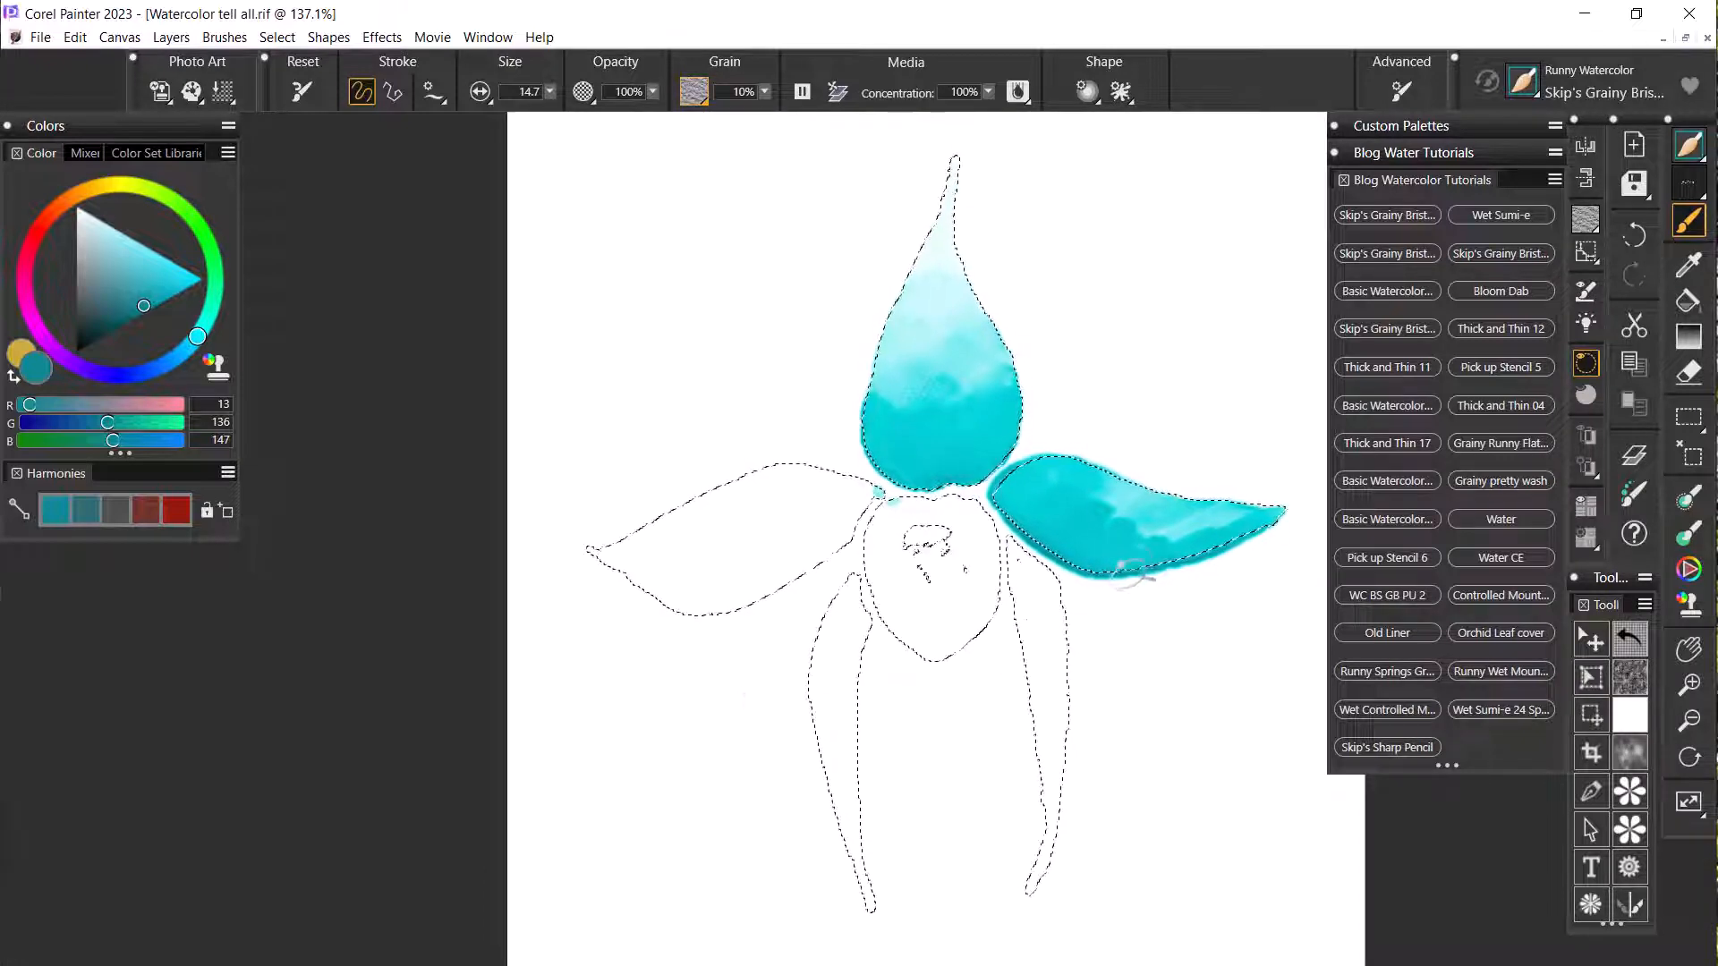
key("ctrl+z")
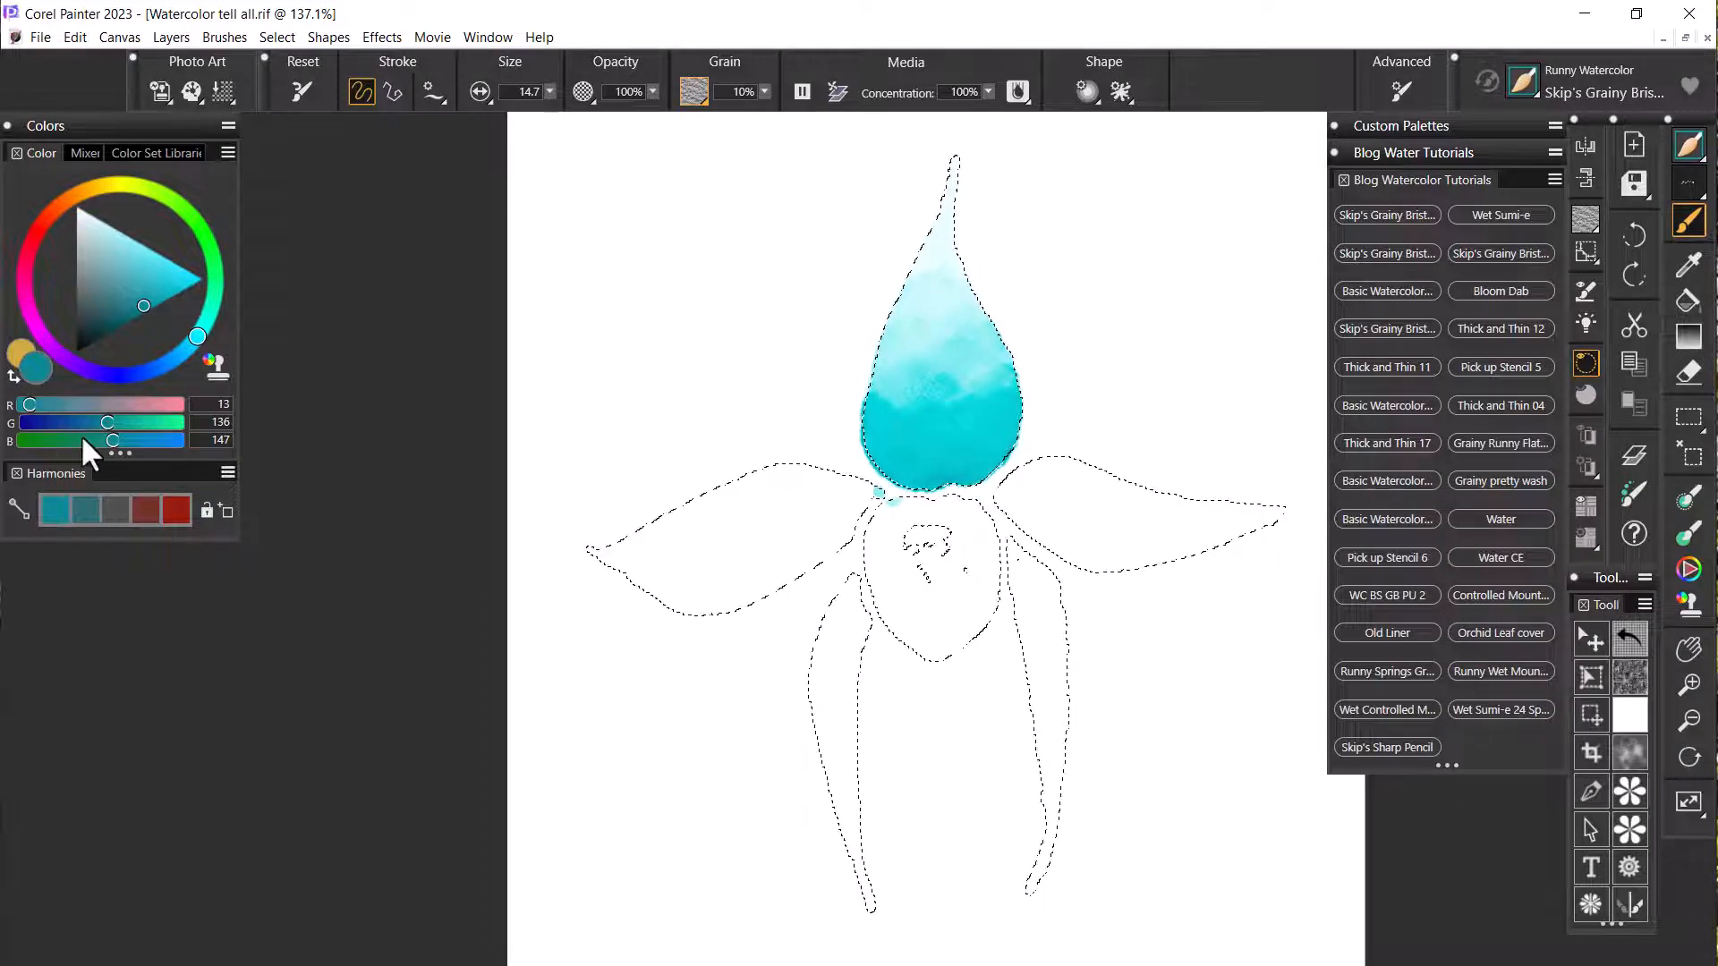
- Swap the main color to ochre and glaze it over the teal upper petal toward the tip, undoing the last stroke
left_click(14, 378)
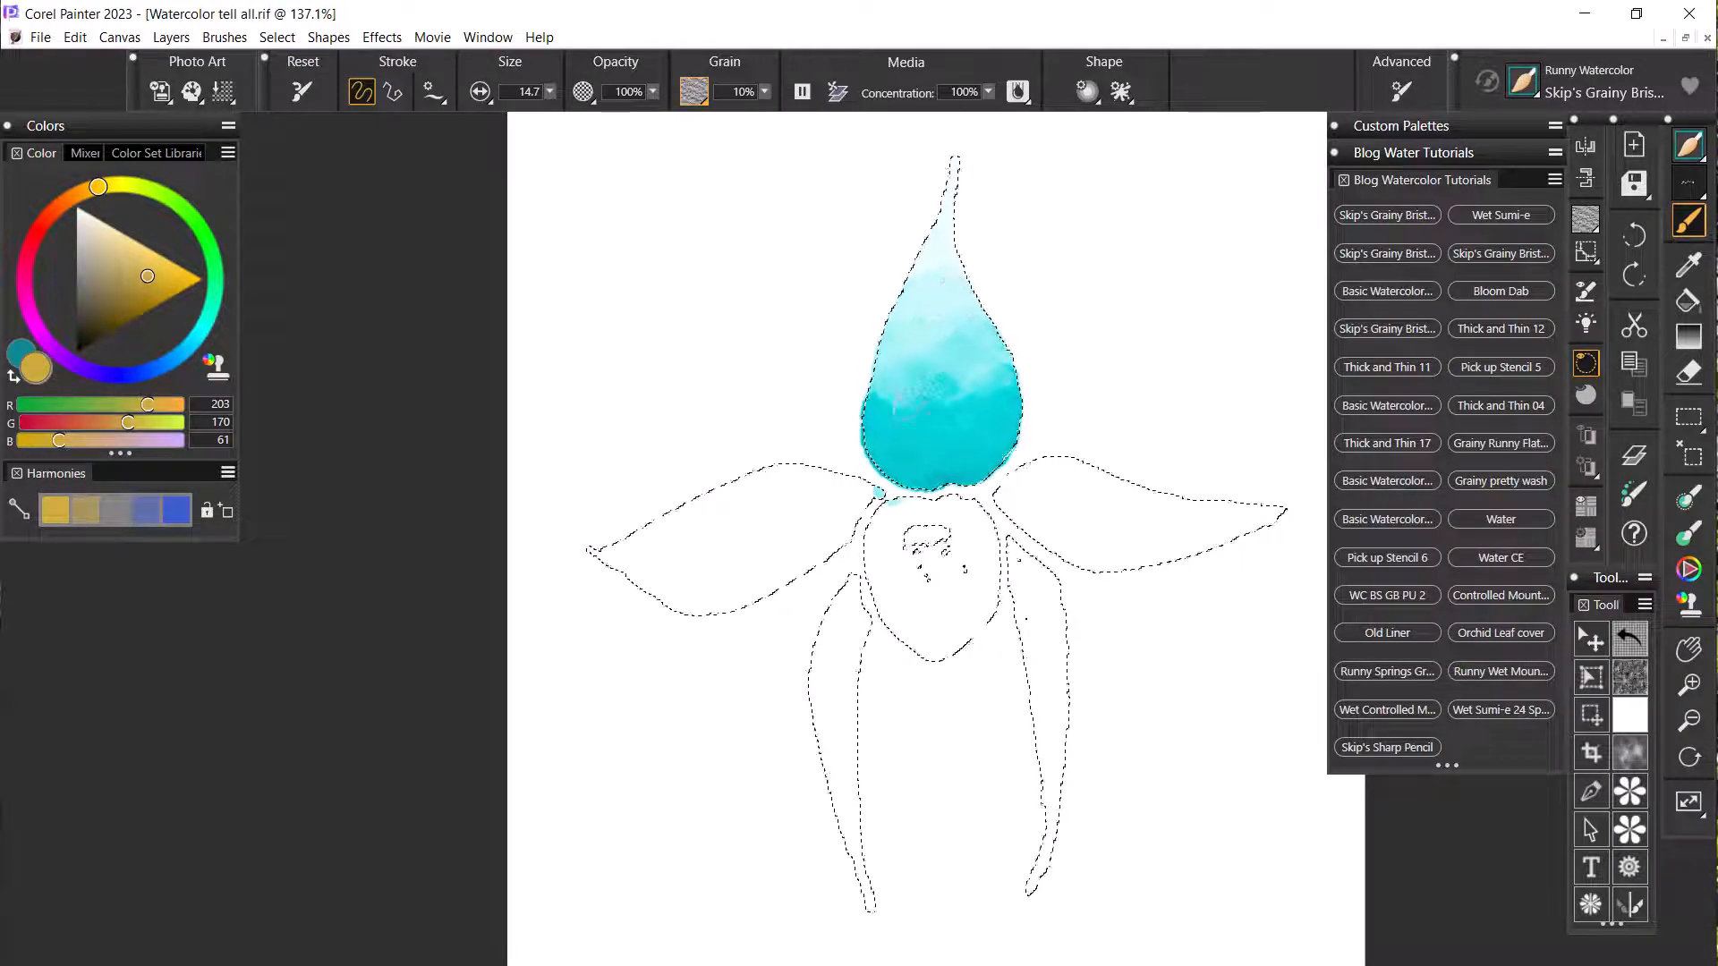
mouse_move(926, 467)
left_mouse_down()
mouse_move(866, 473)
mouse_move(883, 419)
mouse_move(857, 432)
mouse_move(910, 475)
mouse_move(1012, 446)
mouse_move(976, 440)
mouse_move(987, 425)
mouse_move(946, 454)
mouse_move(954, 436)
mouse_move(932, 431)
mouse_move(949, 401)
mouse_move(895, 396)
mouse_move(866, 422)
mouse_move(859, 409)
mouse_move(911, 381)
mouse_move(965, 410)
left_mouse_up()
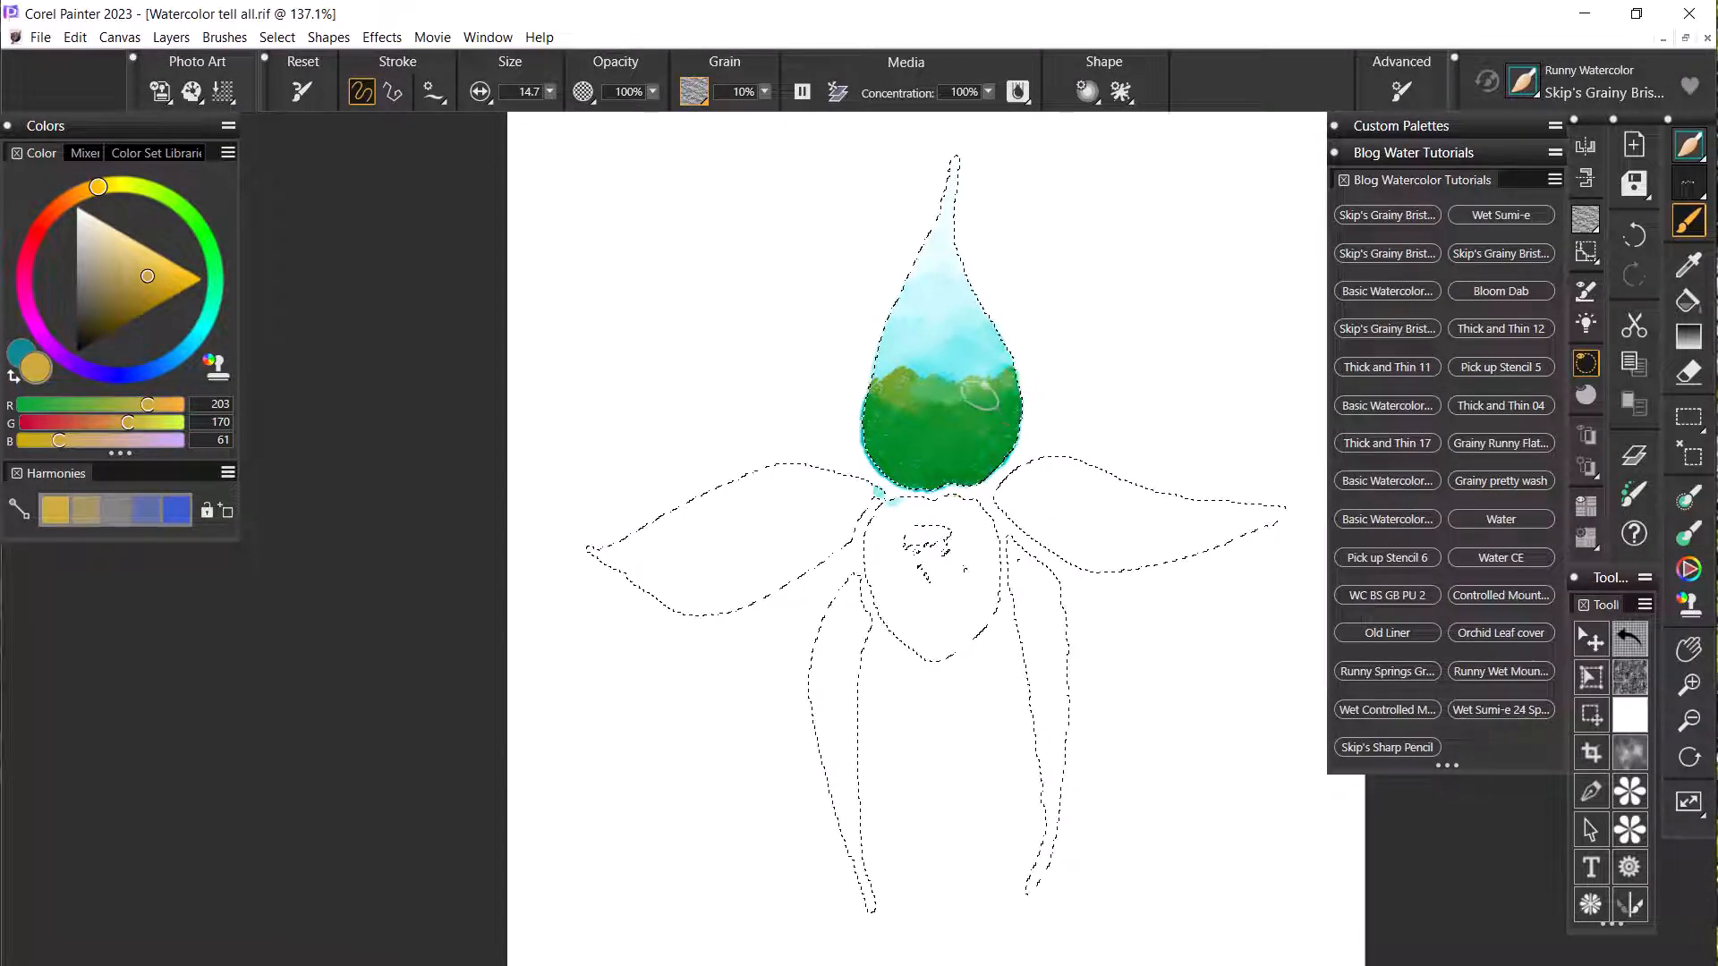
mouse_move(904, 395)
left_mouse_down()
mouse_move(881, 396)
mouse_move(881, 353)
mouse_move(1005, 341)
mouse_move(916, 305)
left_mouse_up()
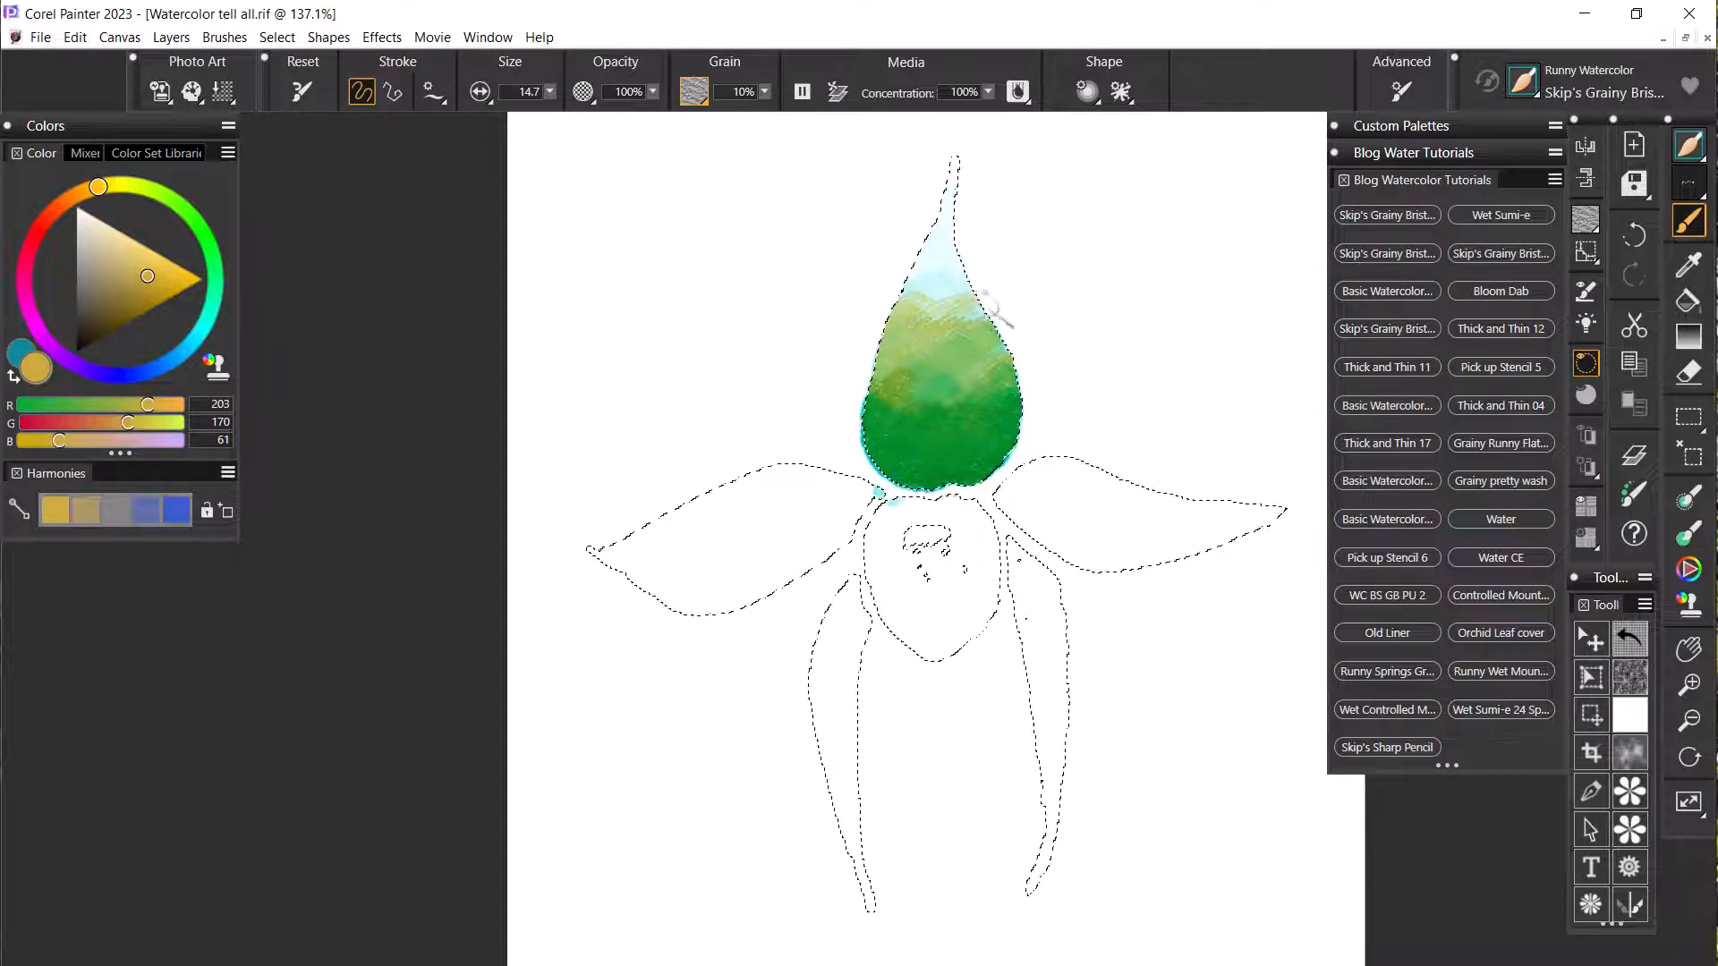
mouse_move(1016, 355)
left_mouse_down()
mouse_move(970, 263)
mouse_move(915, 258)
left_mouse_up()
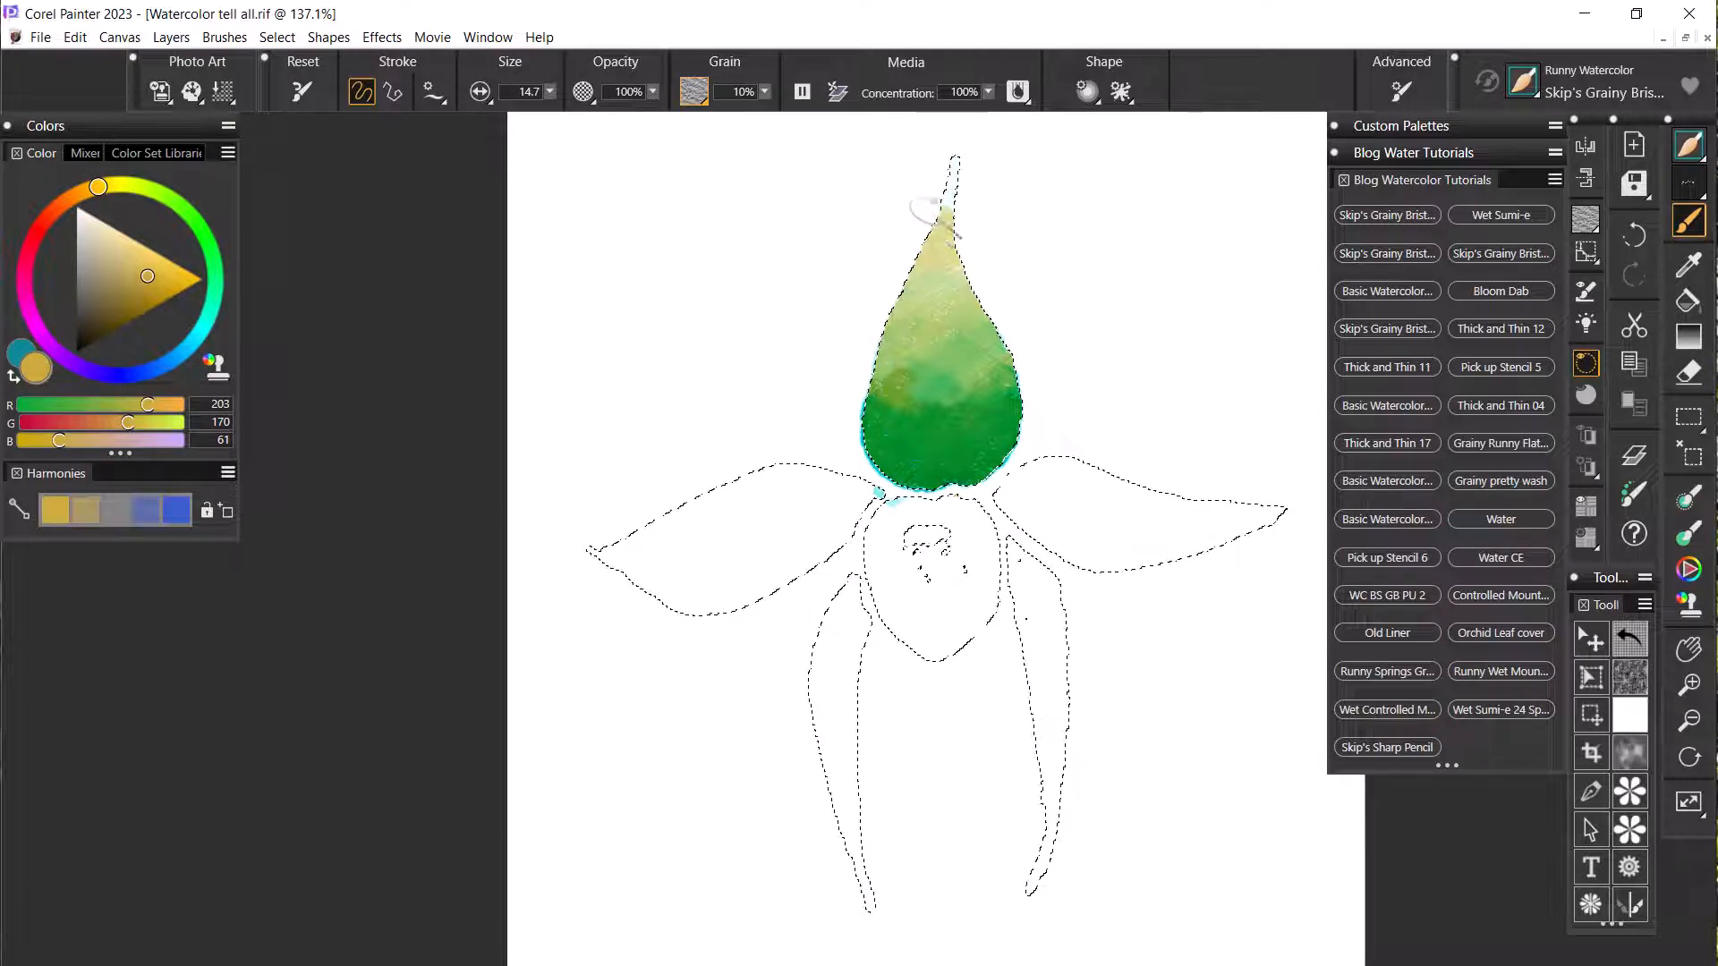
key("ctrl+z")
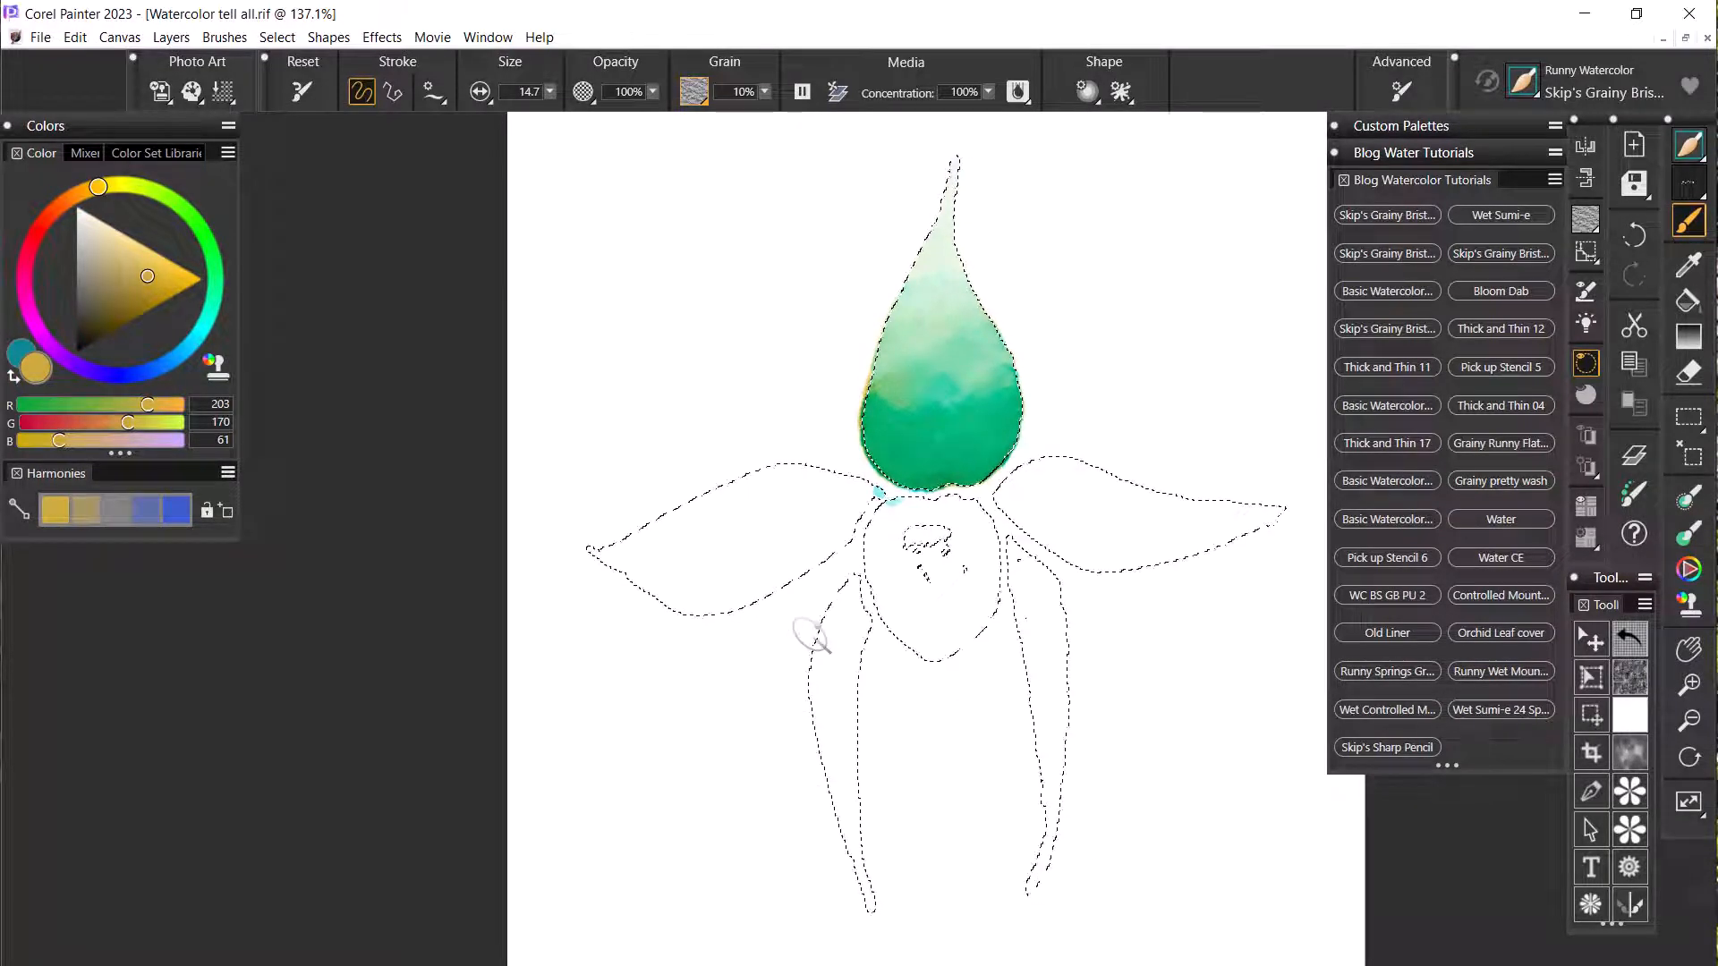
- Pause the watercolor diffusion, swap the main color to teal, and fill the right petal out to its tip
left_click(804, 90)
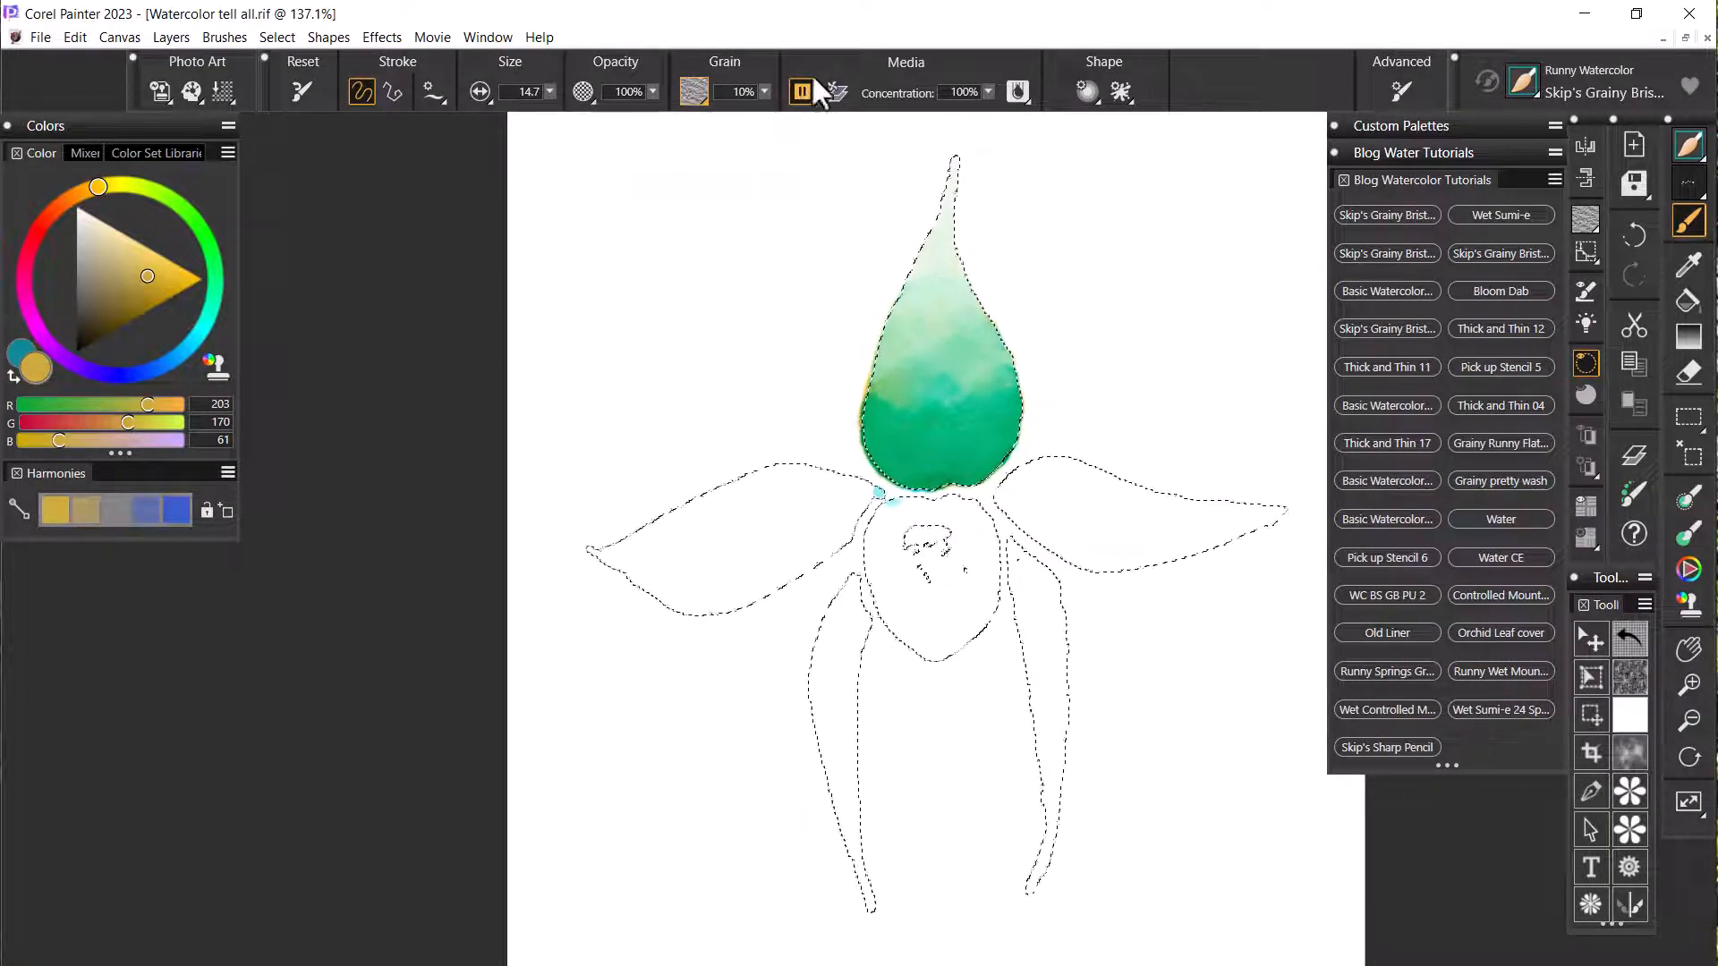
left_click(14, 377)
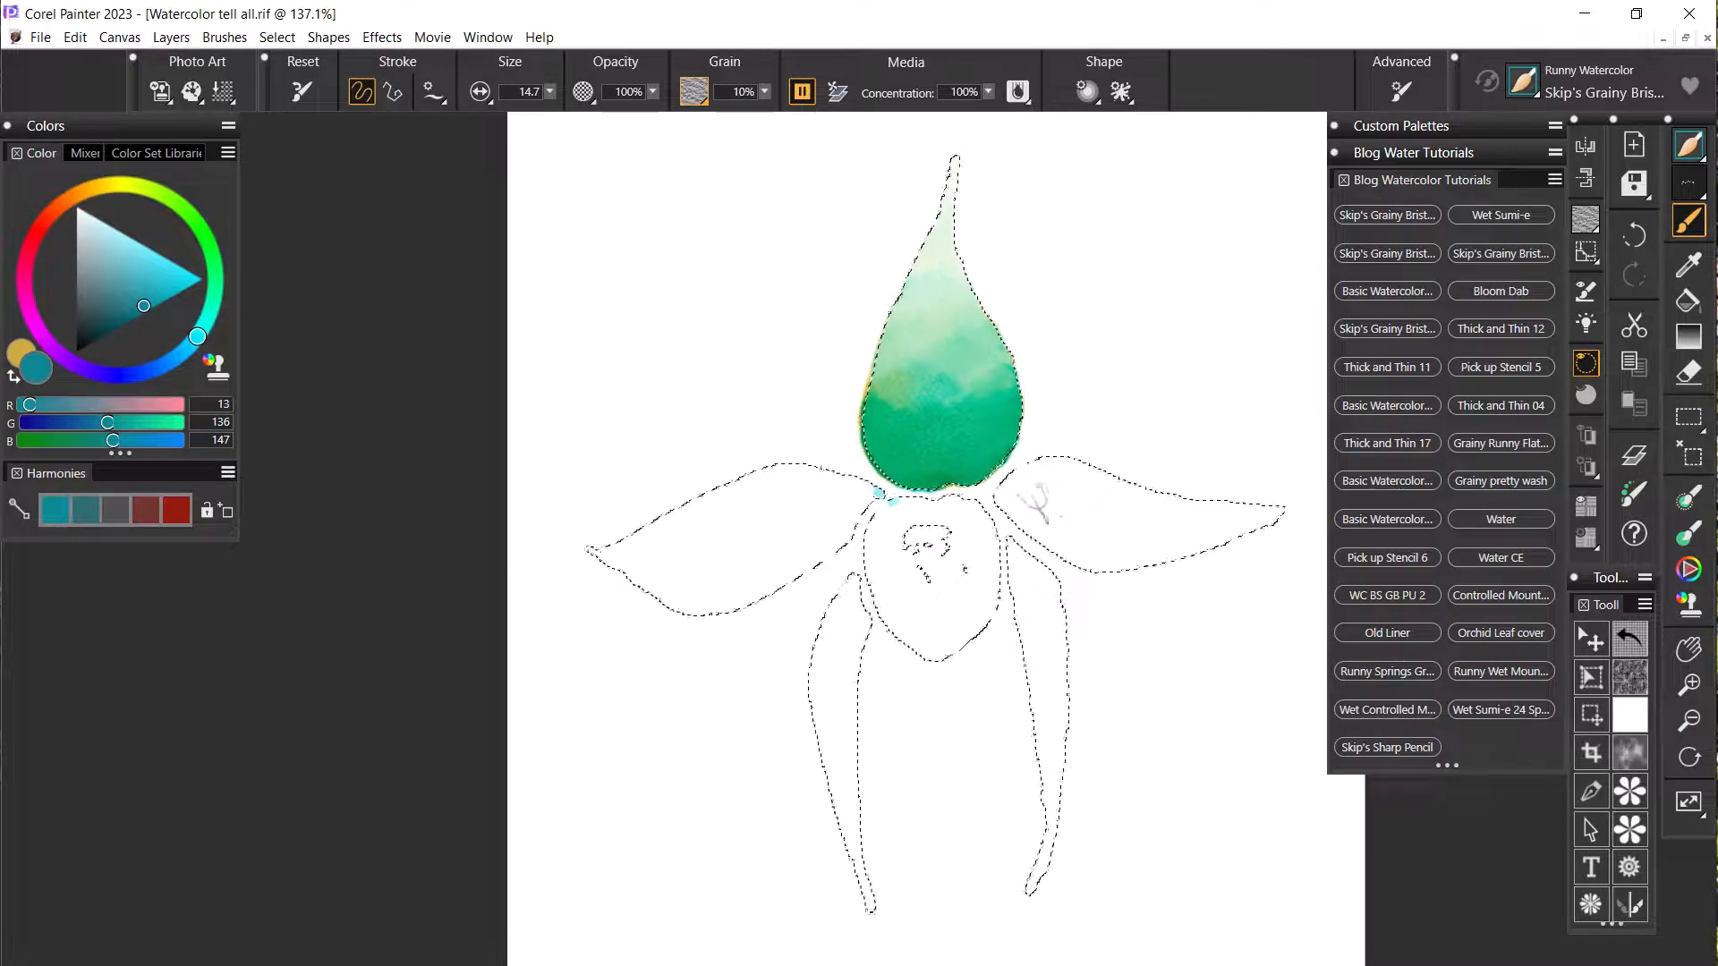
mouse_move(1054, 481)
left_mouse_down()
mouse_move(1056, 459)
mouse_move(1076, 474)
mouse_move(1003, 506)
mouse_move(1071, 501)
mouse_move(1059, 522)
mouse_move(1094, 548)
left_mouse_up()
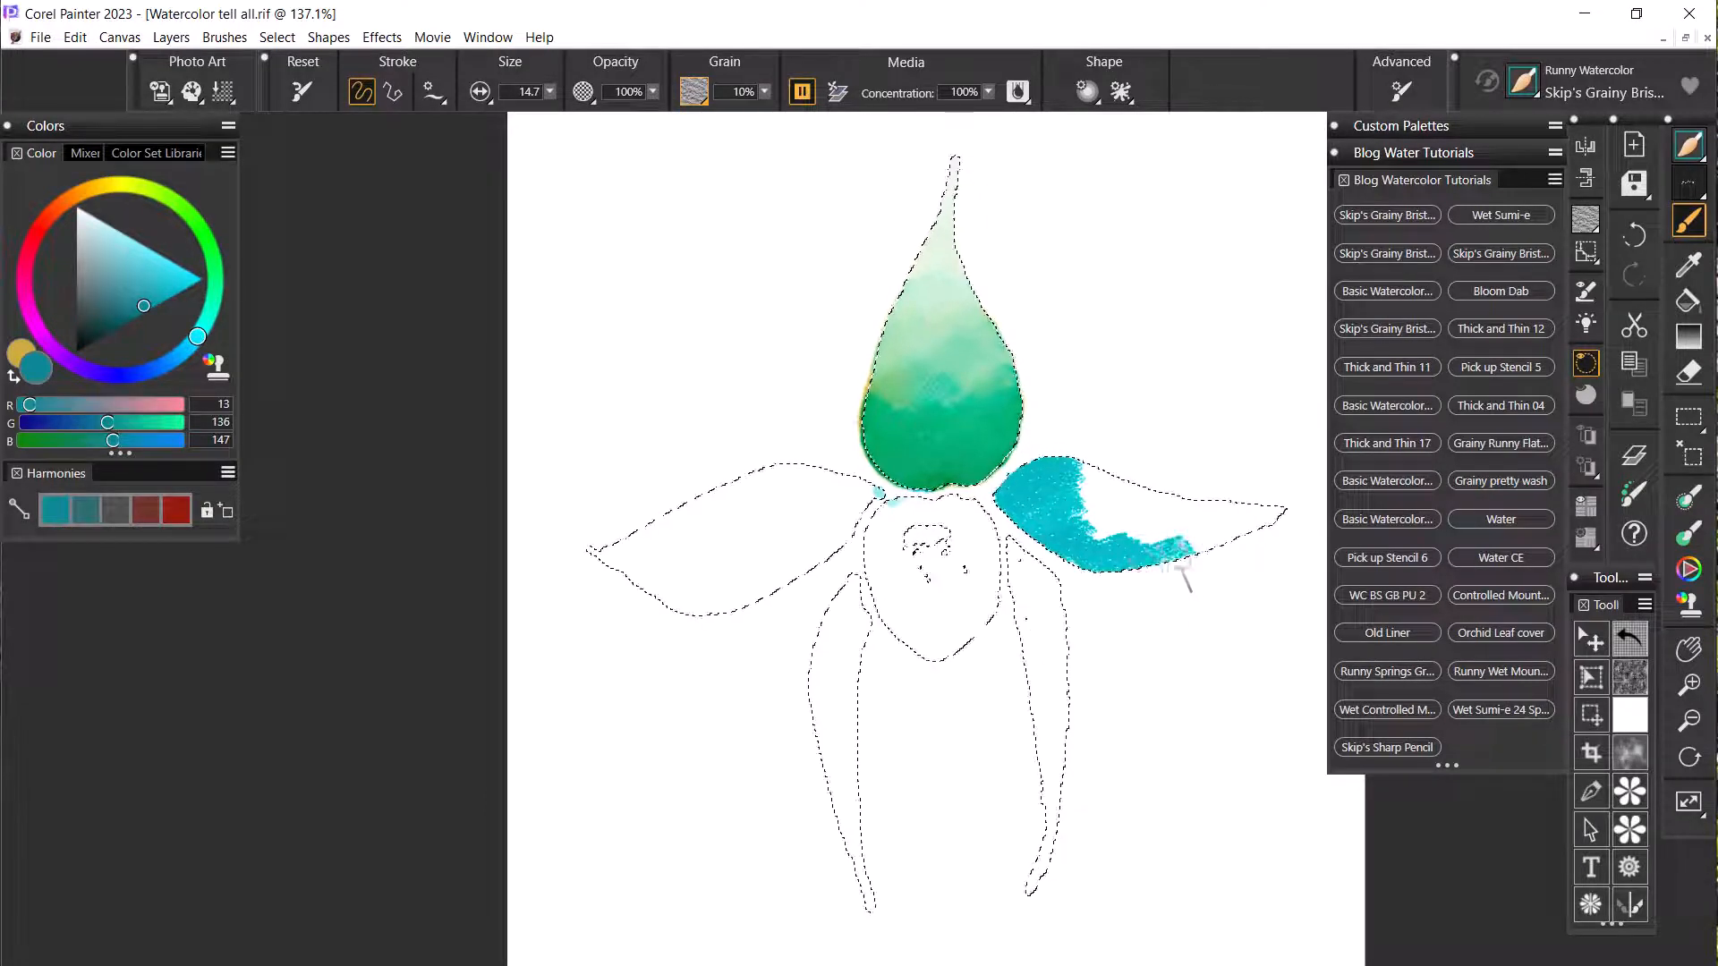
mouse_move(1216, 545)
left_mouse_down()
mouse_move(1276, 520)
mouse_move(1124, 570)
left_mouse_up()
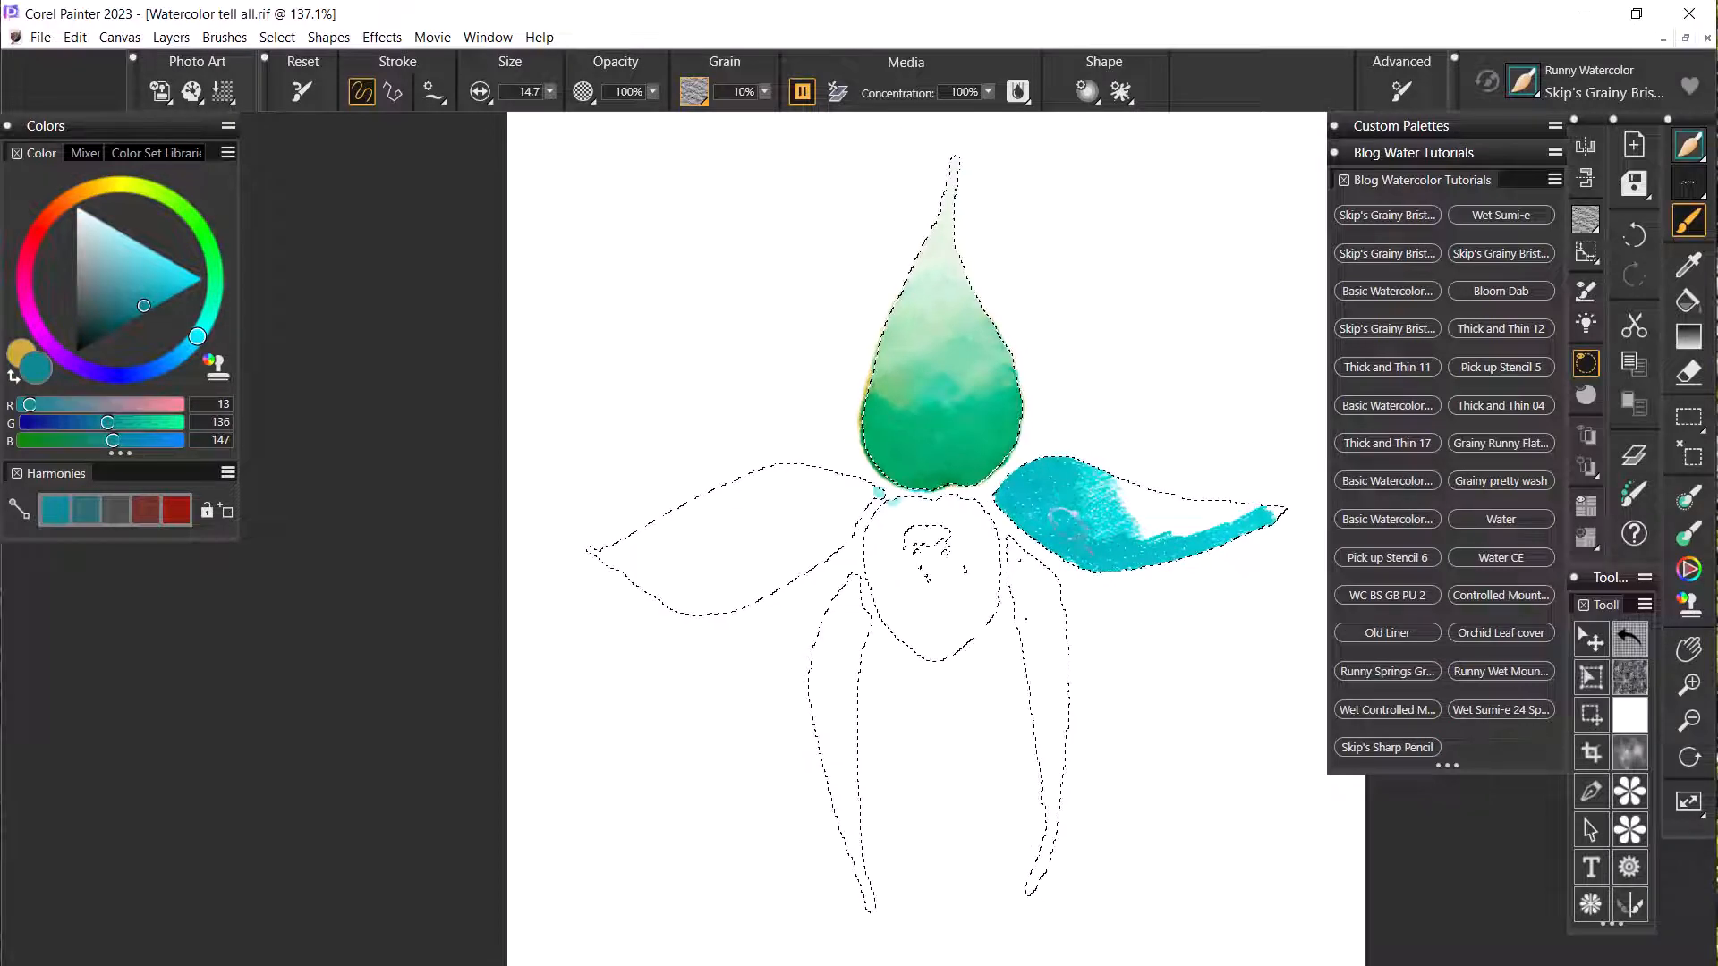
left_click_drag(1059, 523, 1106, 535)
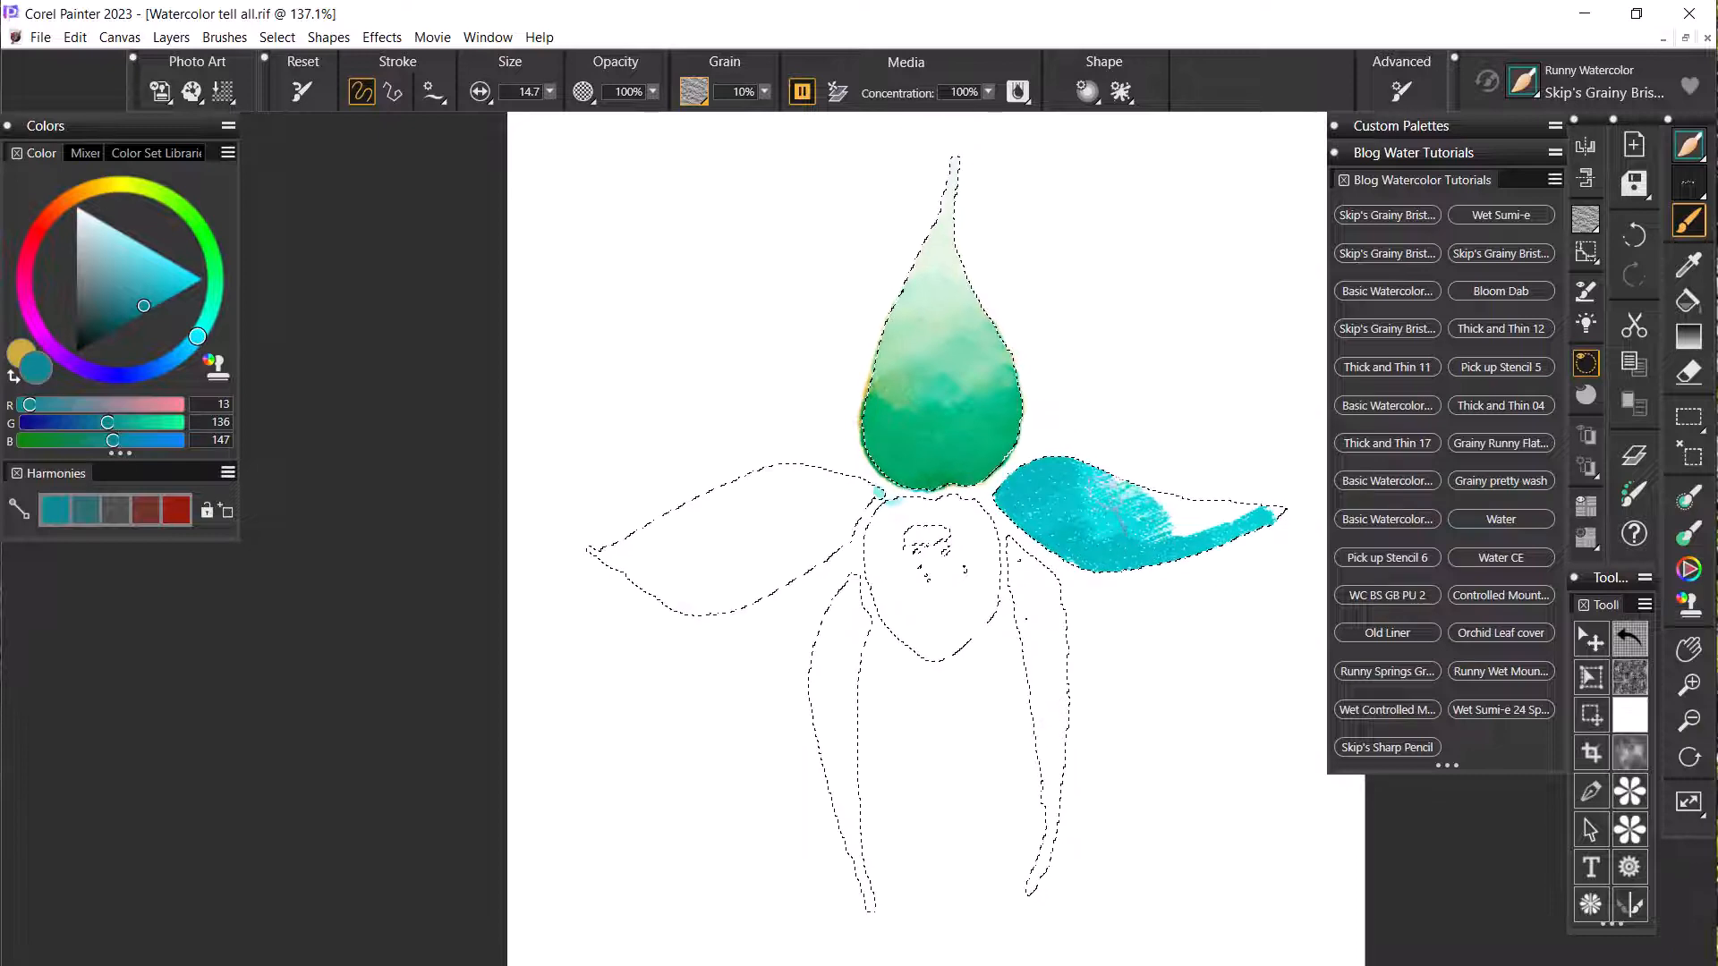
mouse_move(1154, 557)
left_mouse_down()
mouse_move(1183, 528)
mouse_move(1207, 553)
mouse_move(1135, 542)
left_mouse_up()
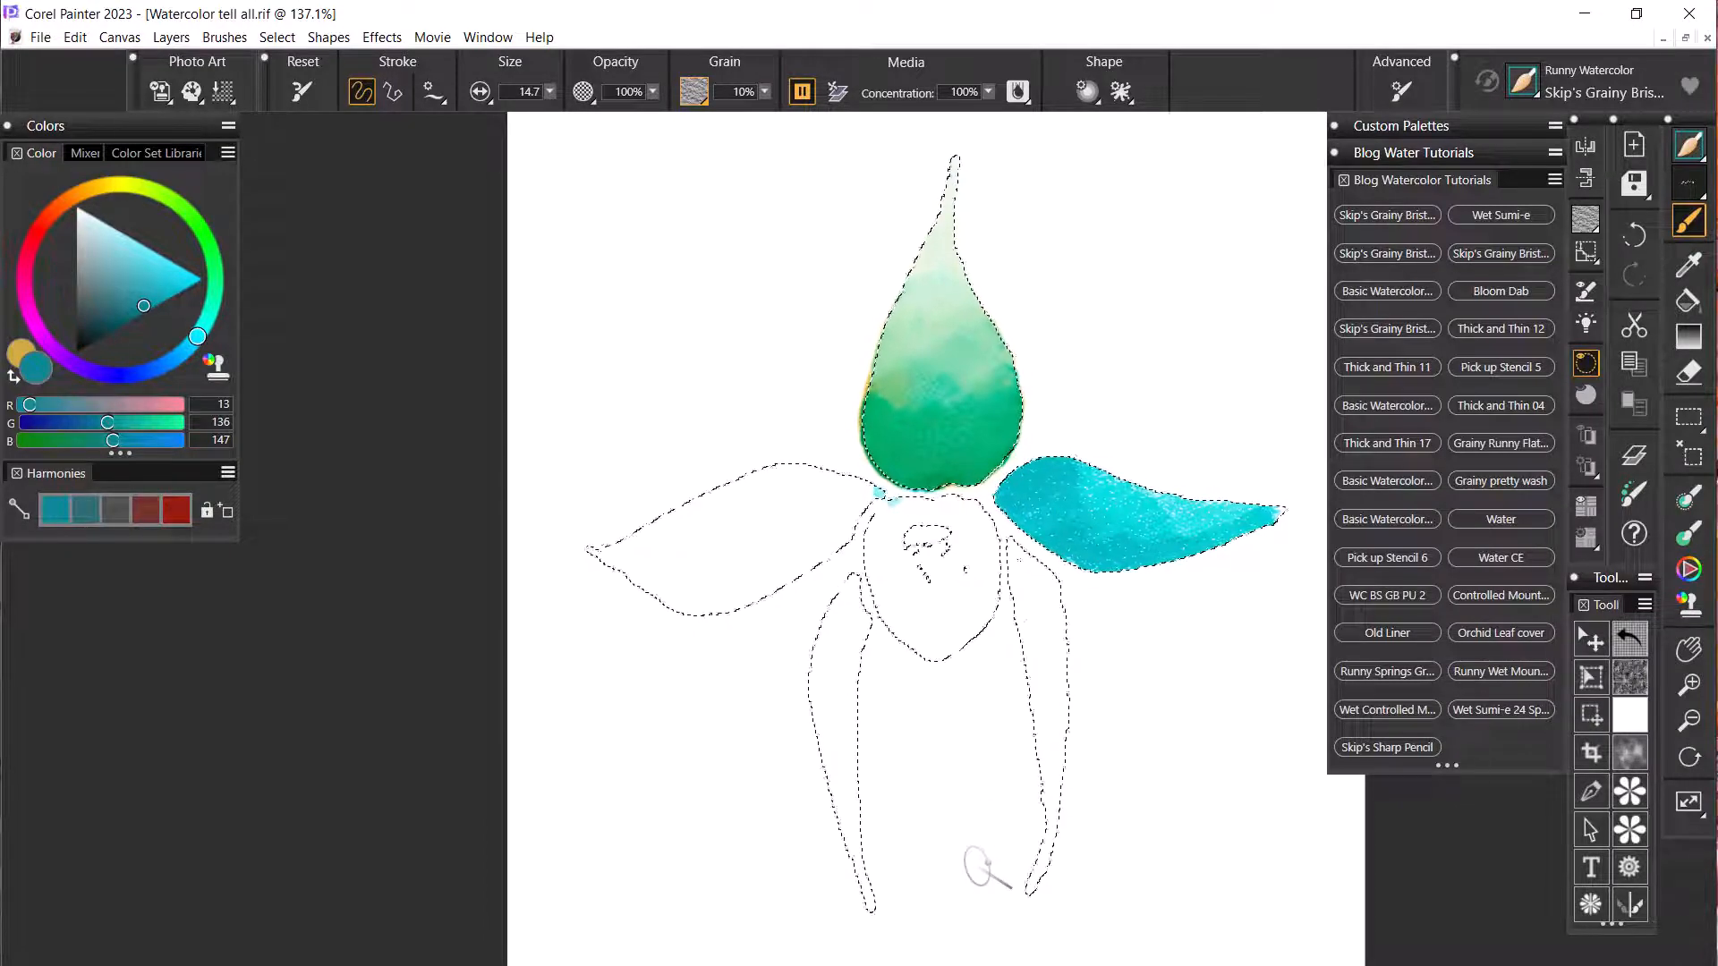
- Swap the main color to ochre and glaze it over the teal right petal from its base toward the tip
left_click(28, 357)
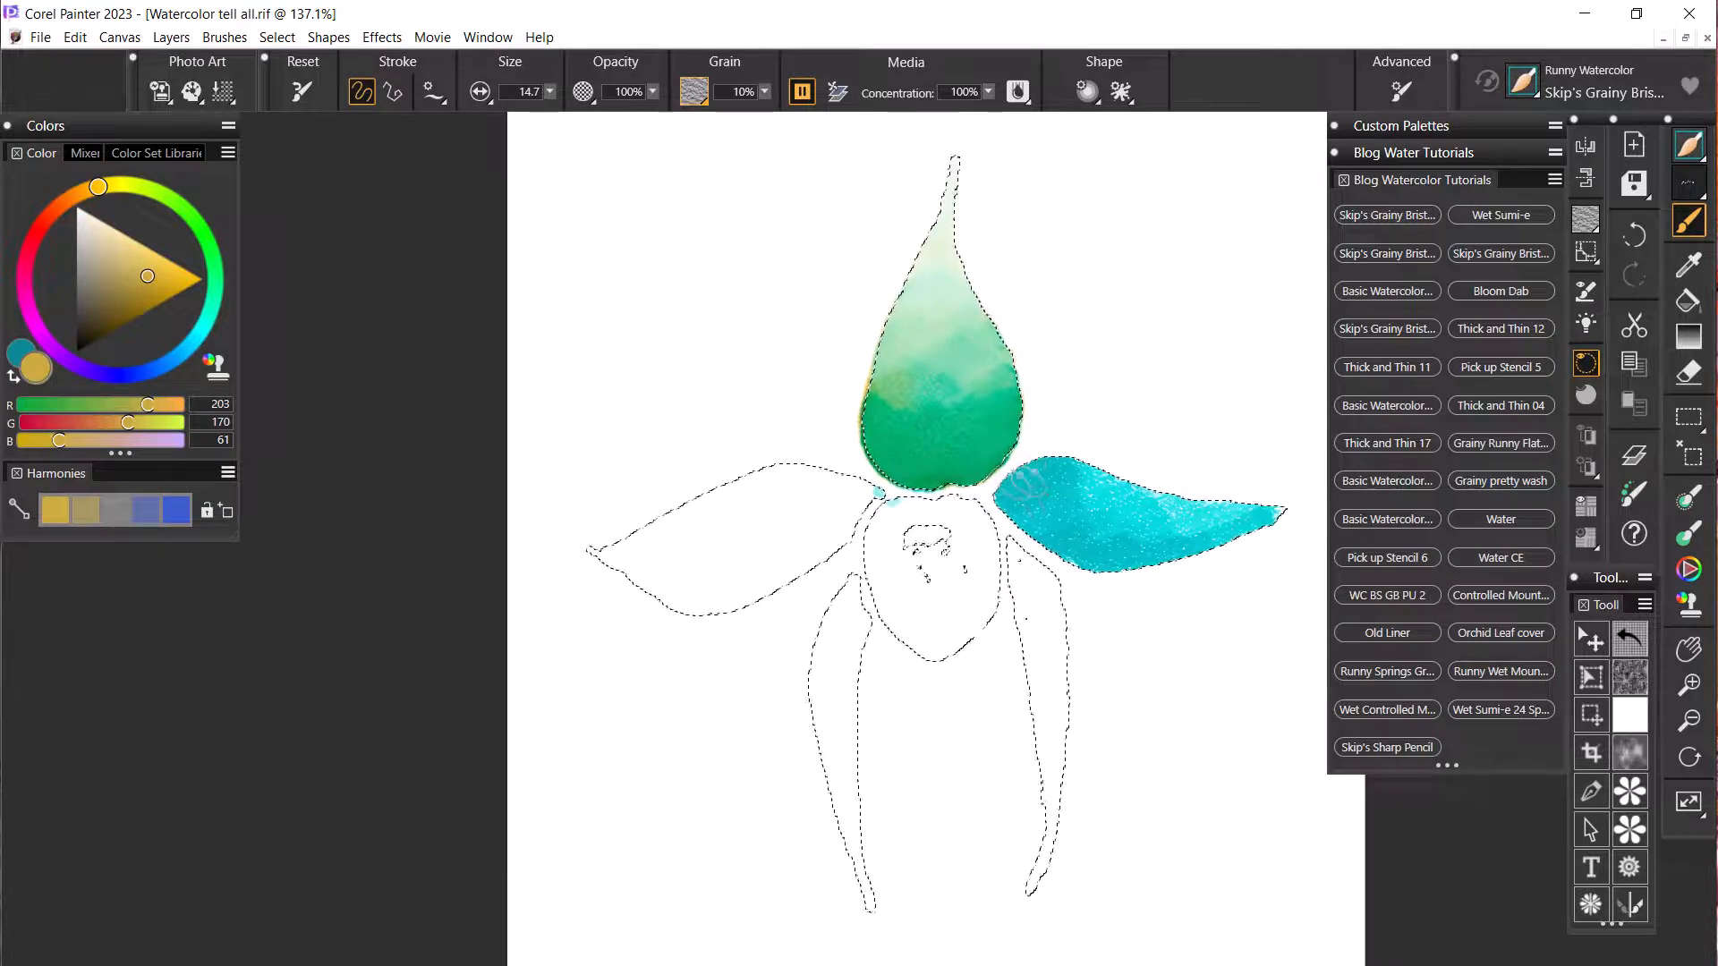
mouse_move(1019, 487)
left_mouse_down()
mouse_move(1064, 475)
mouse_move(1030, 511)
mouse_move(1075, 546)
left_mouse_up()
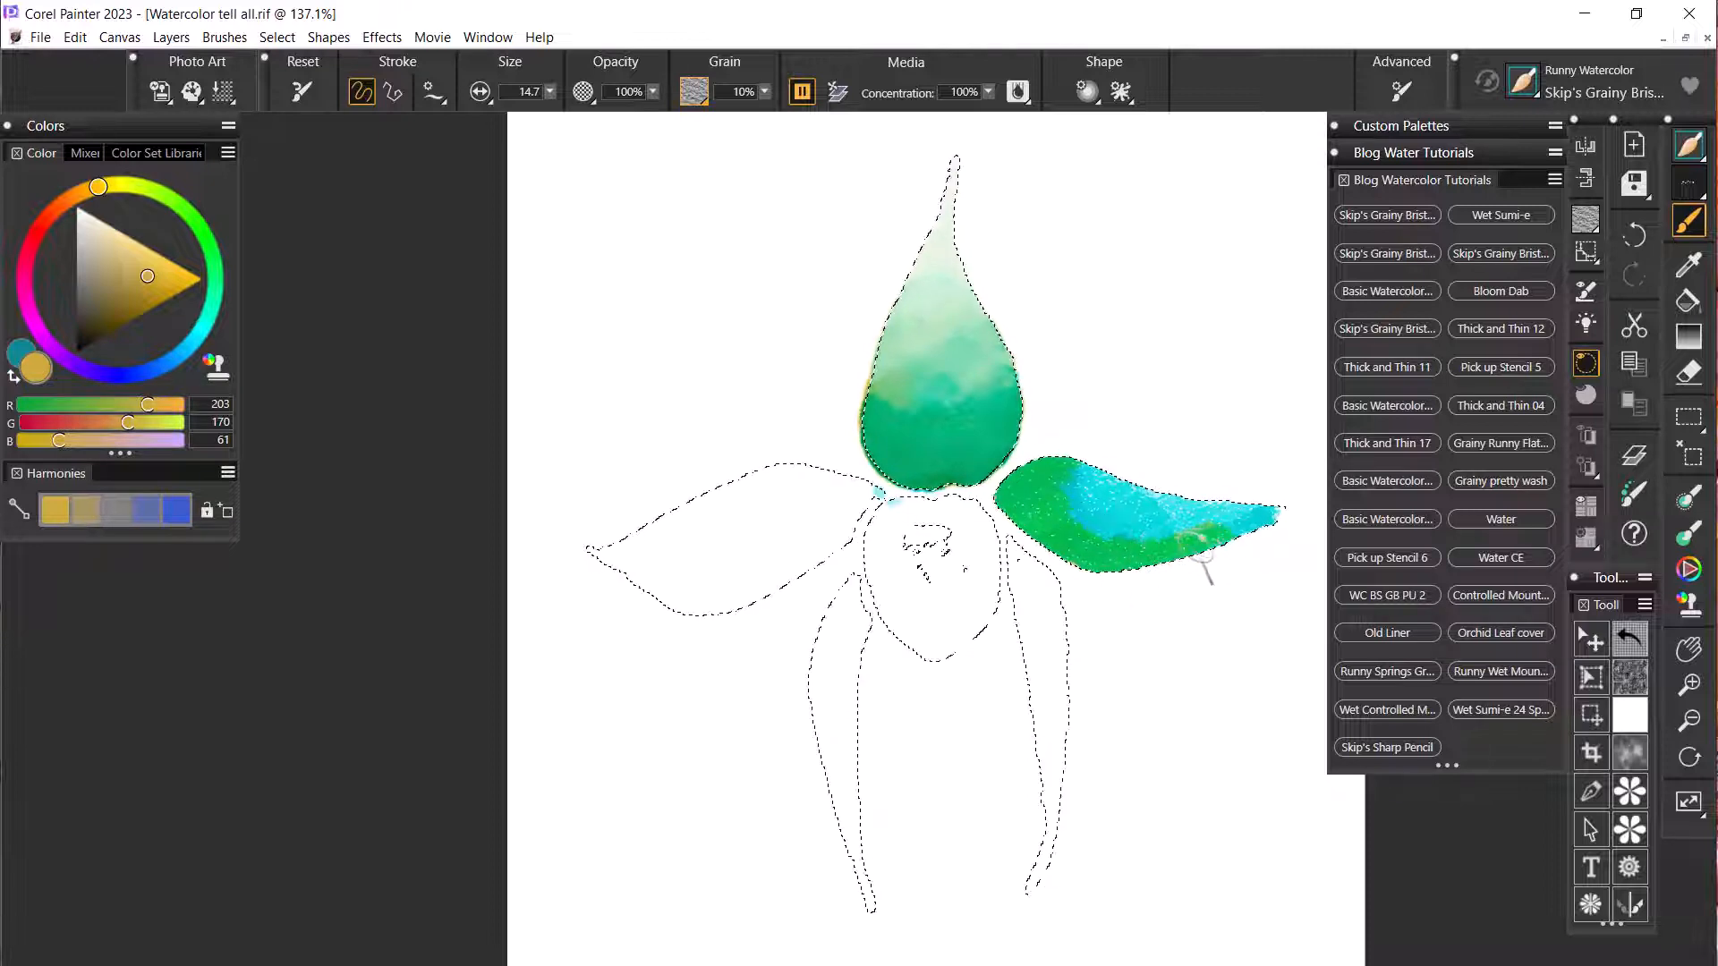
mouse_move(1226, 527)
left_mouse_down()
mouse_move(1093, 527)
mouse_move(1122, 508)
left_mouse_up()
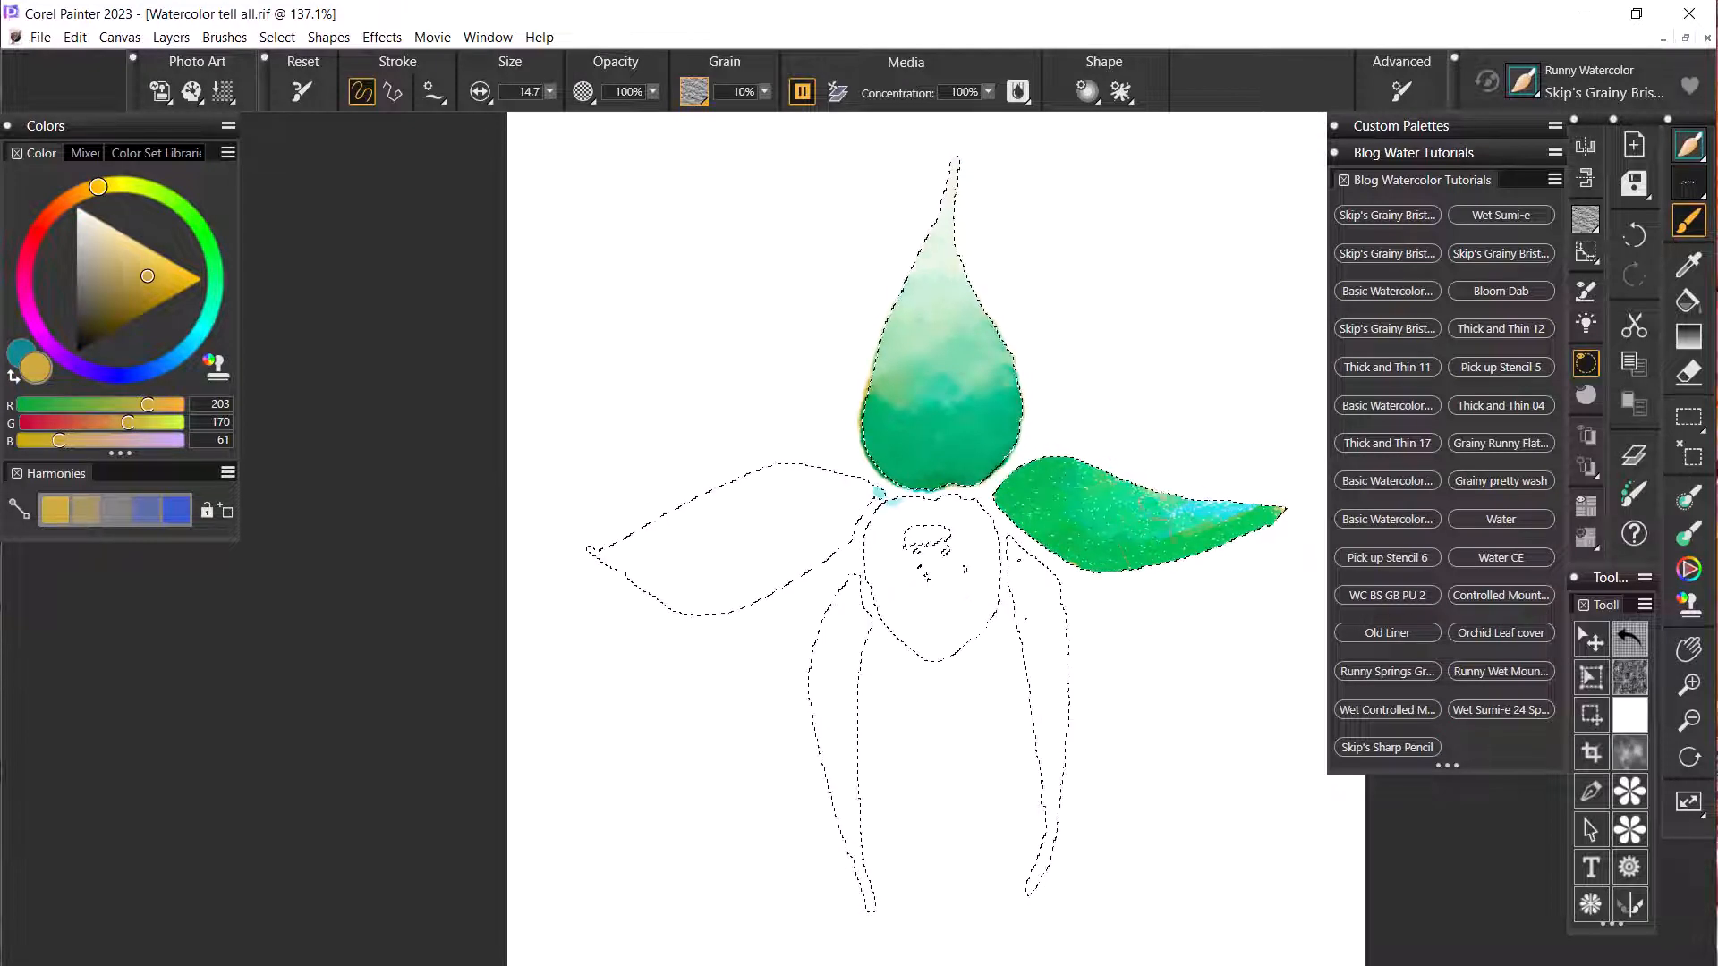
left_click_drag(1180, 528, 1247, 528)
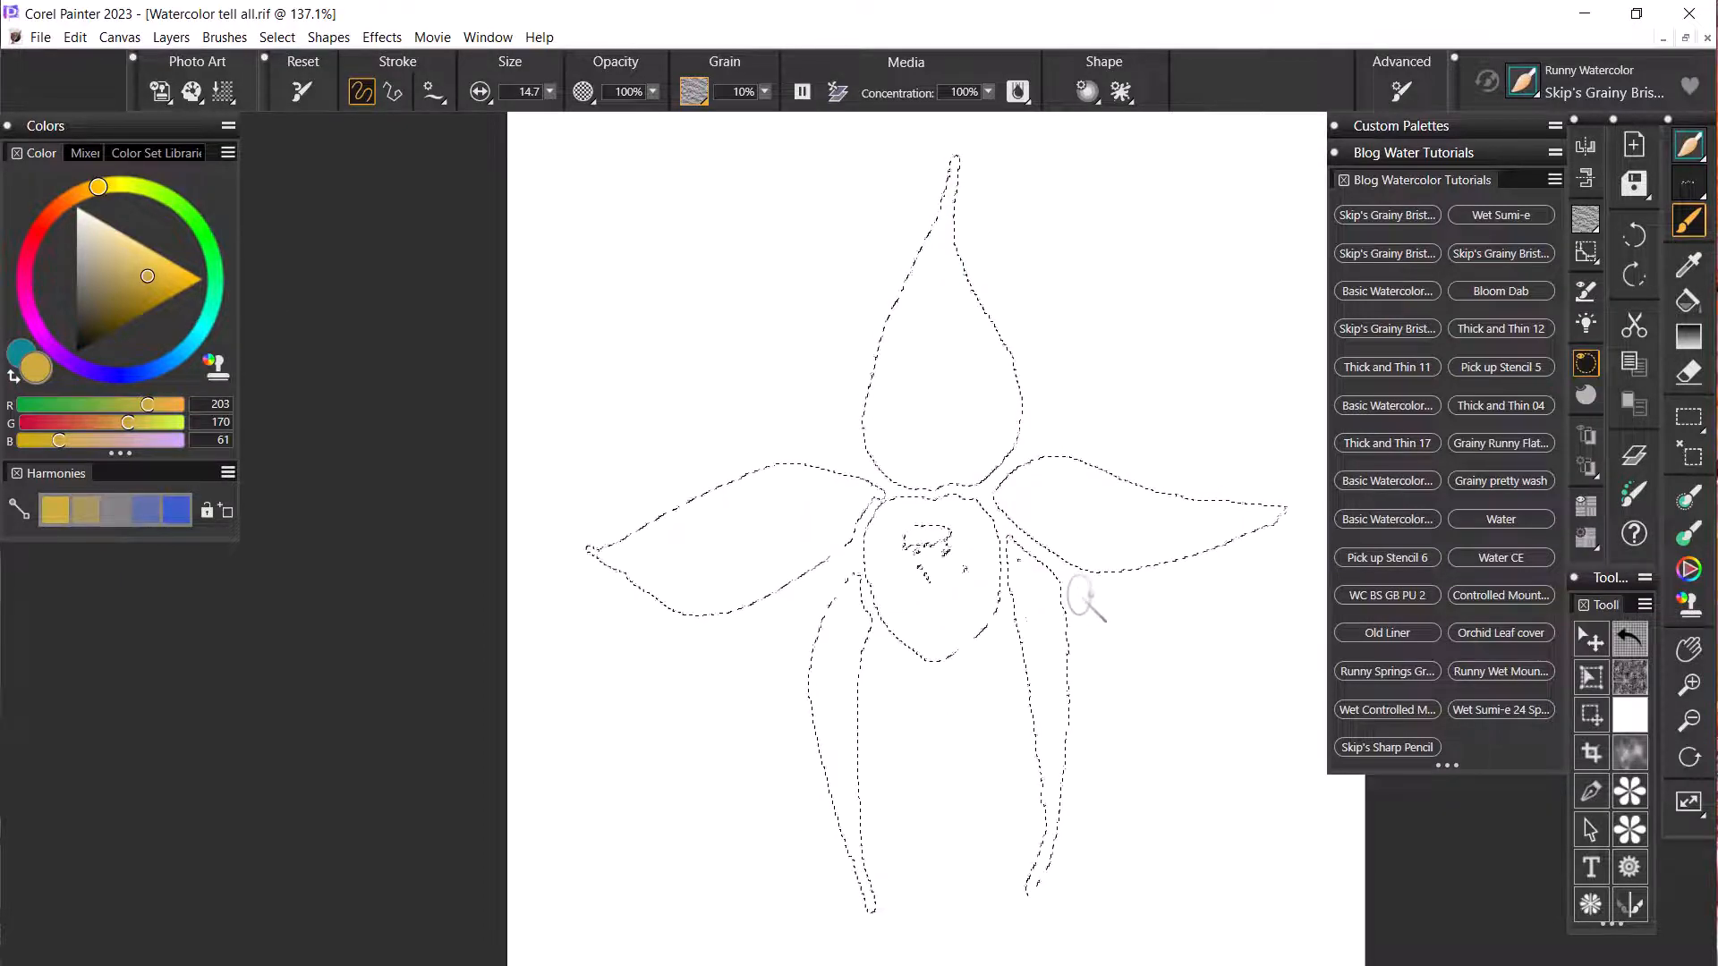
- Fill the upper petal with teal from its base to the tip, using the Skip's Grainy Bristle variant with size 11.4 and 5% grain
left_click(1398, 329)
left_click_drag(917, 500, 889, 486)
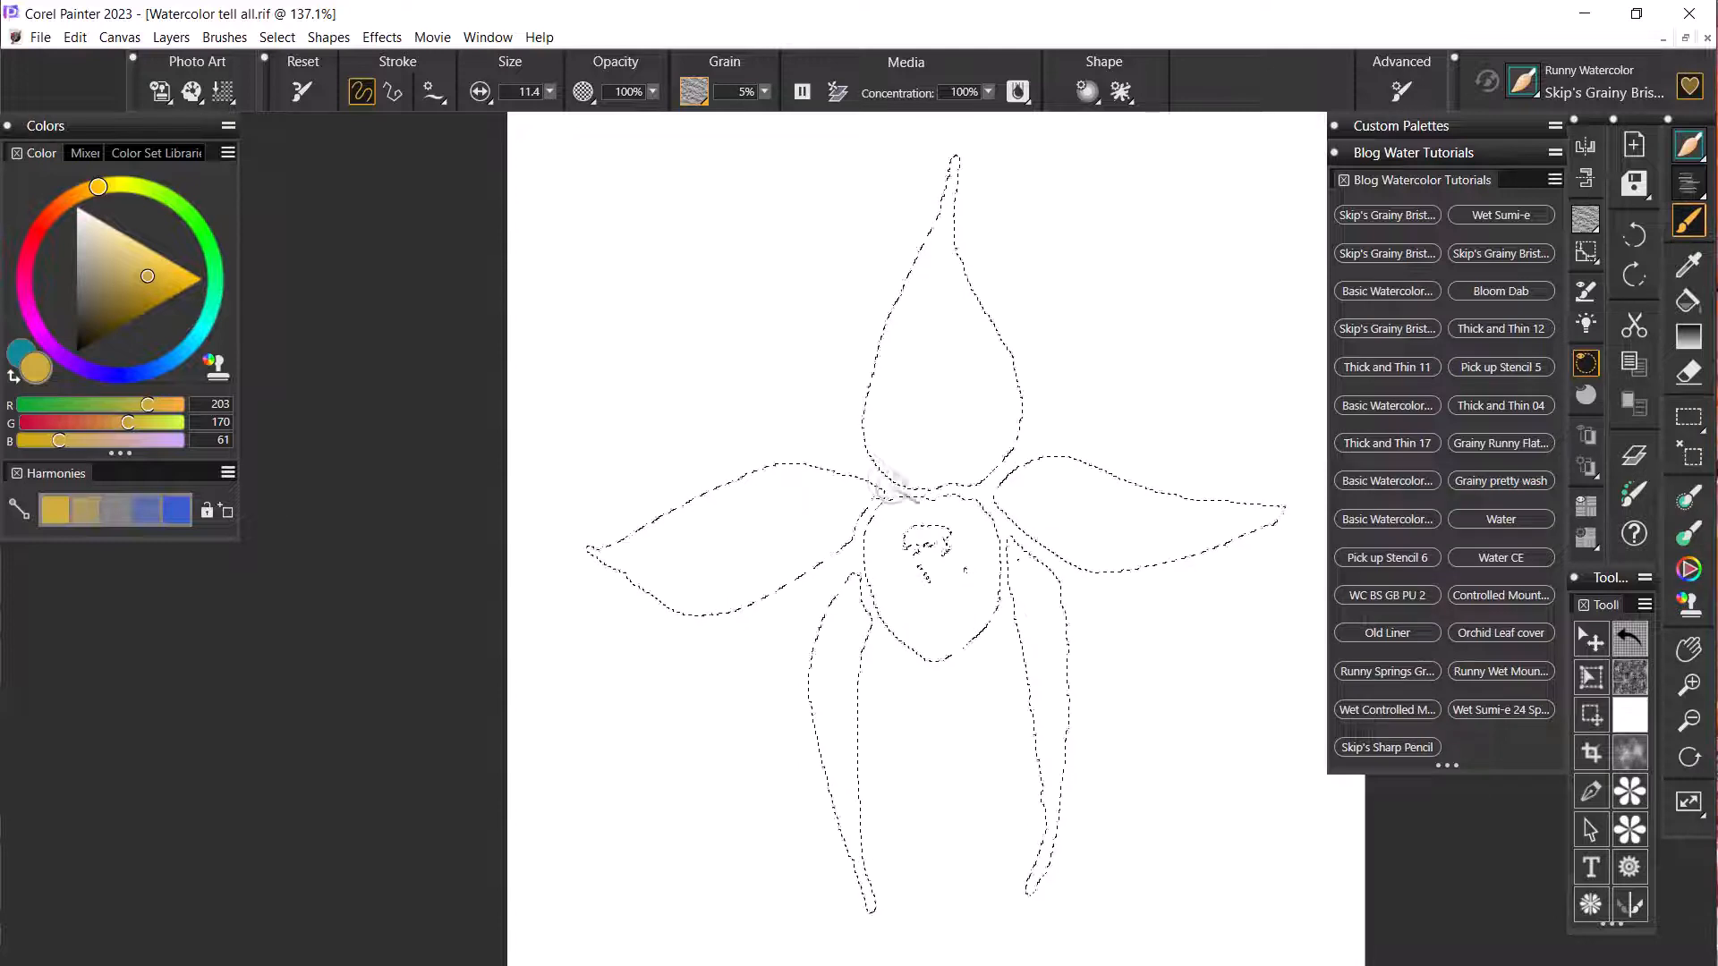
left_click(14, 376)
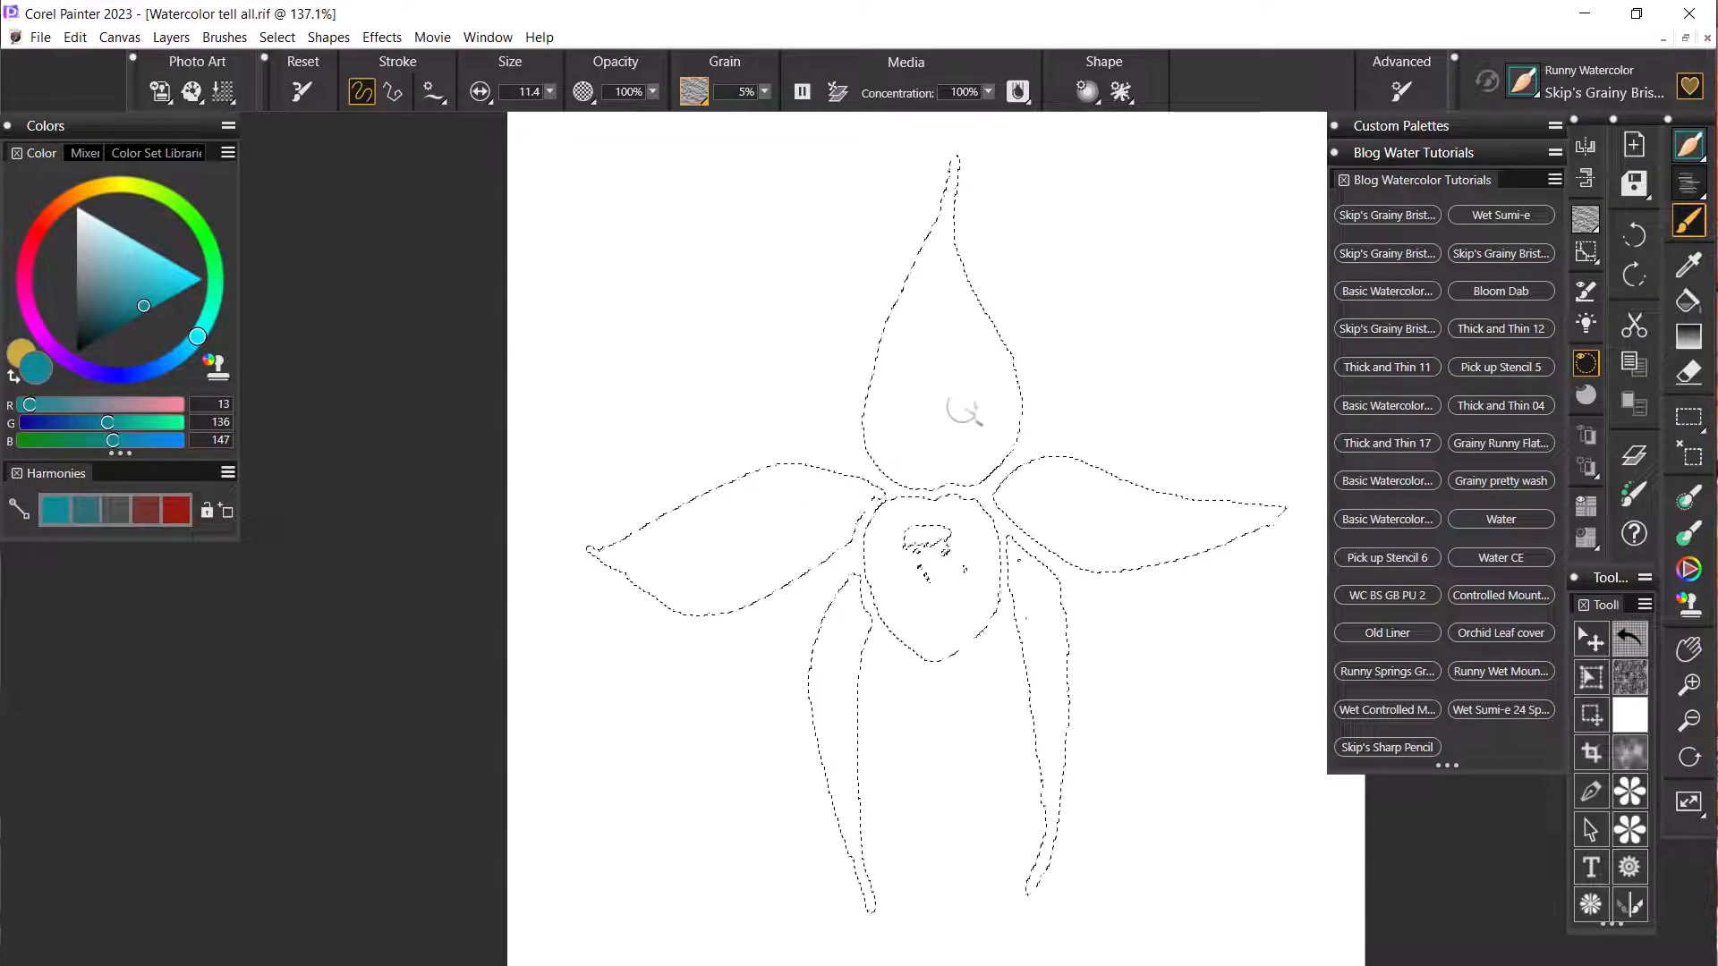
mouse_move(899, 452)
left_mouse_down()
mouse_move(931, 430)
mouse_move(915, 455)
left_mouse_up()
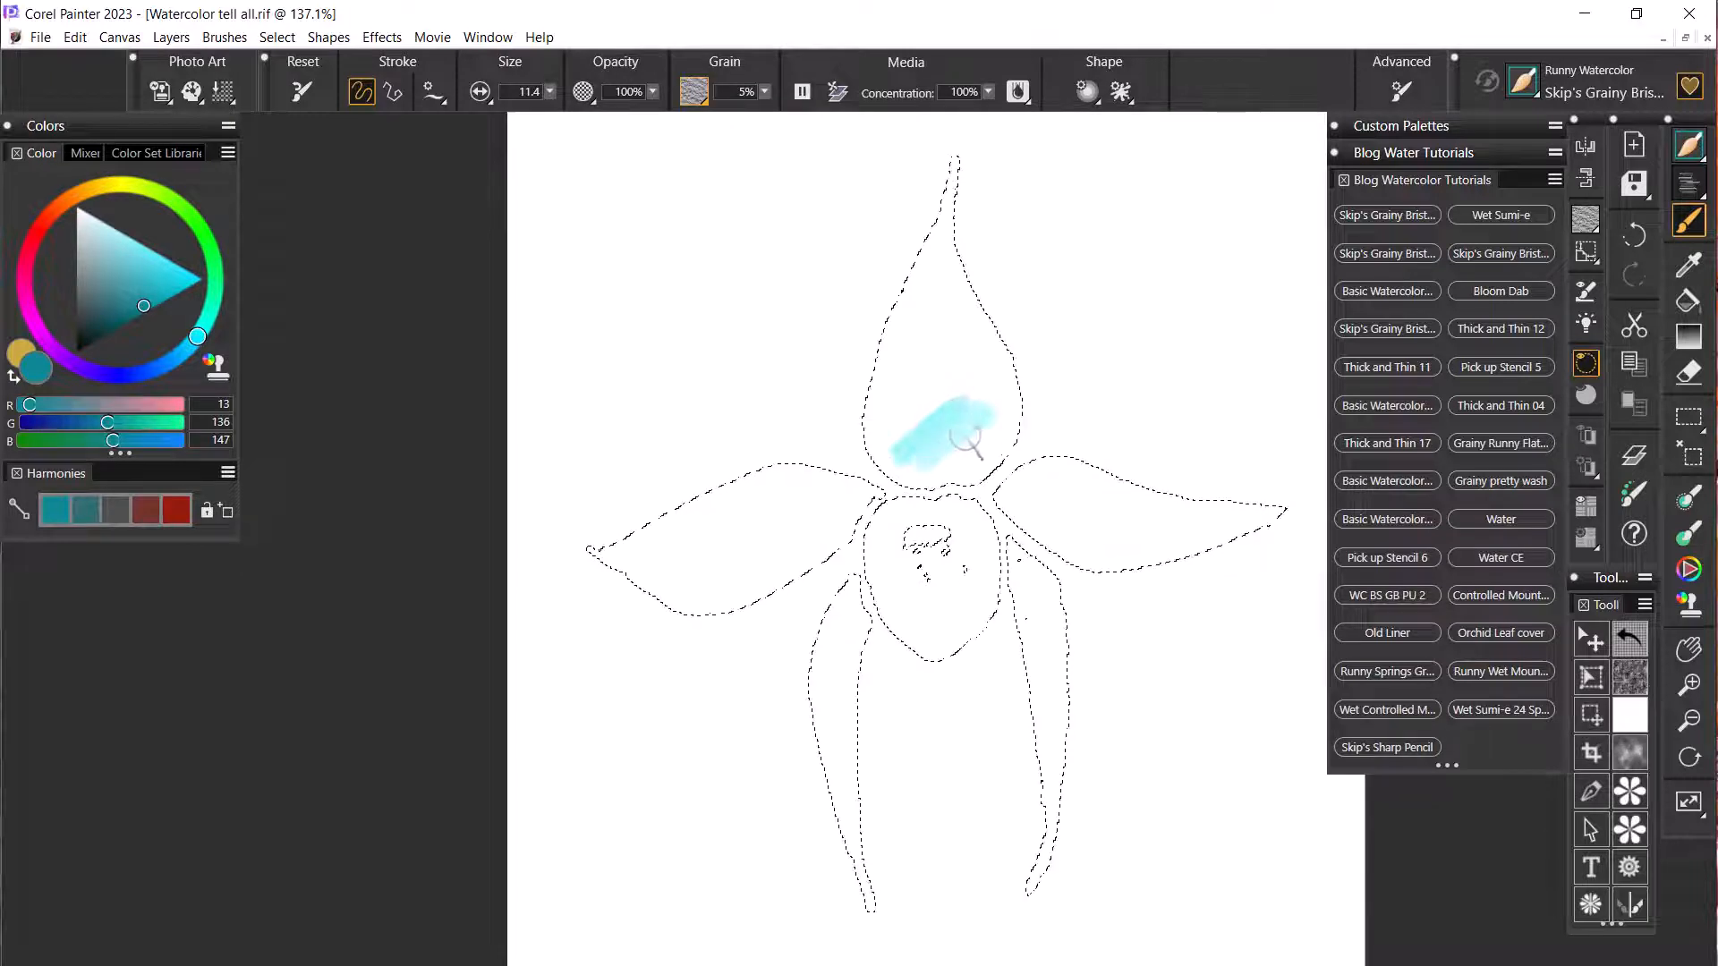
mouse_move(954, 464)
left_mouse_down()
mouse_move(1007, 428)
mouse_move(974, 468)
mouse_move(1013, 418)
mouse_move(970, 469)
mouse_move(998, 433)
mouse_move(940, 468)
mouse_move(884, 465)
mouse_move(908, 477)
mouse_move(866, 428)
left_mouse_up()
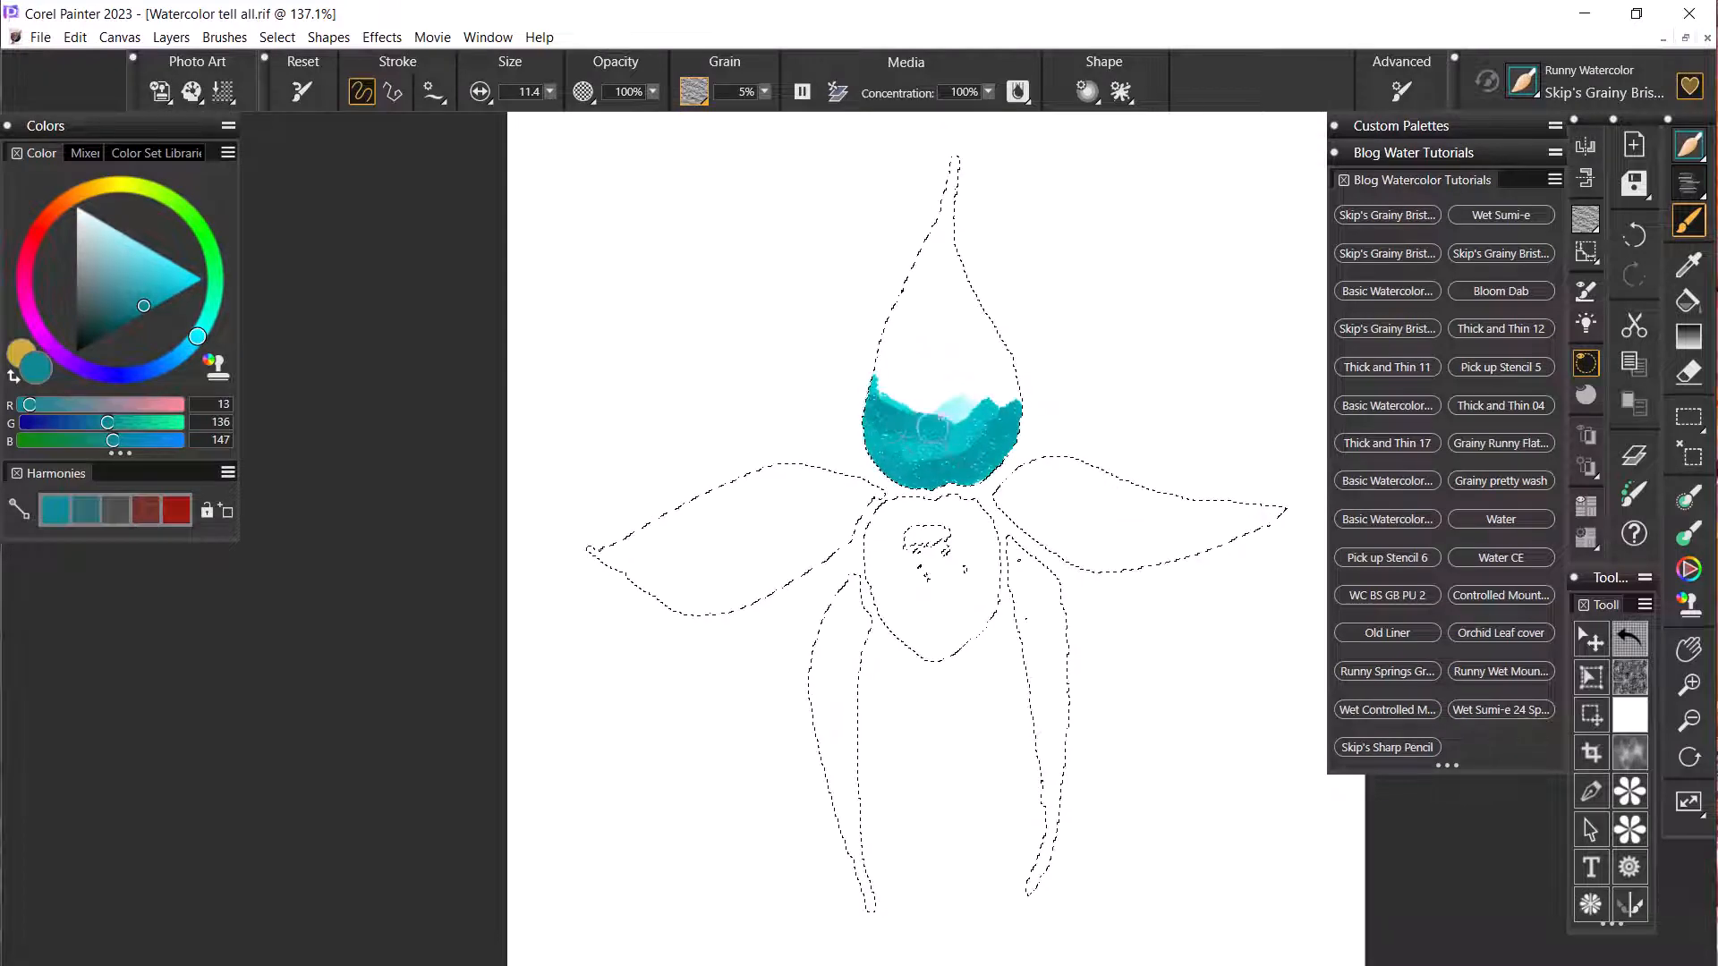
mouse_move(943, 441)
left_mouse_down()
mouse_move(977, 407)
mouse_move(977, 374)
left_mouse_up()
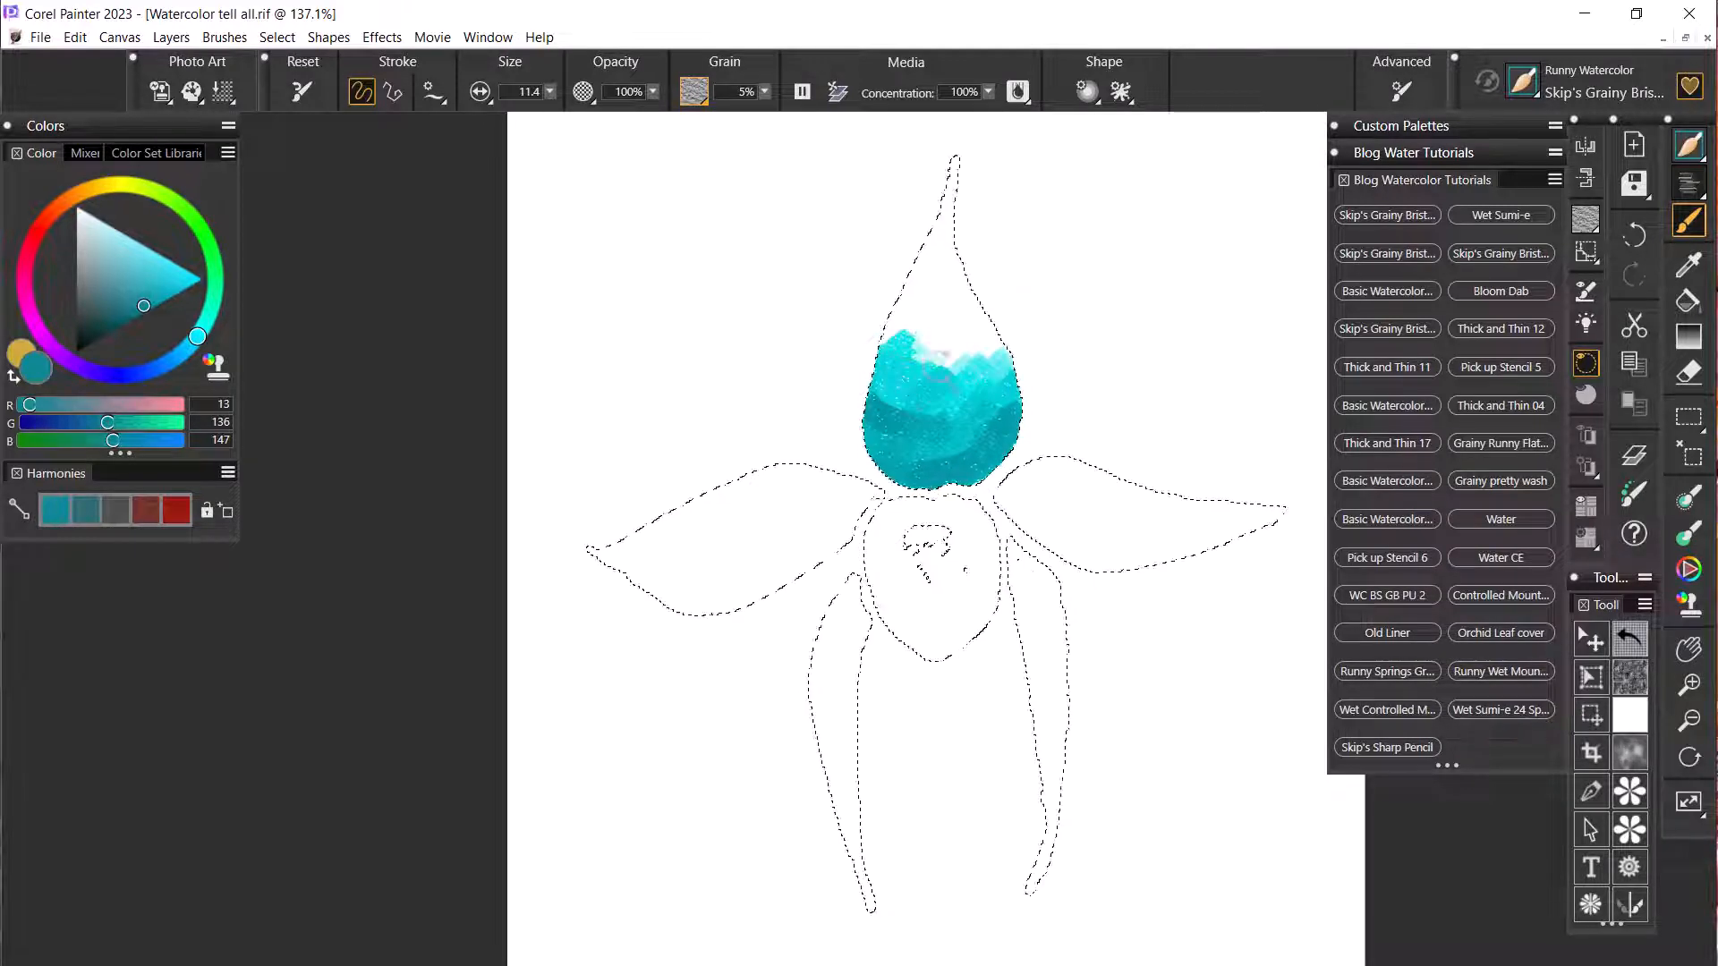
left_click_drag(949, 406, 900, 409)
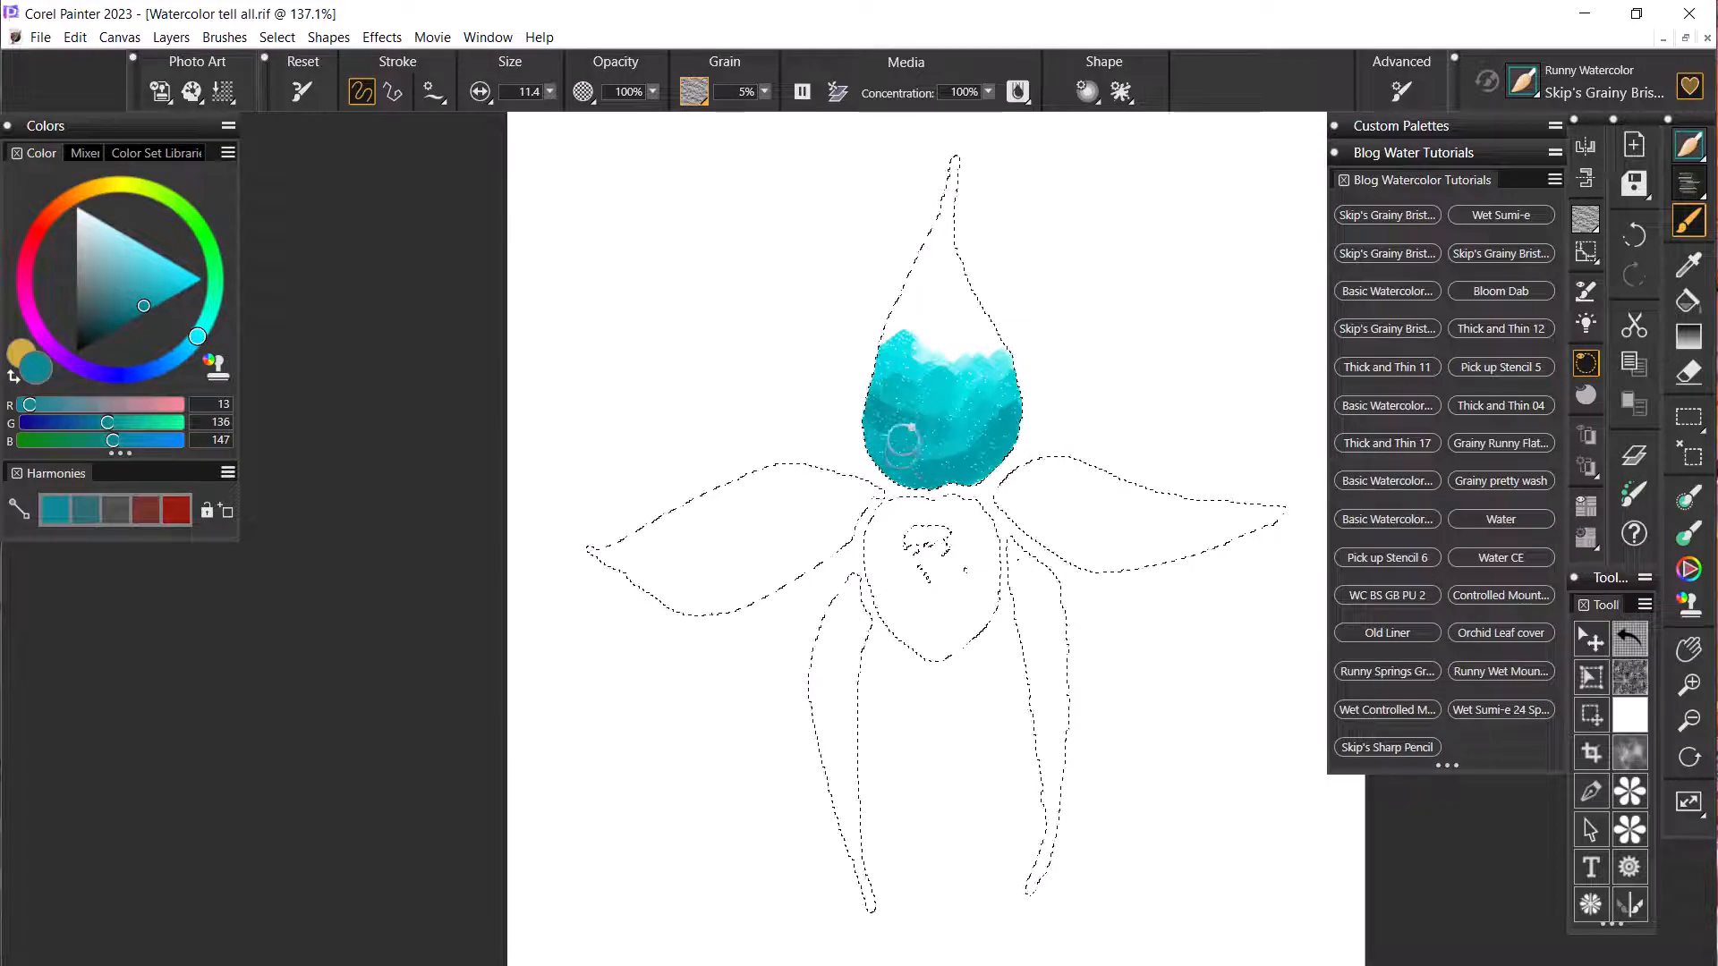
mouse_move(974, 395)
left_mouse_down()
mouse_move(994, 363)
mouse_move(962, 375)
mouse_move(965, 327)
mouse_move(954, 349)
mouse_move(931, 310)
mouse_move(888, 322)
mouse_move(938, 285)
mouse_move(978, 337)
mouse_move(960, 344)
mouse_move(958, 307)
mouse_move(920, 323)
left_mouse_up()
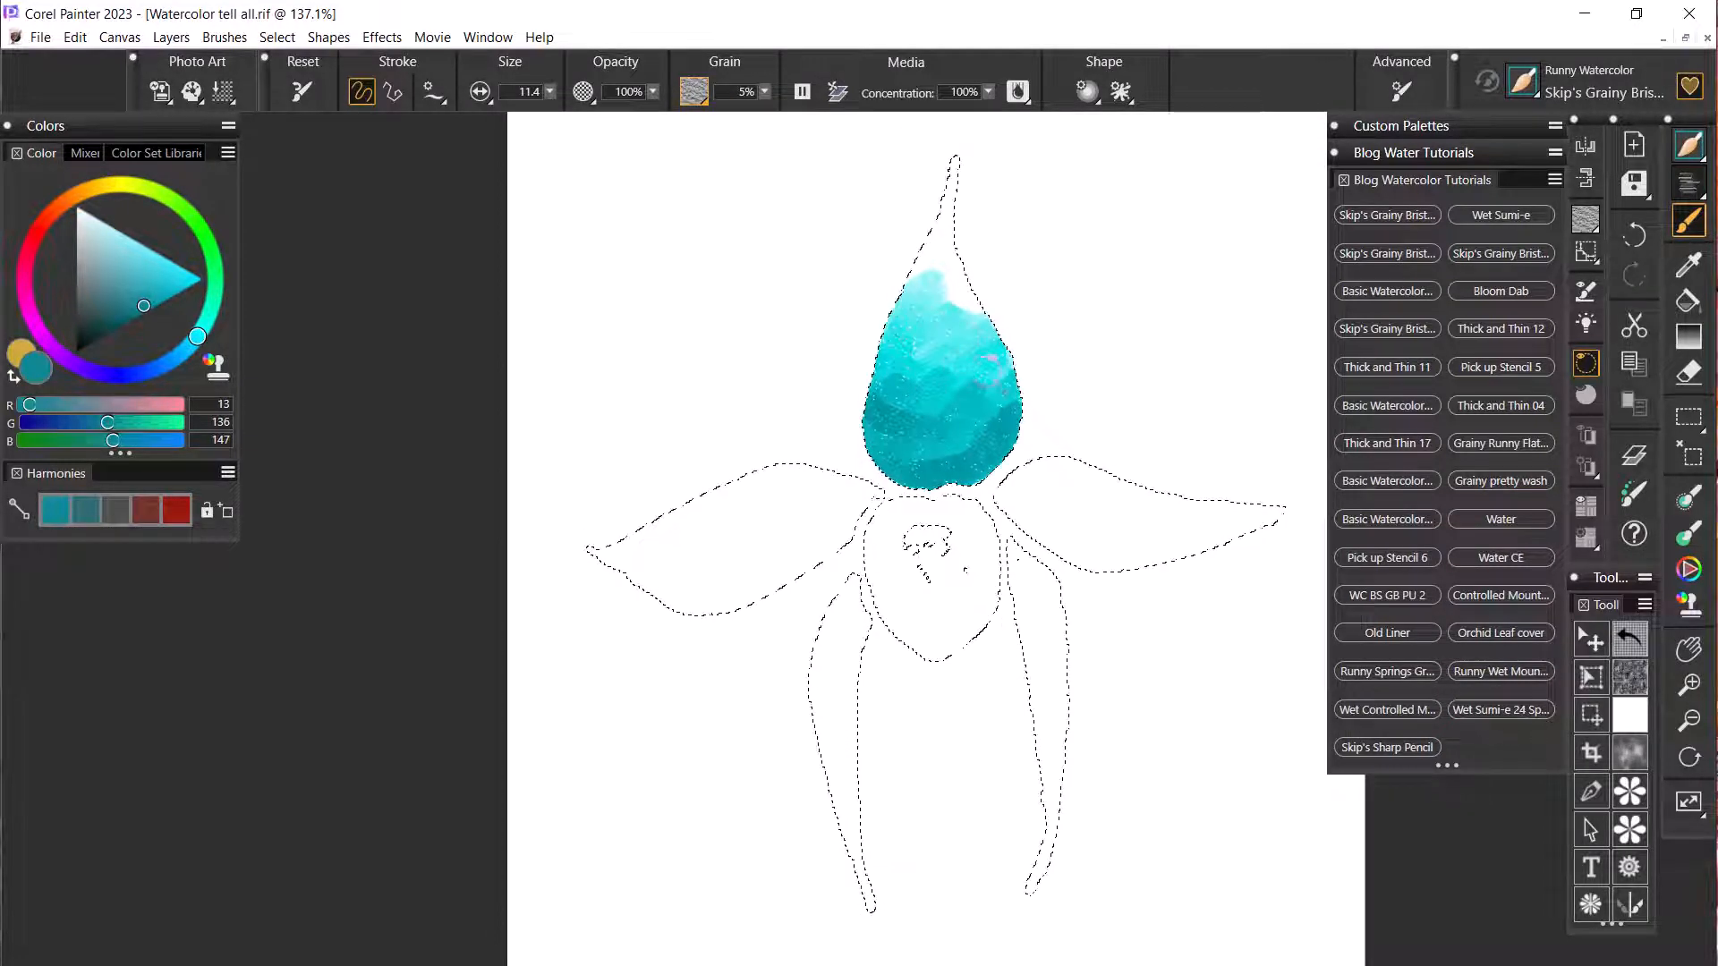
mouse_move(990, 371)
left_mouse_down()
mouse_move(876, 400)
mouse_move(942, 329)
mouse_move(952, 291)
mouse_move(974, 316)
mouse_move(983, 305)
mouse_move(964, 261)
mouse_move(906, 261)
mouse_move(922, 213)
left_mouse_up()
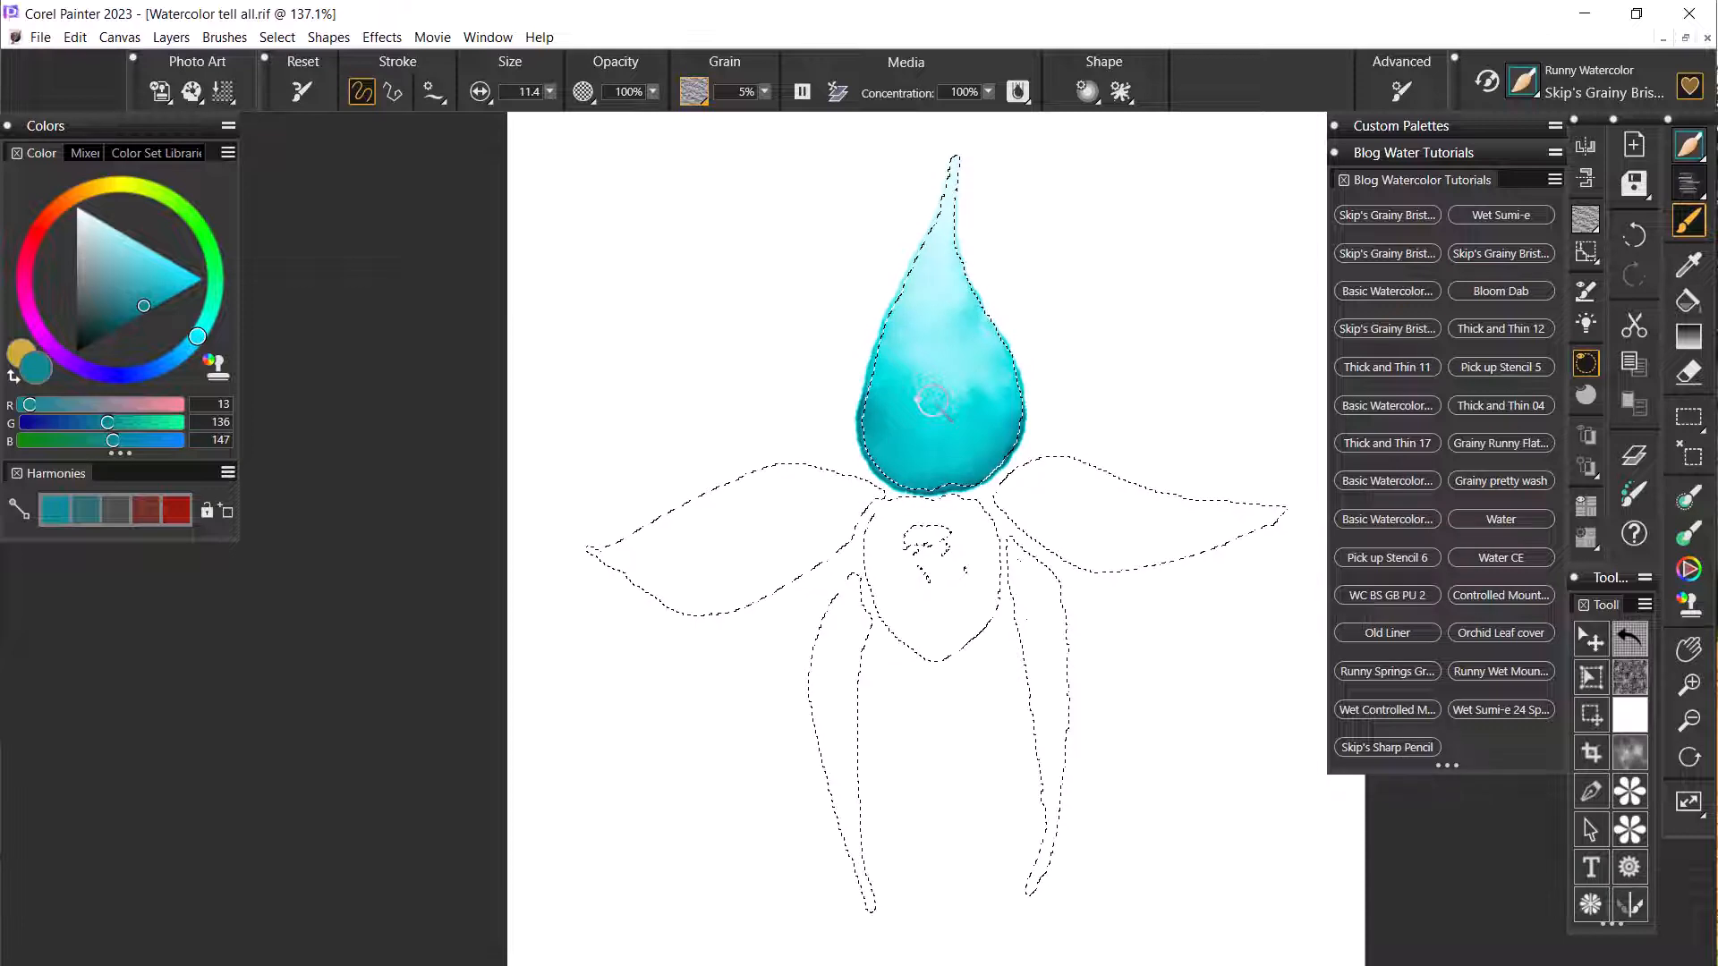
- Swap the main color to ochre and glaze it over the whole teal upper petal from its base to the tip
left_click(13, 376)
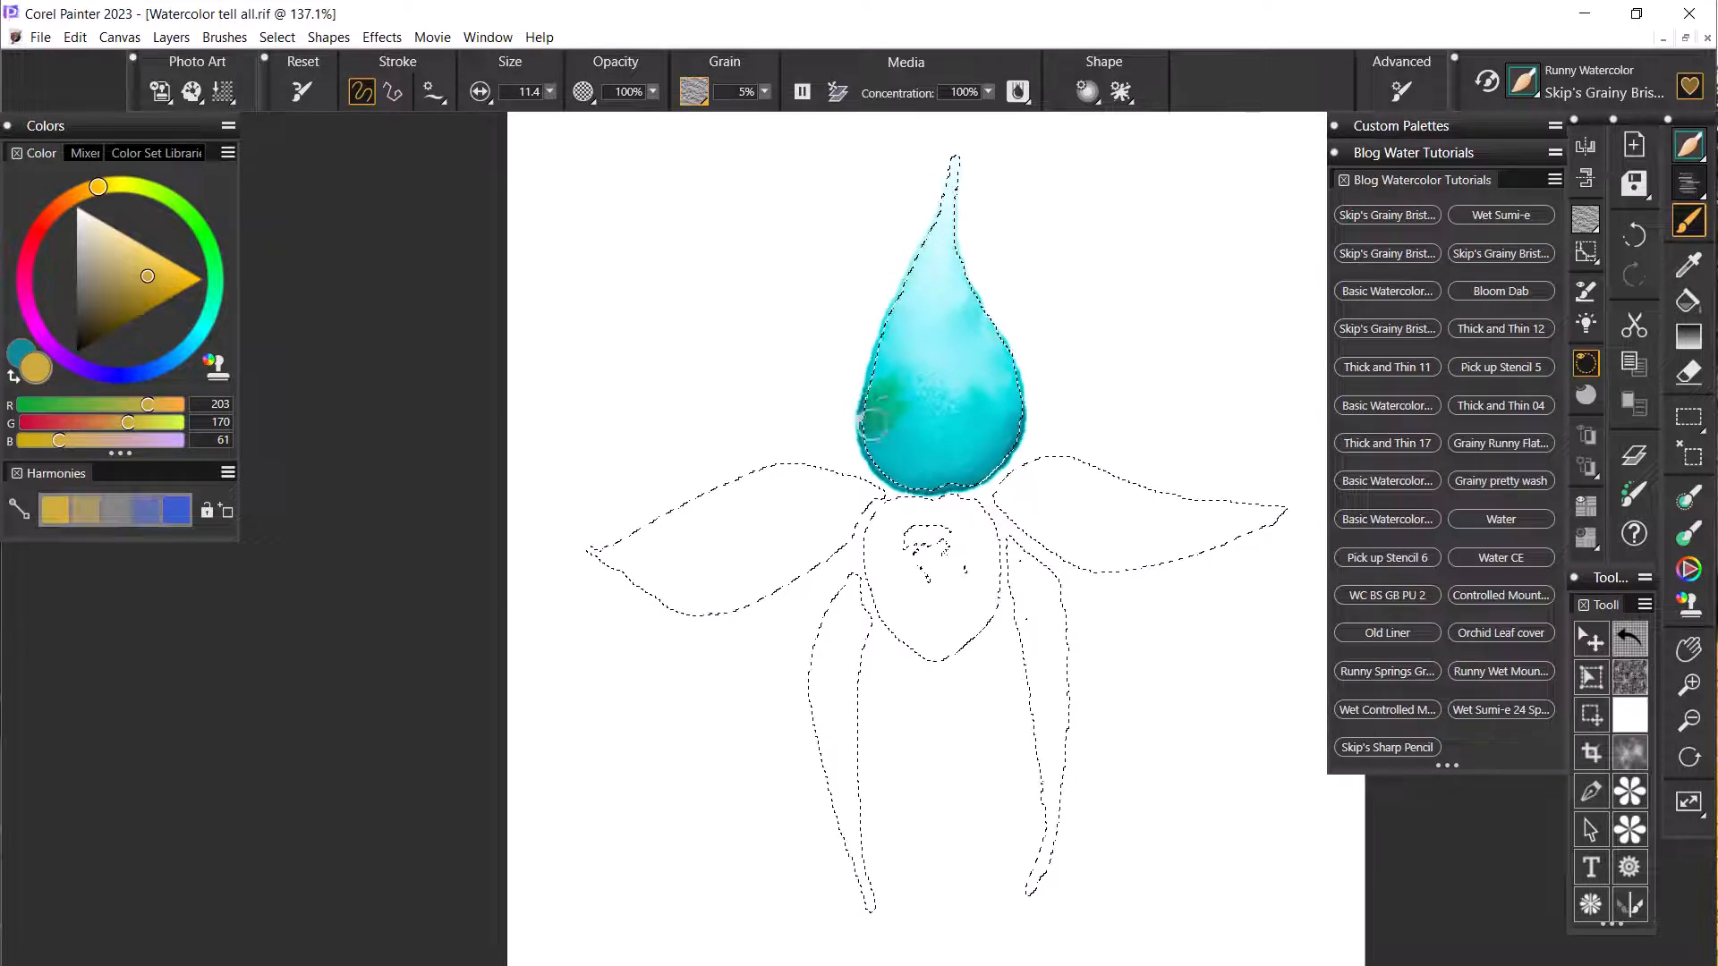
mouse_move(874, 423)
left_mouse_down()
mouse_move(961, 447)
mouse_move(905, 473)
mouse_move(1000, 441)
mouse_move(951, 475)
mouse_move(1006, 416)
left_mouse_up()
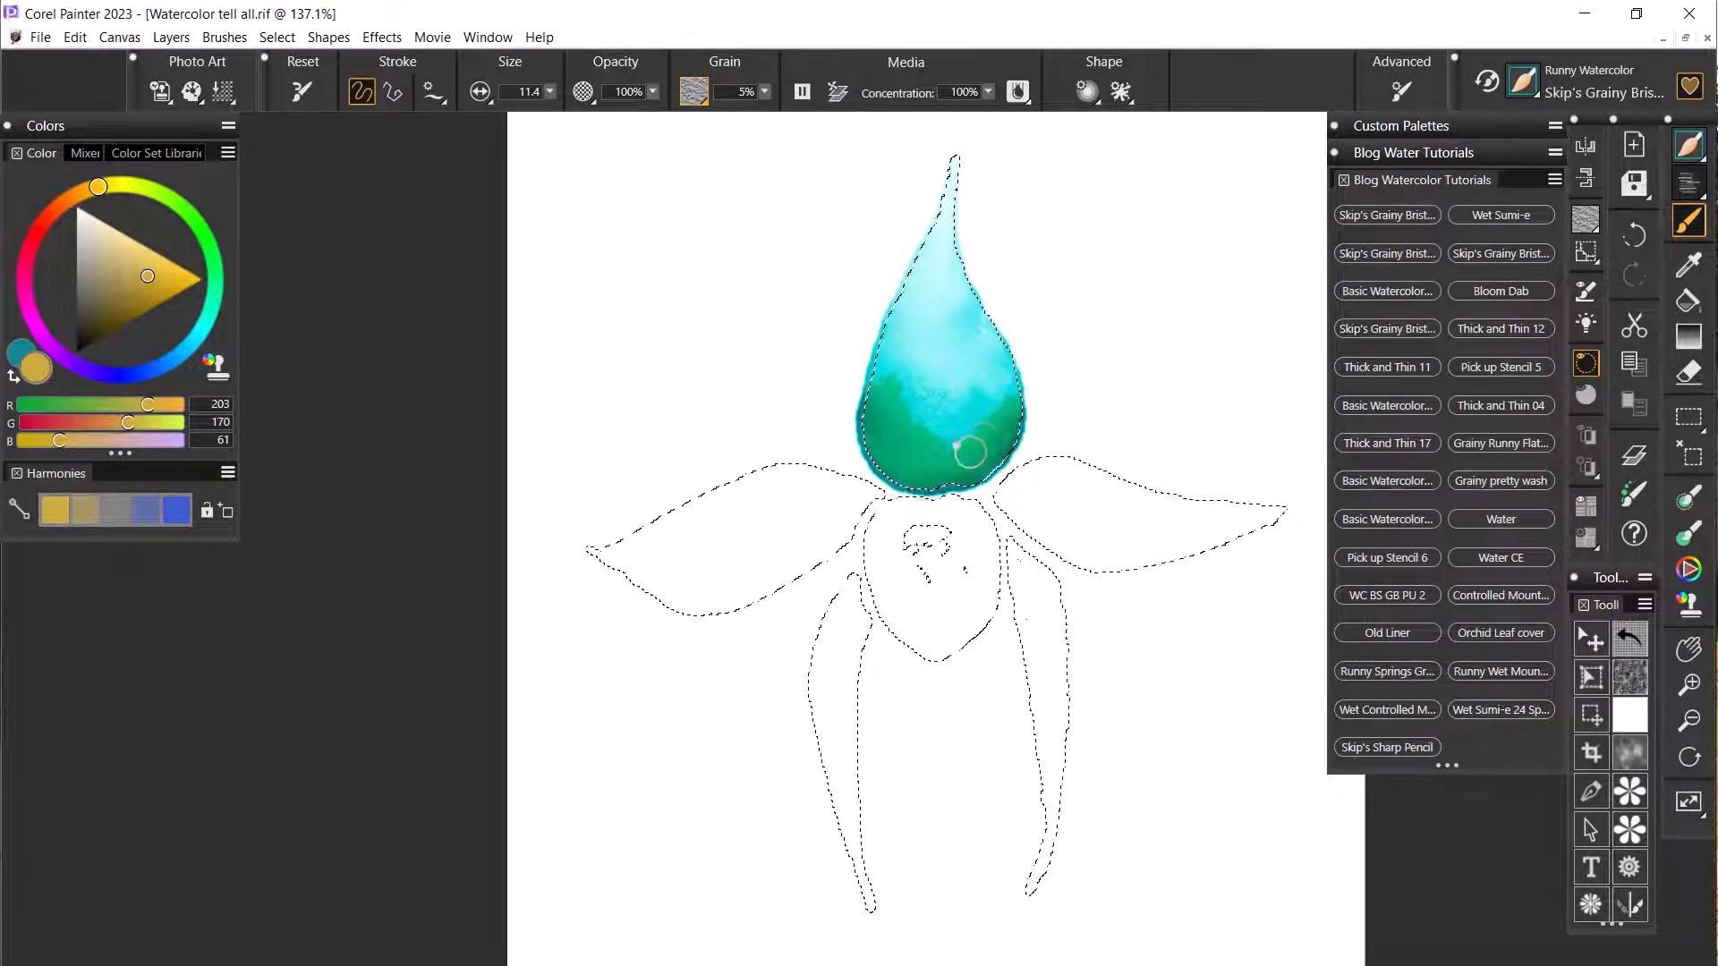
mouse_move(878, 453)
left_mouse_down()
mouse_move(880, 408)
mouse_move(880, 451)
mouse_move(909, 471)
mouse_move(1019, 422)
mouse_move(979, 434)
mouse_move(1012, 394)
mouse_move(939, 444)
mouse_move(905, 444)
mouse_move(908, 396)
mouse_move(876, 404)
mouse_move(871, 388)
mouse_move(901, 405)
mouse_move(890, 439)
mouse_move(968, 428)
mouse_move(943, 438)
mouse_move(907, 418)
mouse_move(996, 398)
left_mouse_up()
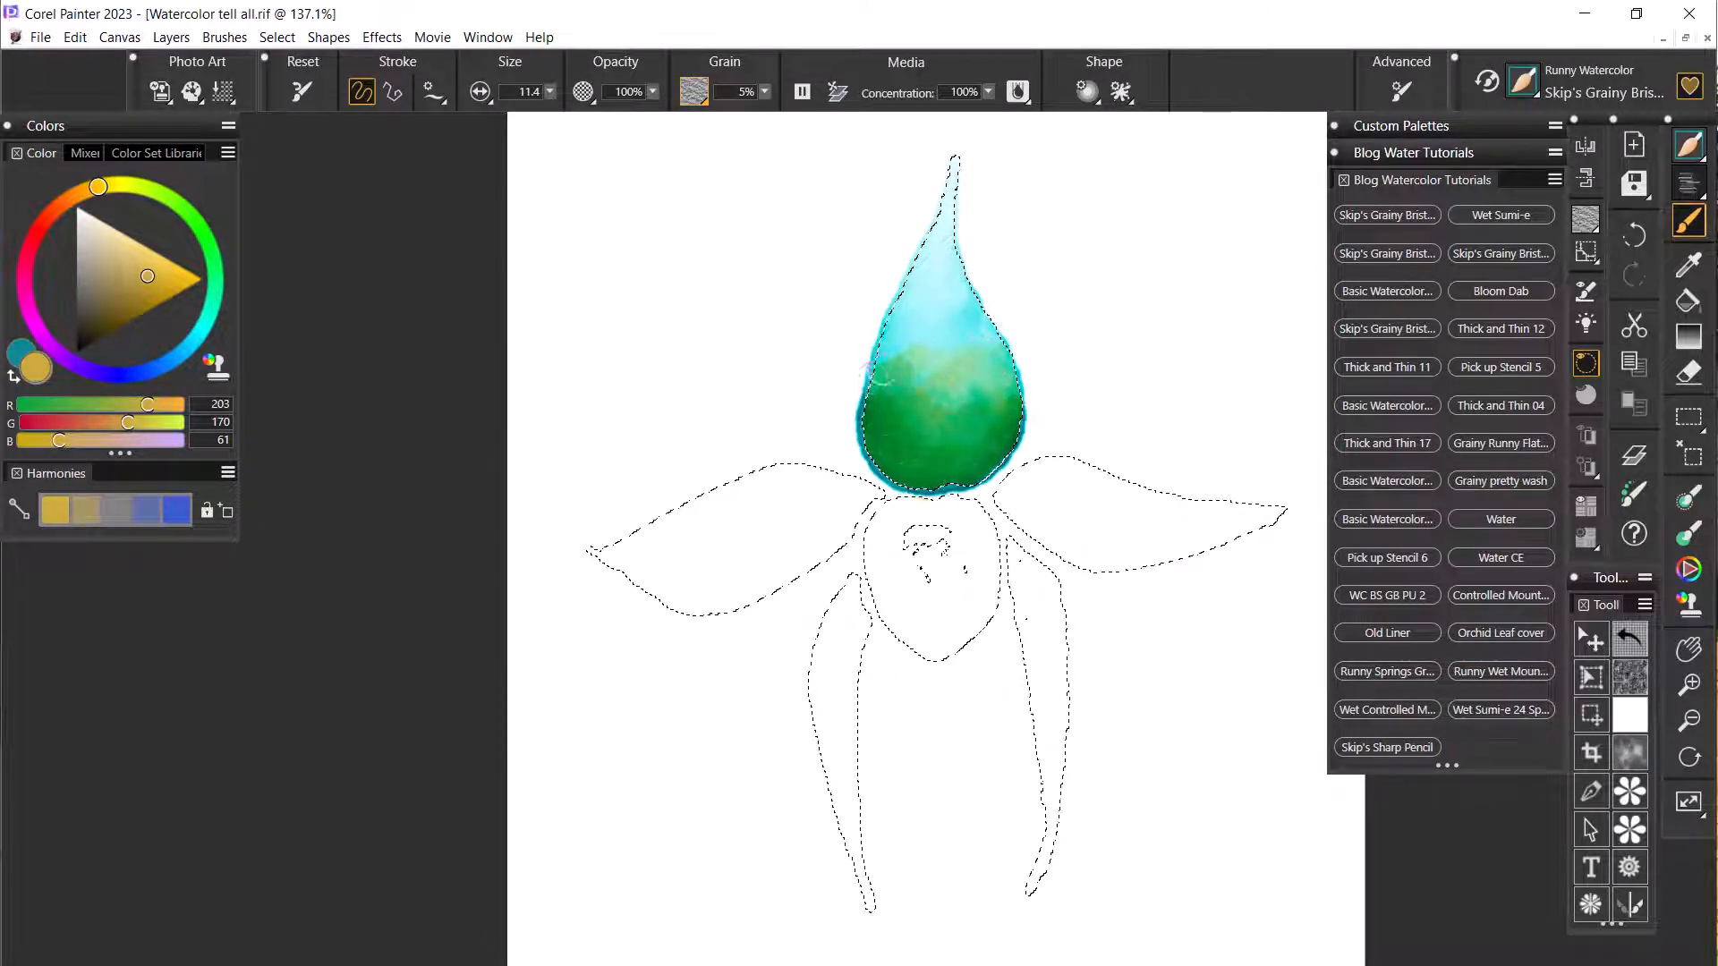
left_click_drag(878, 372, 926, 350)
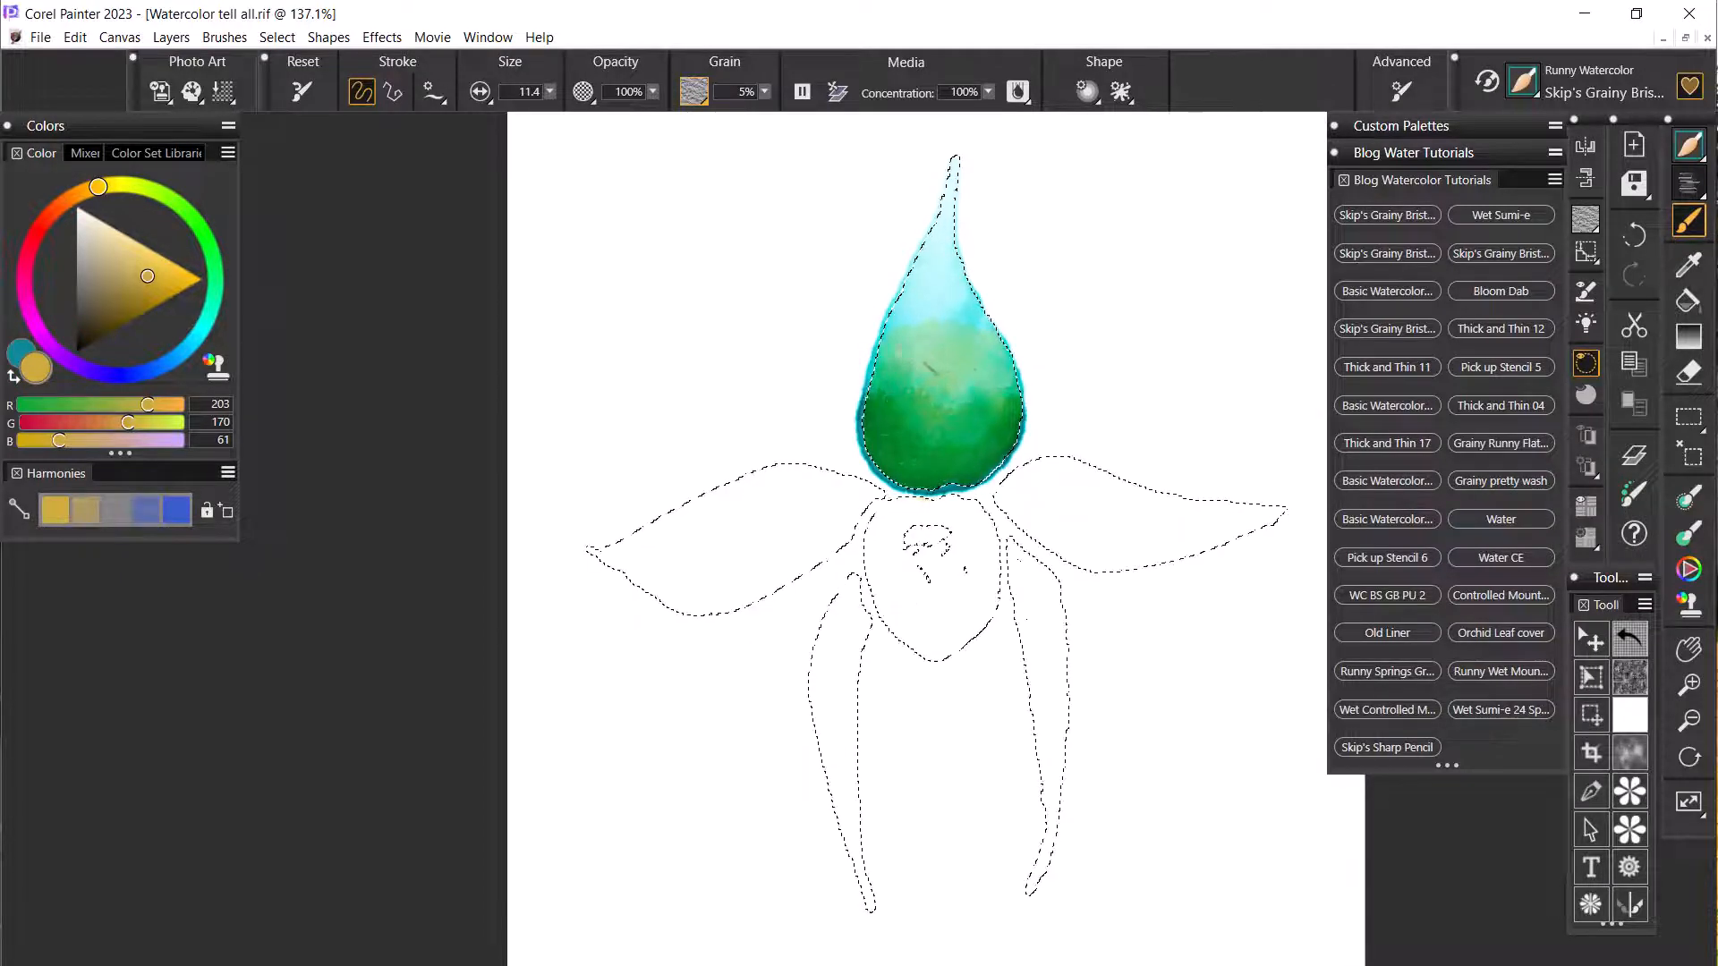
mouse_move(903, 324)
left_mouse_down()
mouse_move(950, 290)
mouse_move(947, 246)
left_mouse_up()
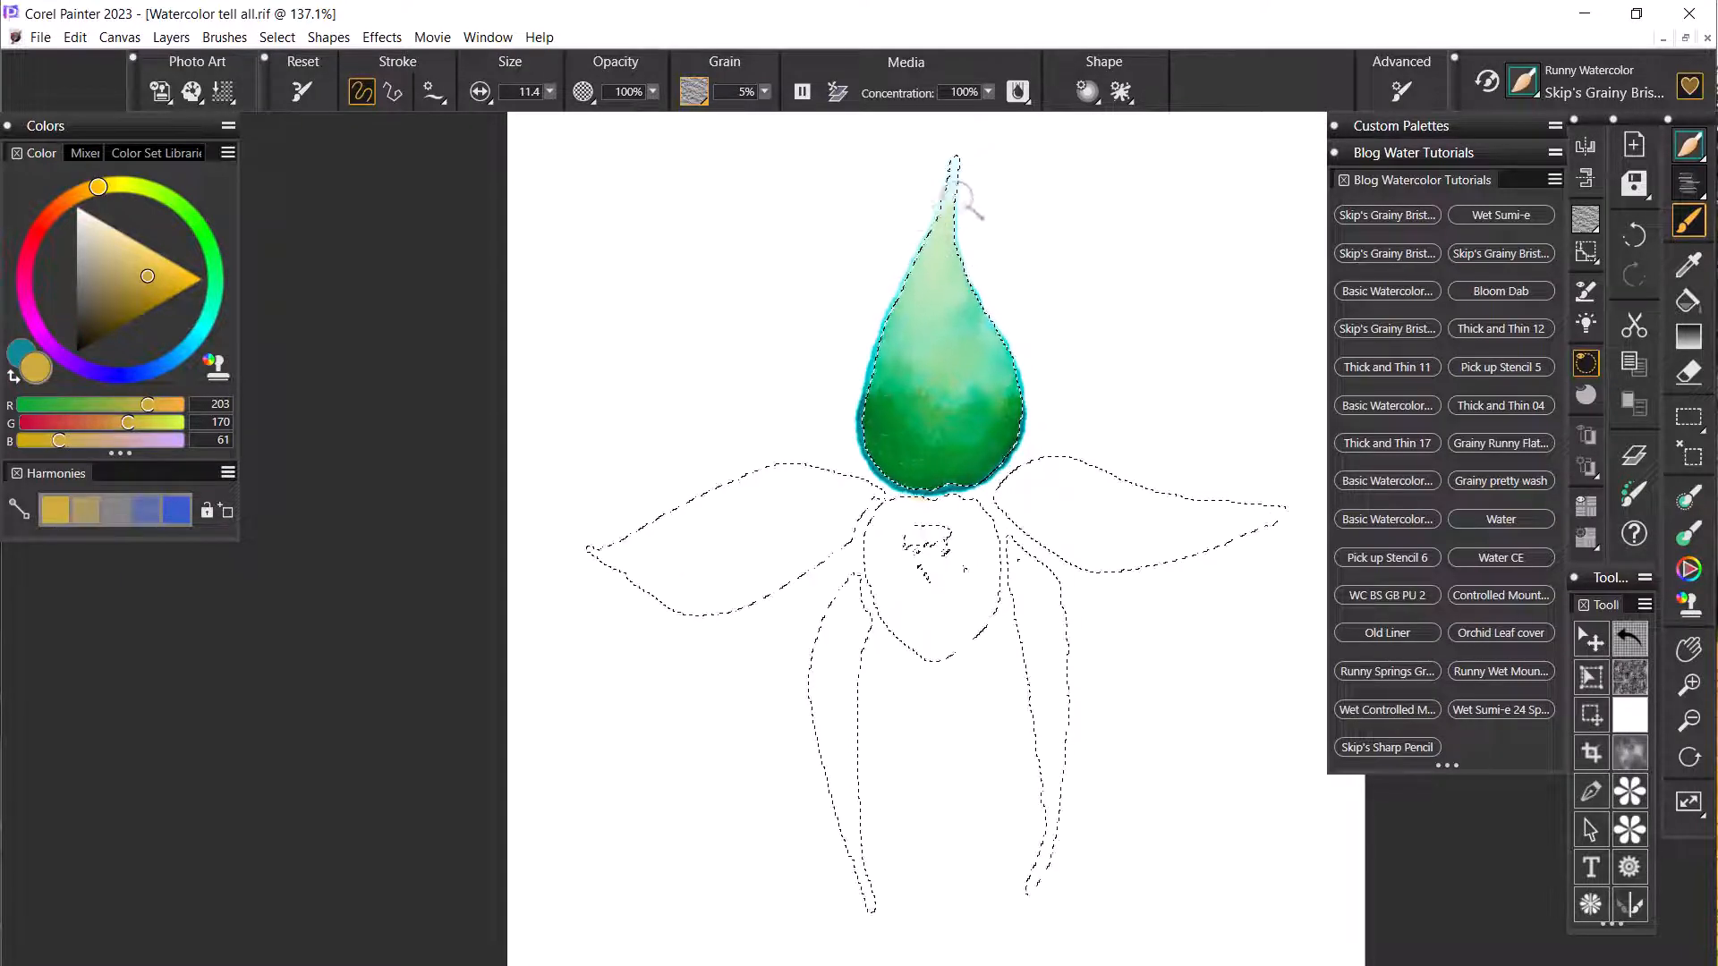
left_click_drag(992, 344, 966, 361)
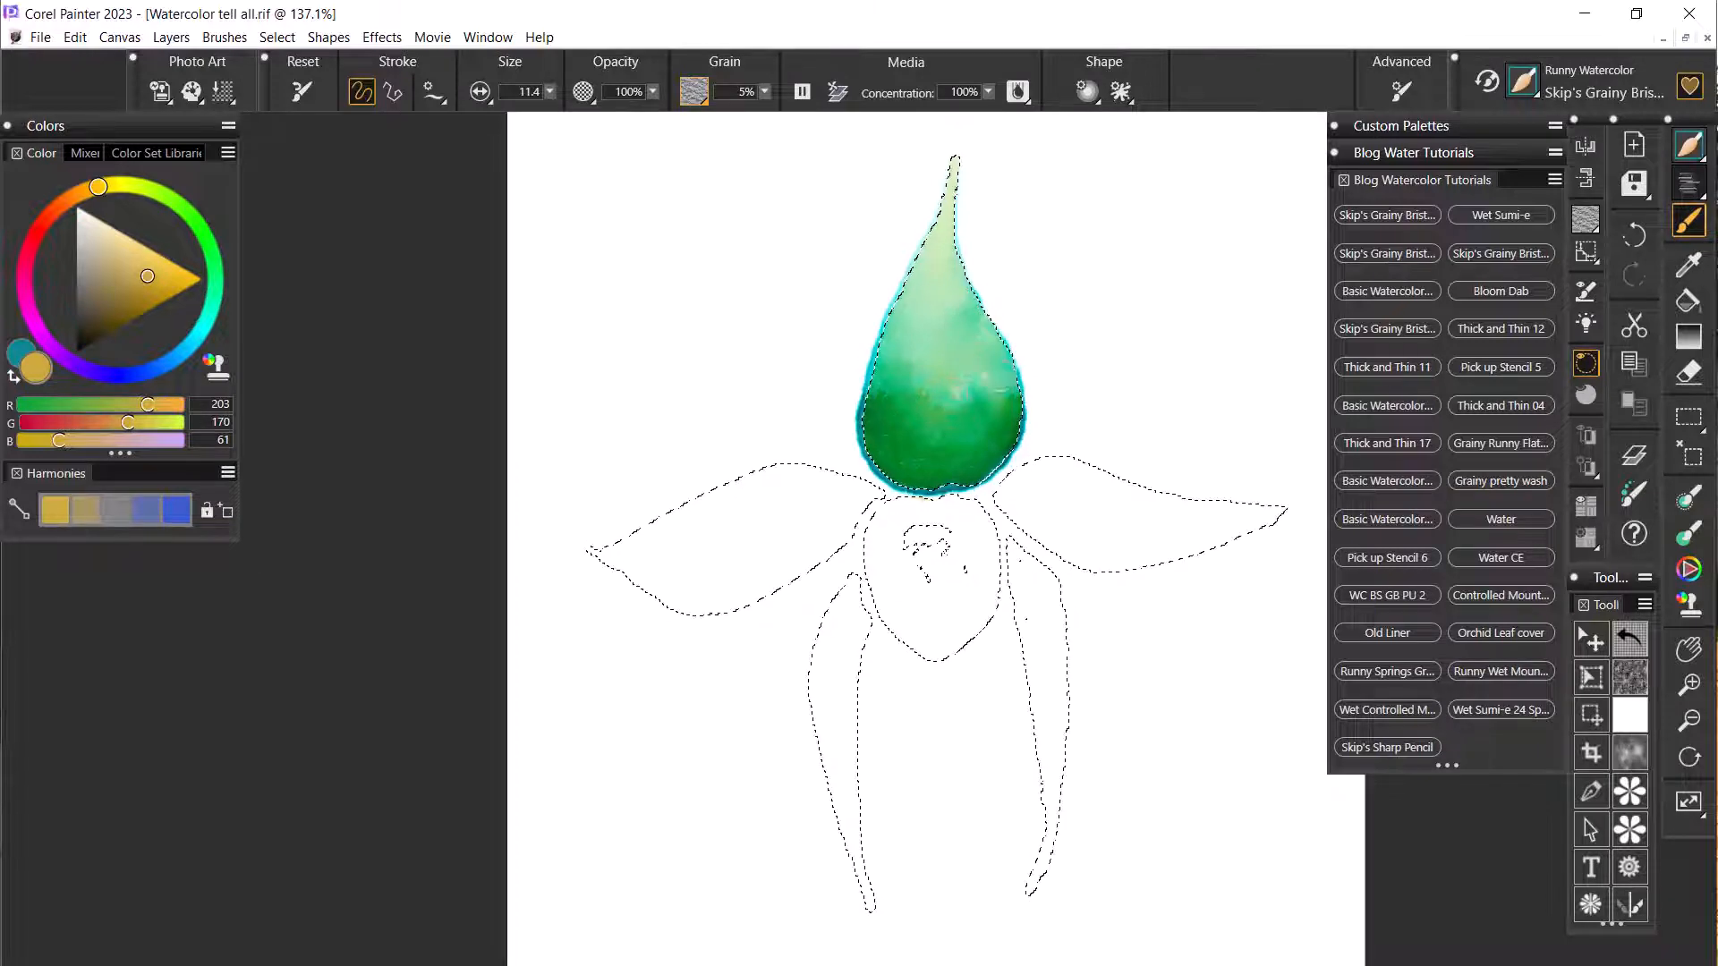
left_click_drag(883, 375, 945, 363)
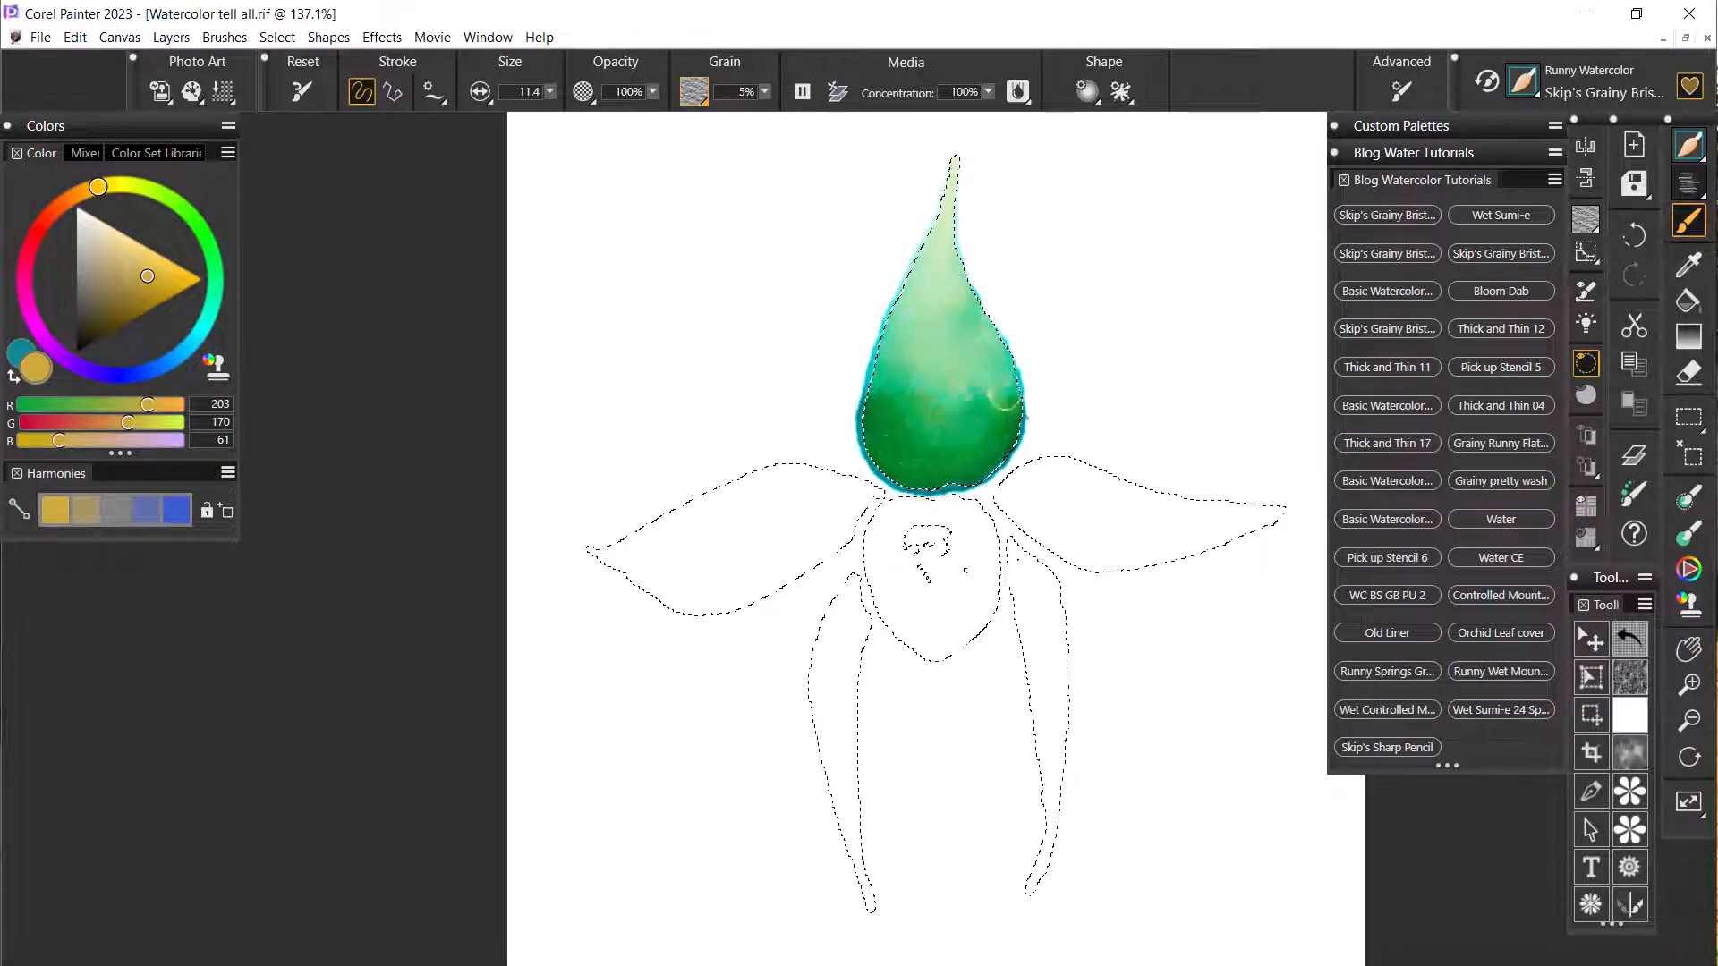
mouse_move(960, 398)
left_mouse_down()
mouse_move(904, 398)
mouse_move(907, 371)
mouse_move(969, 404)
mouse_move(1004, 399)
mouse_move(920, 340)
left_mouse_up()
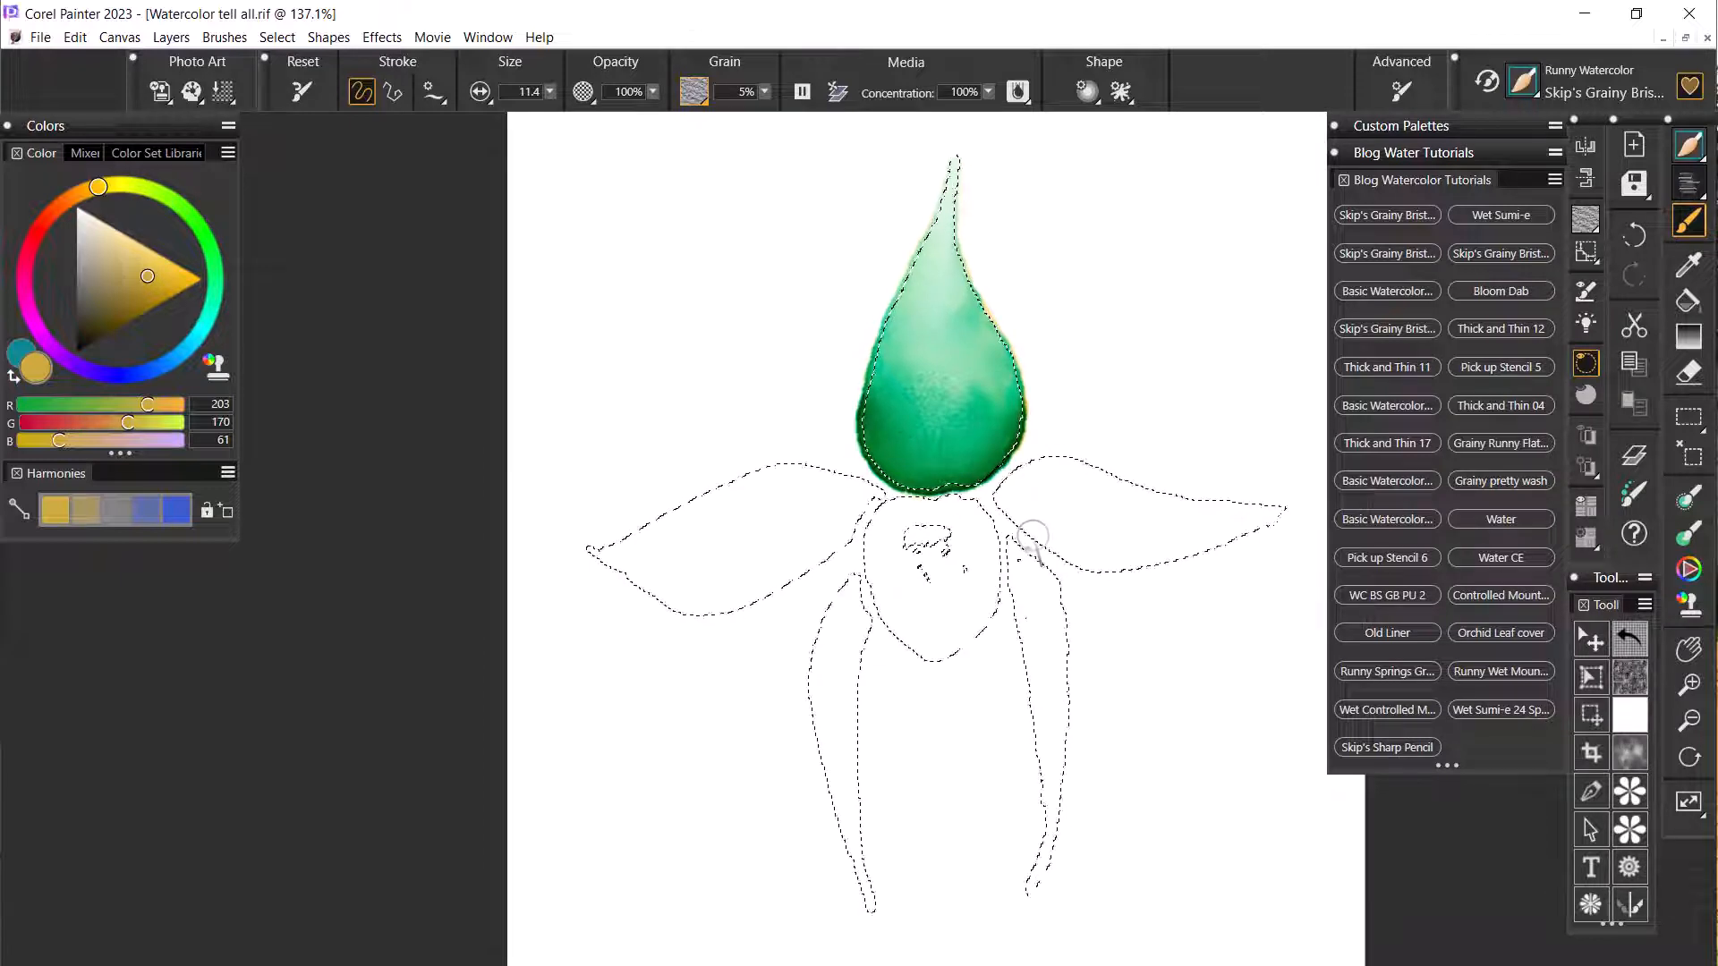
- Pause the watercolor diffusion and fill the whole right petal with teal as the main color
left_click(13, 376)
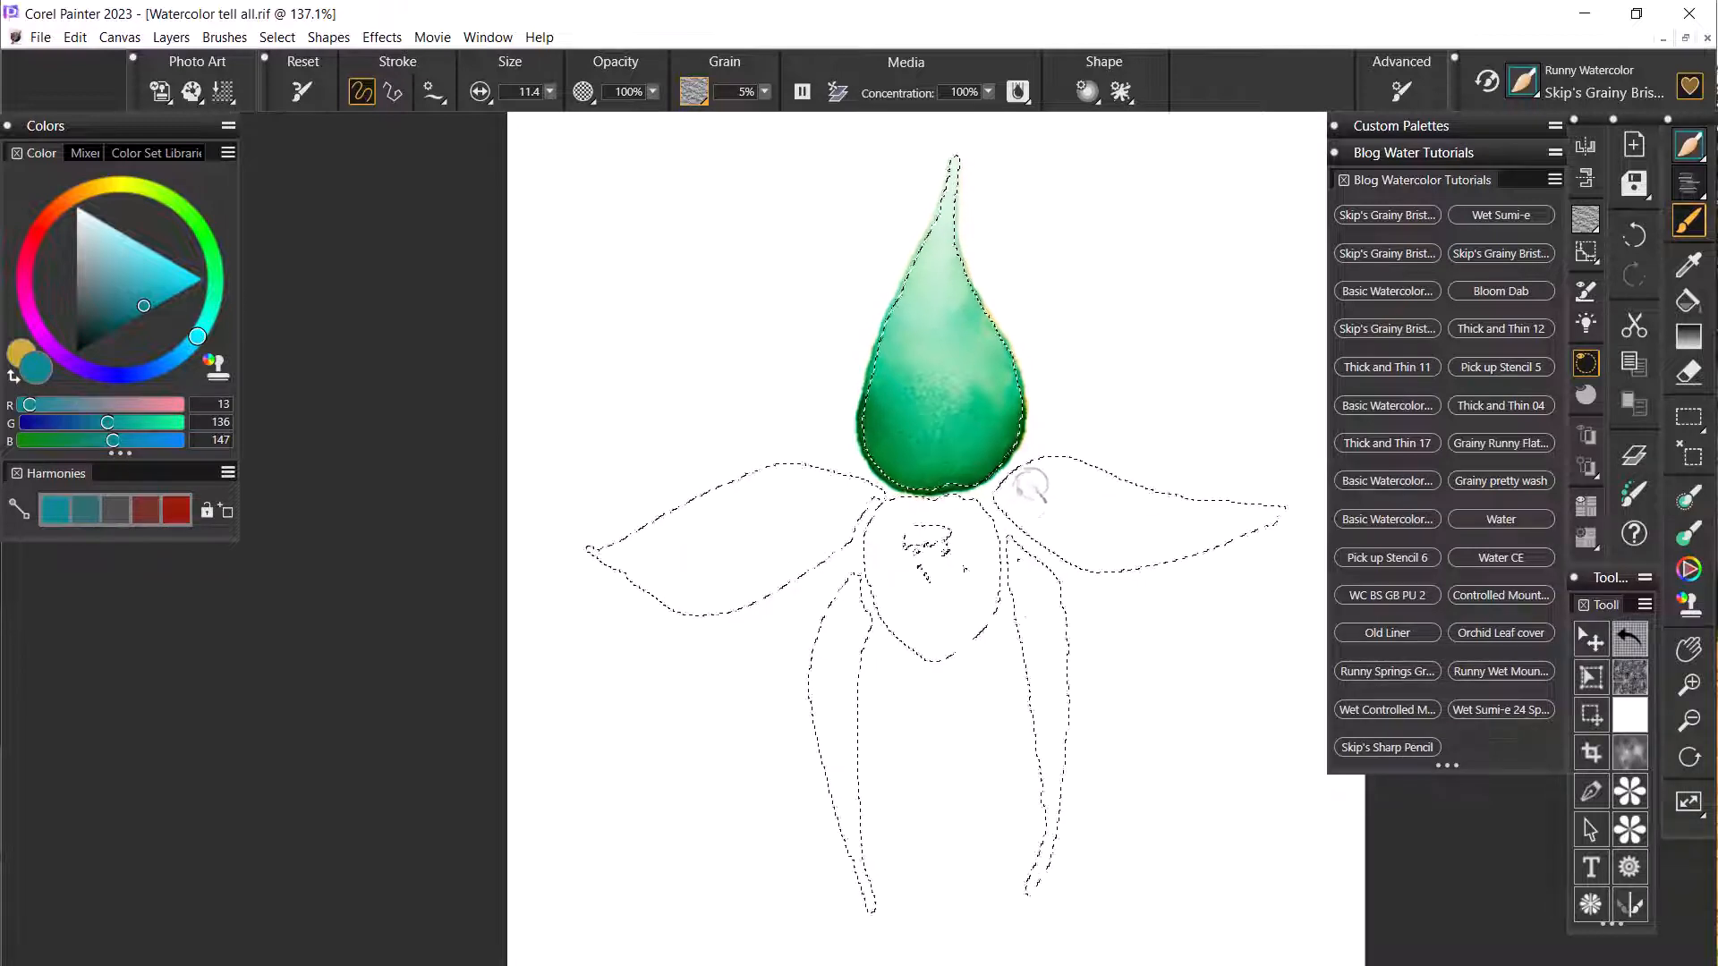
left_click(801, 91)
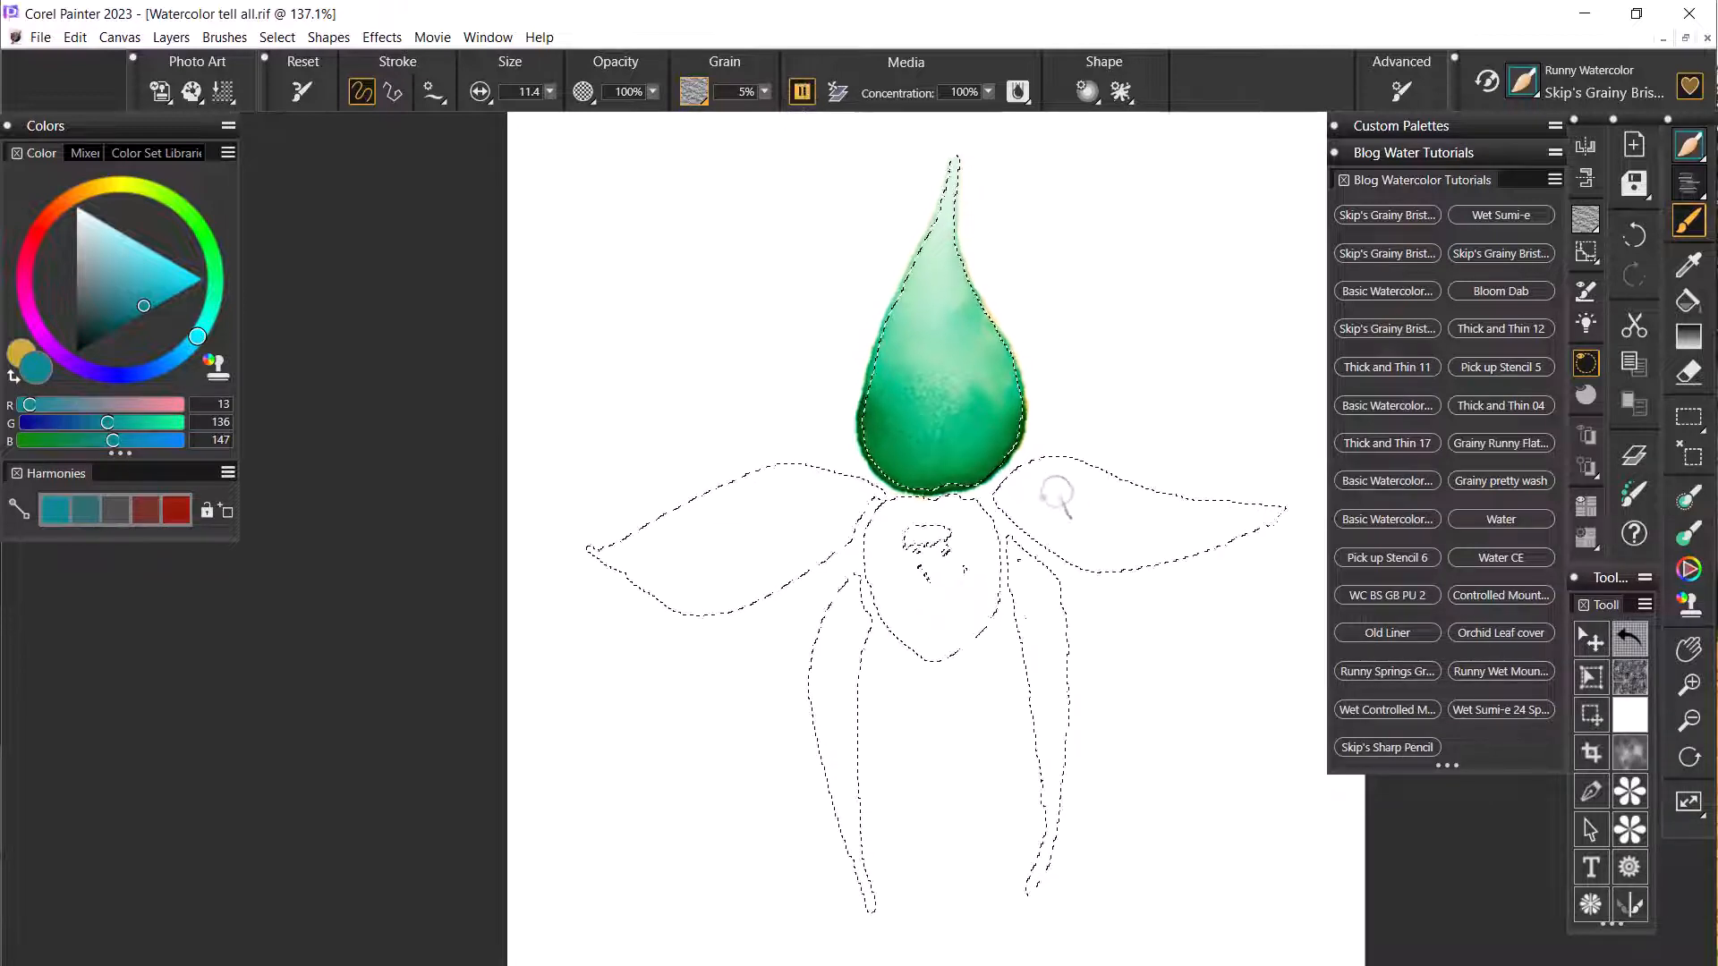
mouse_move(1047, 483)
left_mouse_down()
mouse_move(1017, 536)
mouse_move(1144, 552)
left_mouse_up()
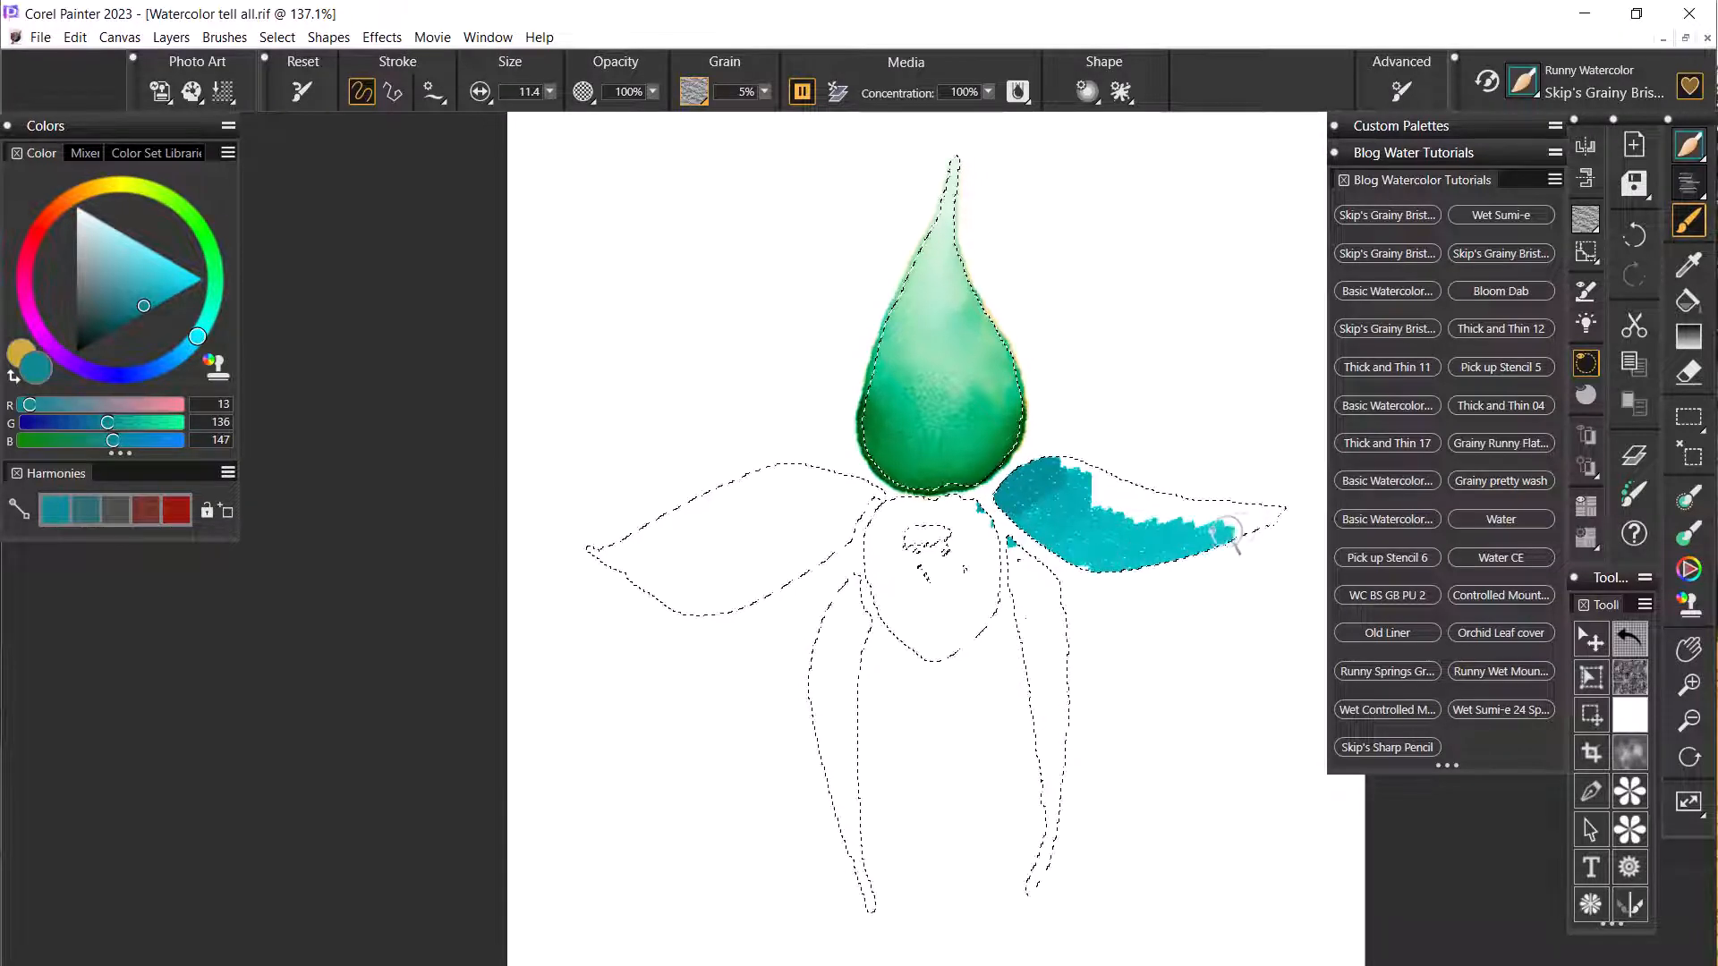
mouse_move(1257, 535)
left_mouse_down()
mouse_move(1160, 536)
mouse_move(1082, 517)
mouse_move(1112, 479)
mouse_move(1070, 476)
mouse_move(1072, 450)
mouse_move(1010, 499)
mouse_move(1057, 534)
left_mouse_up()
mouse_move(1174, 541)
left_mouse_down()
mouse_move(1261, 510)
mouse_move(1200, 516)
left_mouse_up()
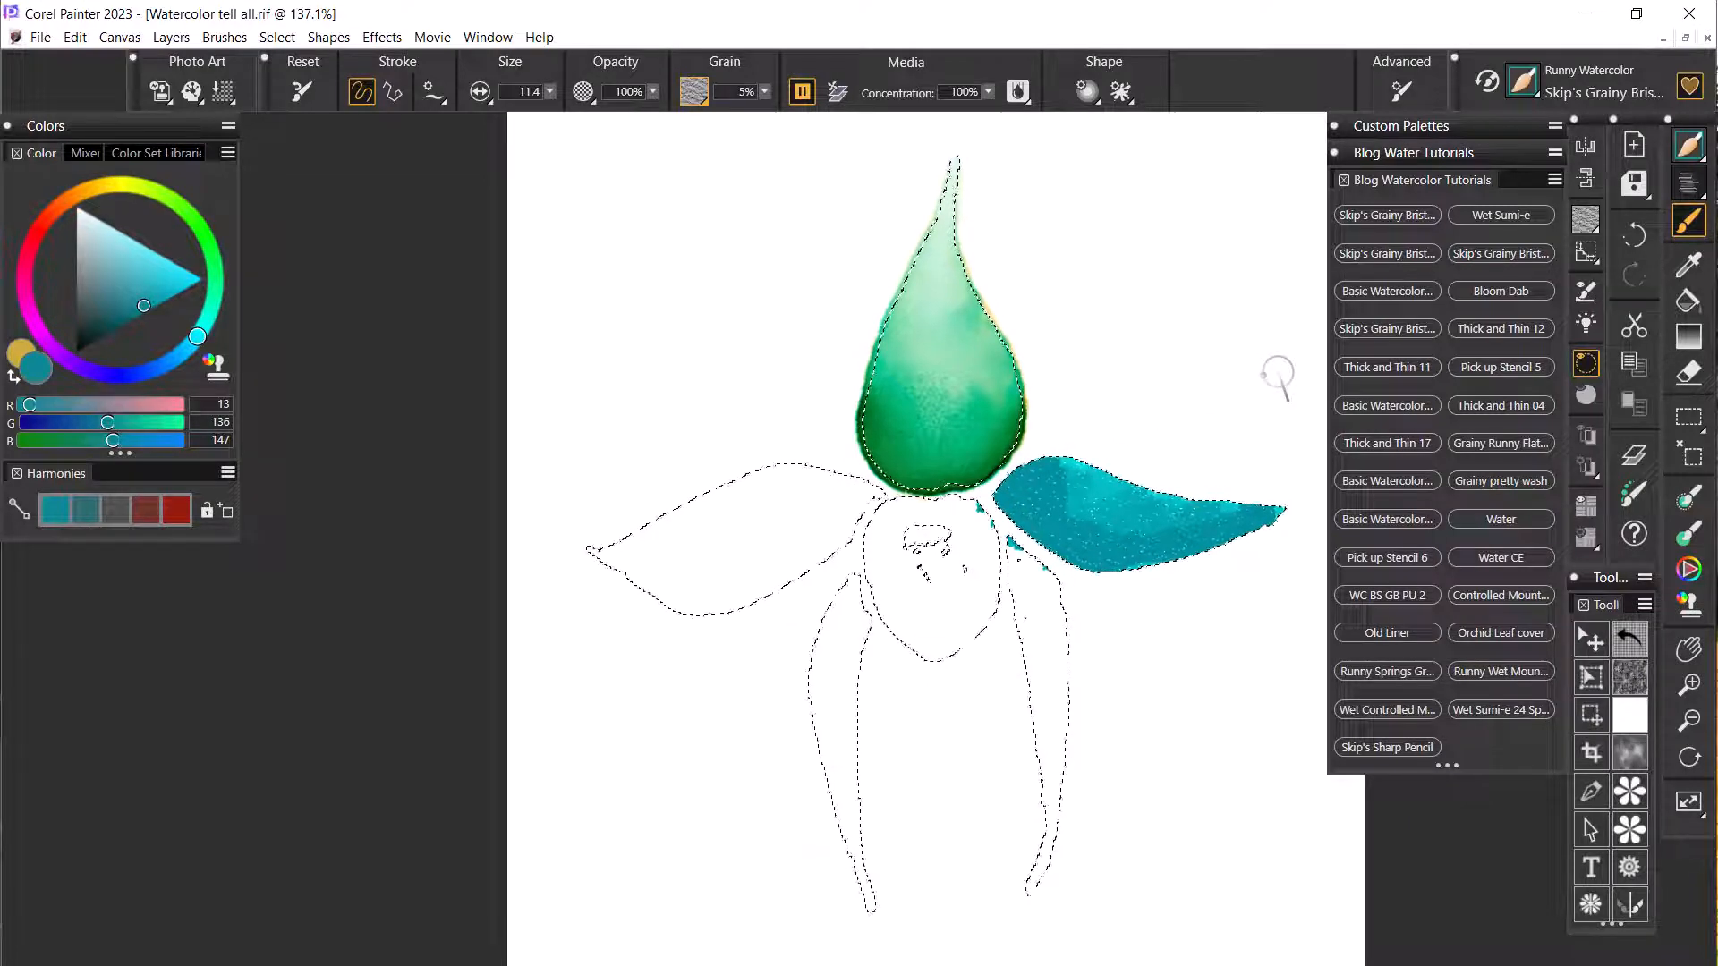
- Glaze ochre over the entire teal right petal, then resume the watercolor diffusion
left_click(13, 375)
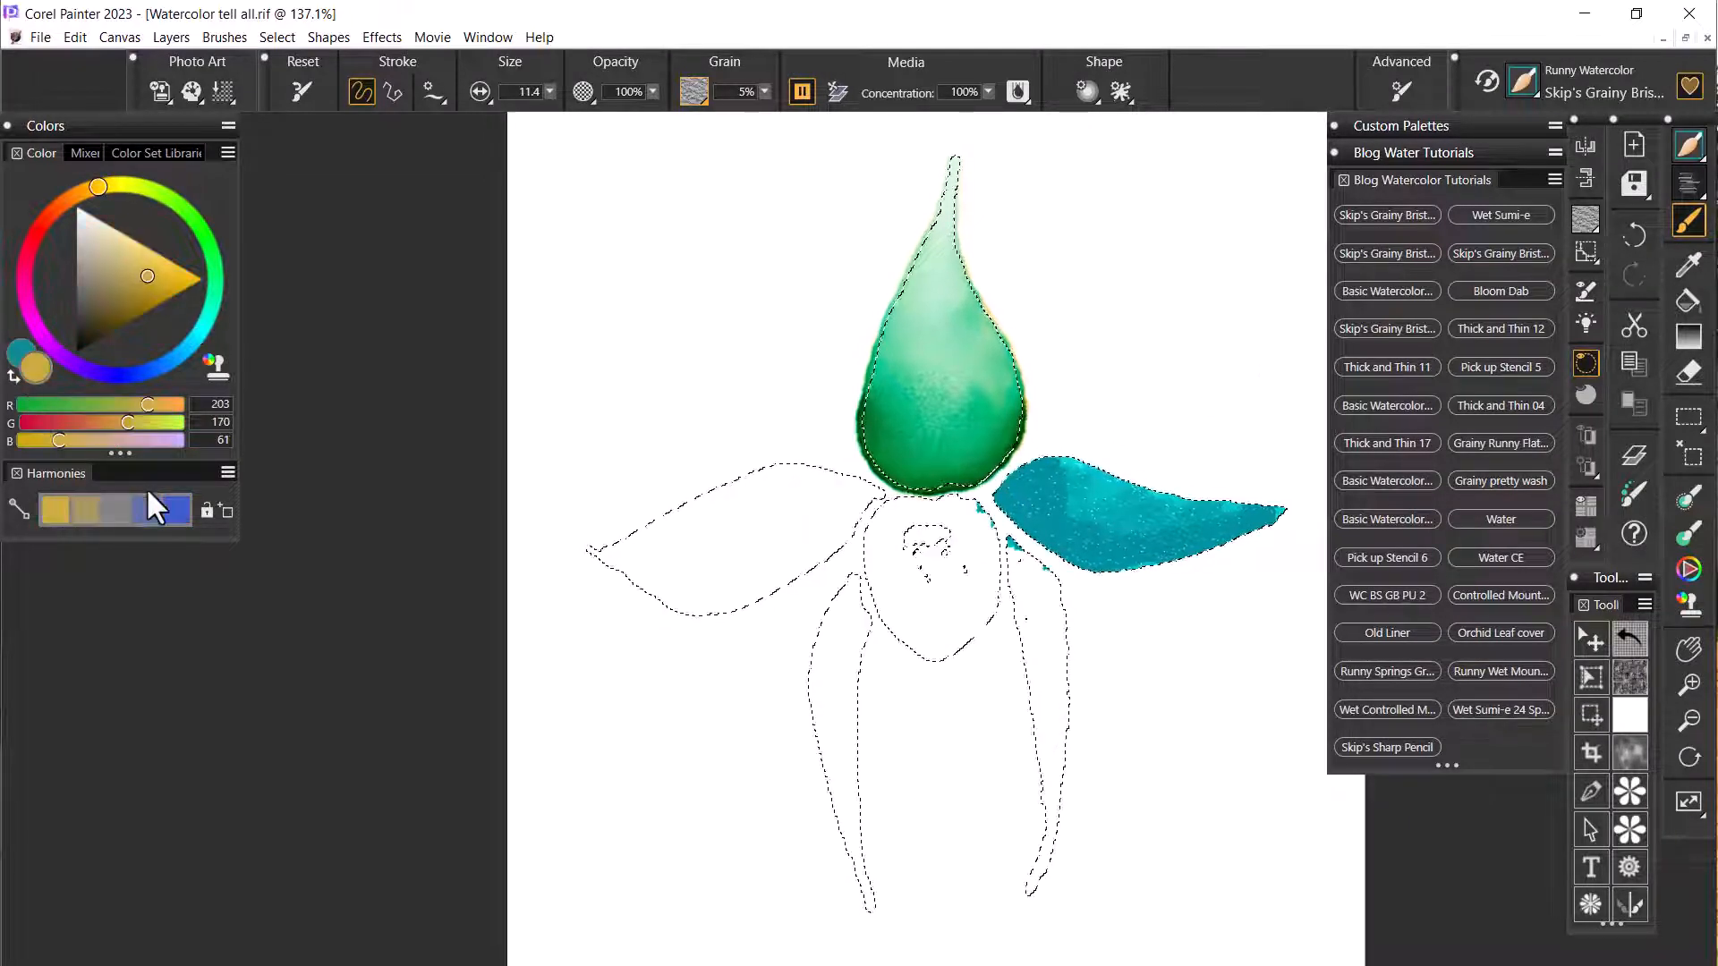
left_click_drag(1025, 485, 1056, 540)
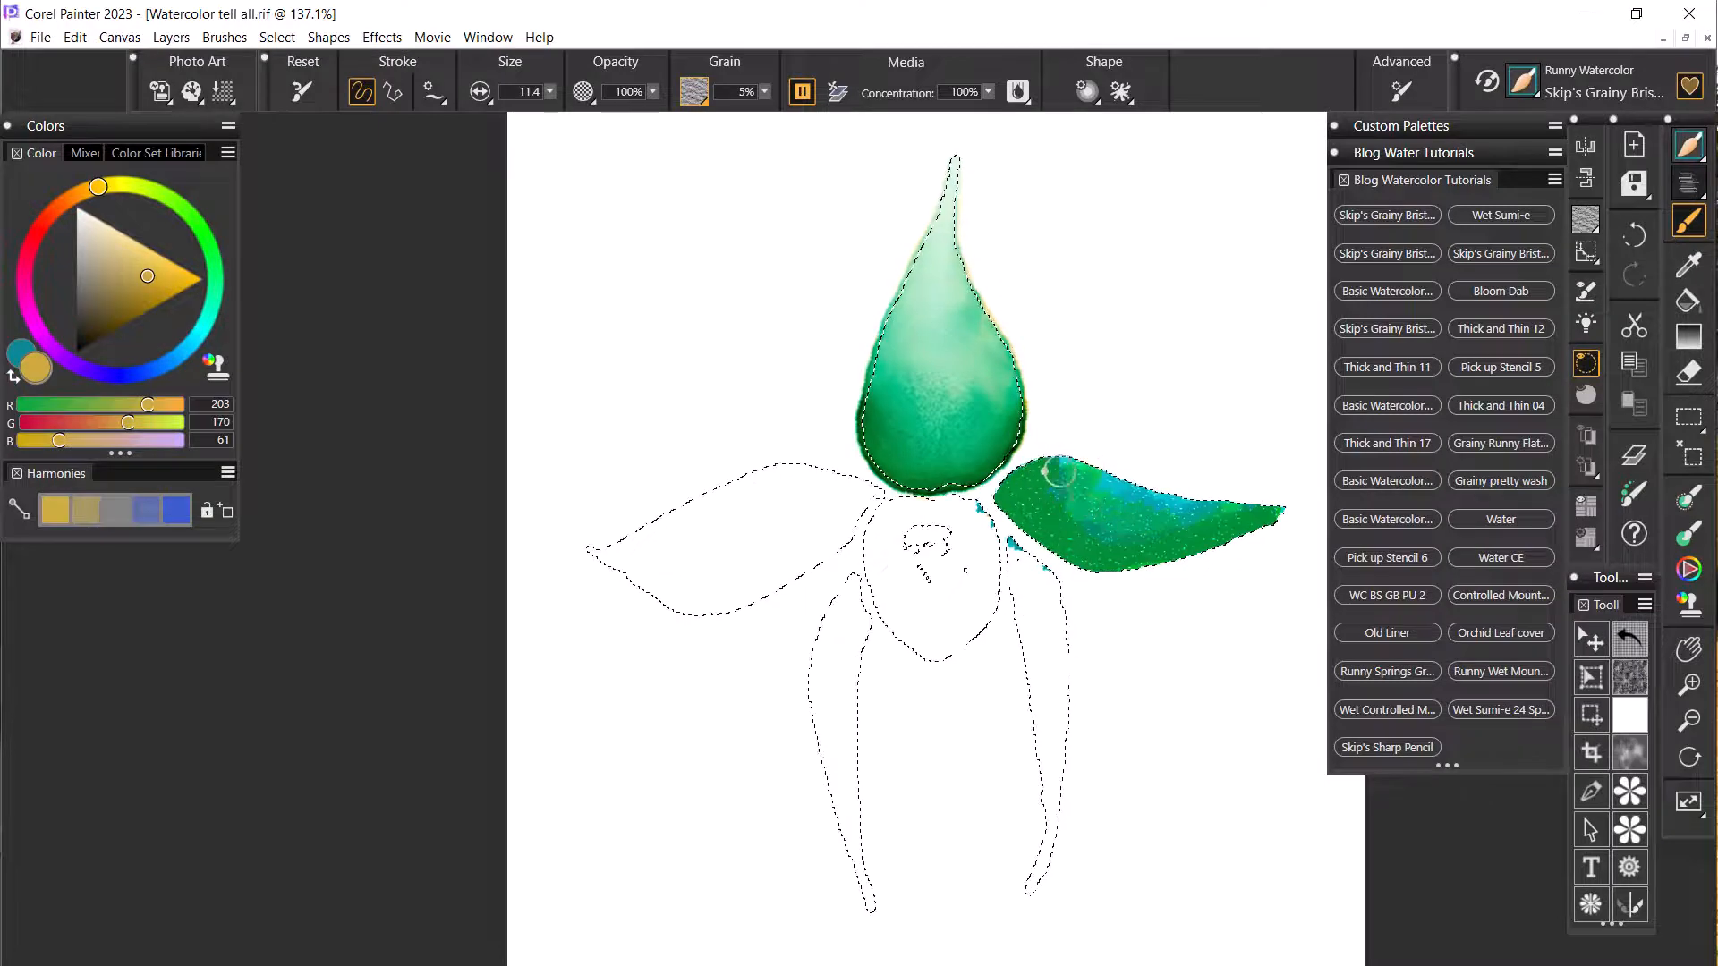
mouse_move(1060, 471)
left_mouse_down()
mouse_move(1125, 474)
mouse_move(1102, 499)
mouse_move(1132, 513)
mouse_move(1231, 511)
mouse_move(1055, 553)
mouse_move(1068, 471)
left_mouse_up()
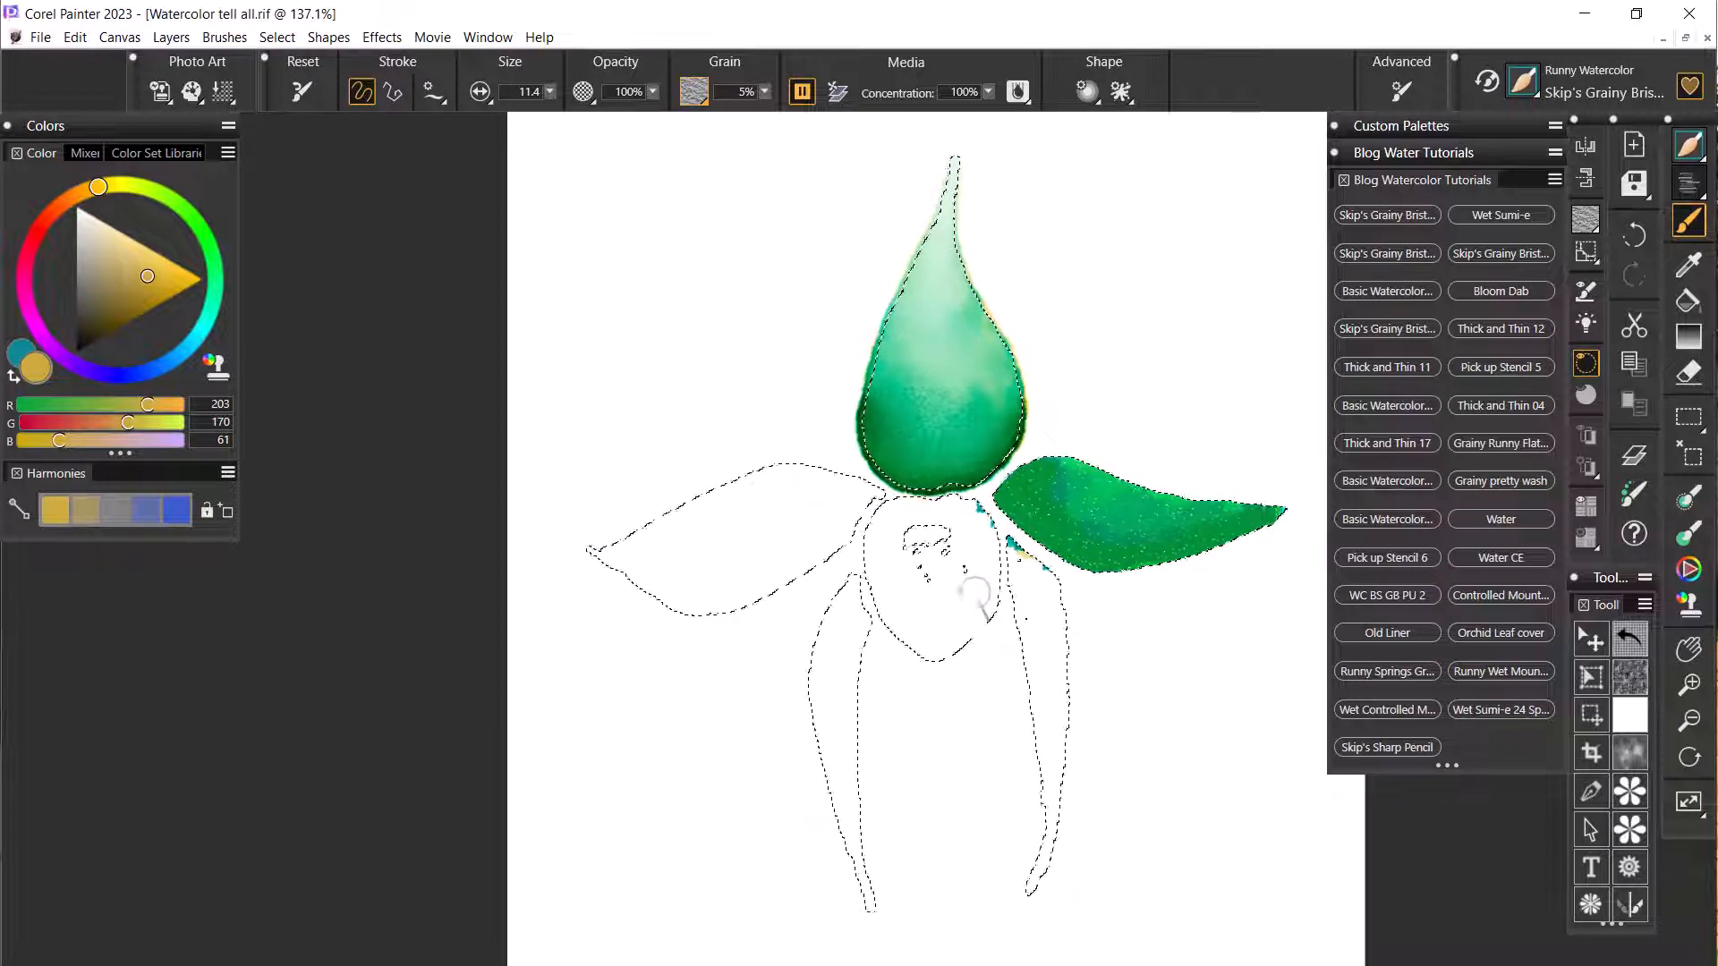
left_click(802, 90)
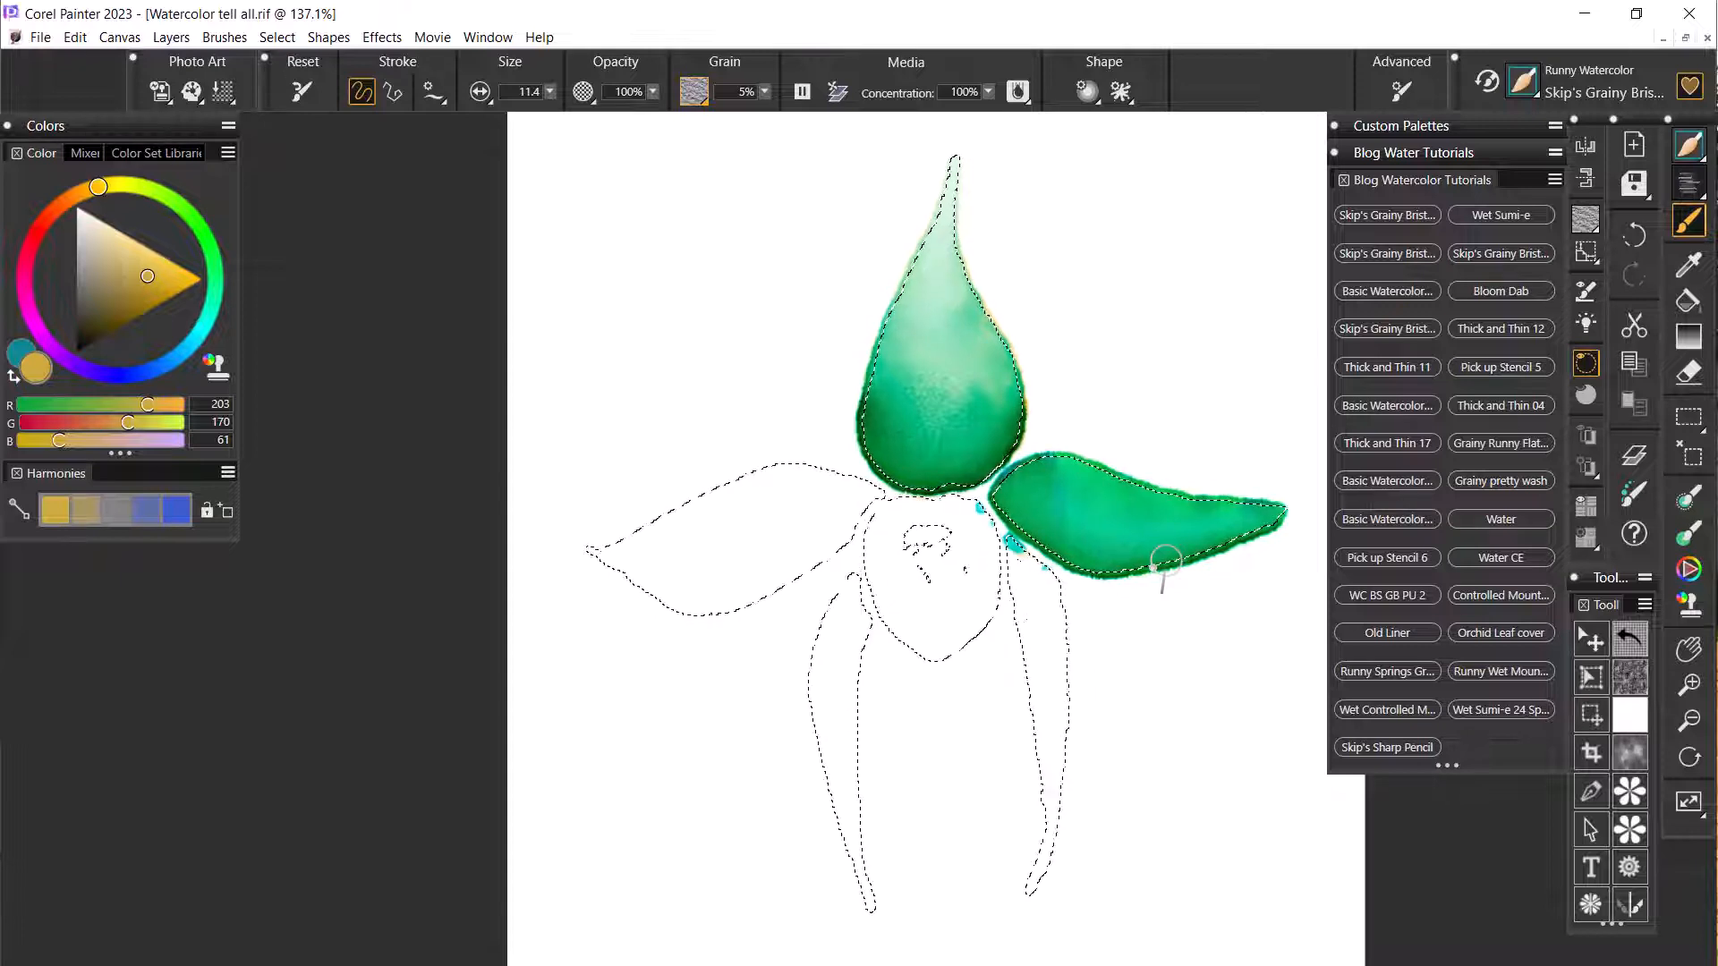
- Undo the ochre glaze and all remaining paint on the right and upper petals
key("ctrl+z")
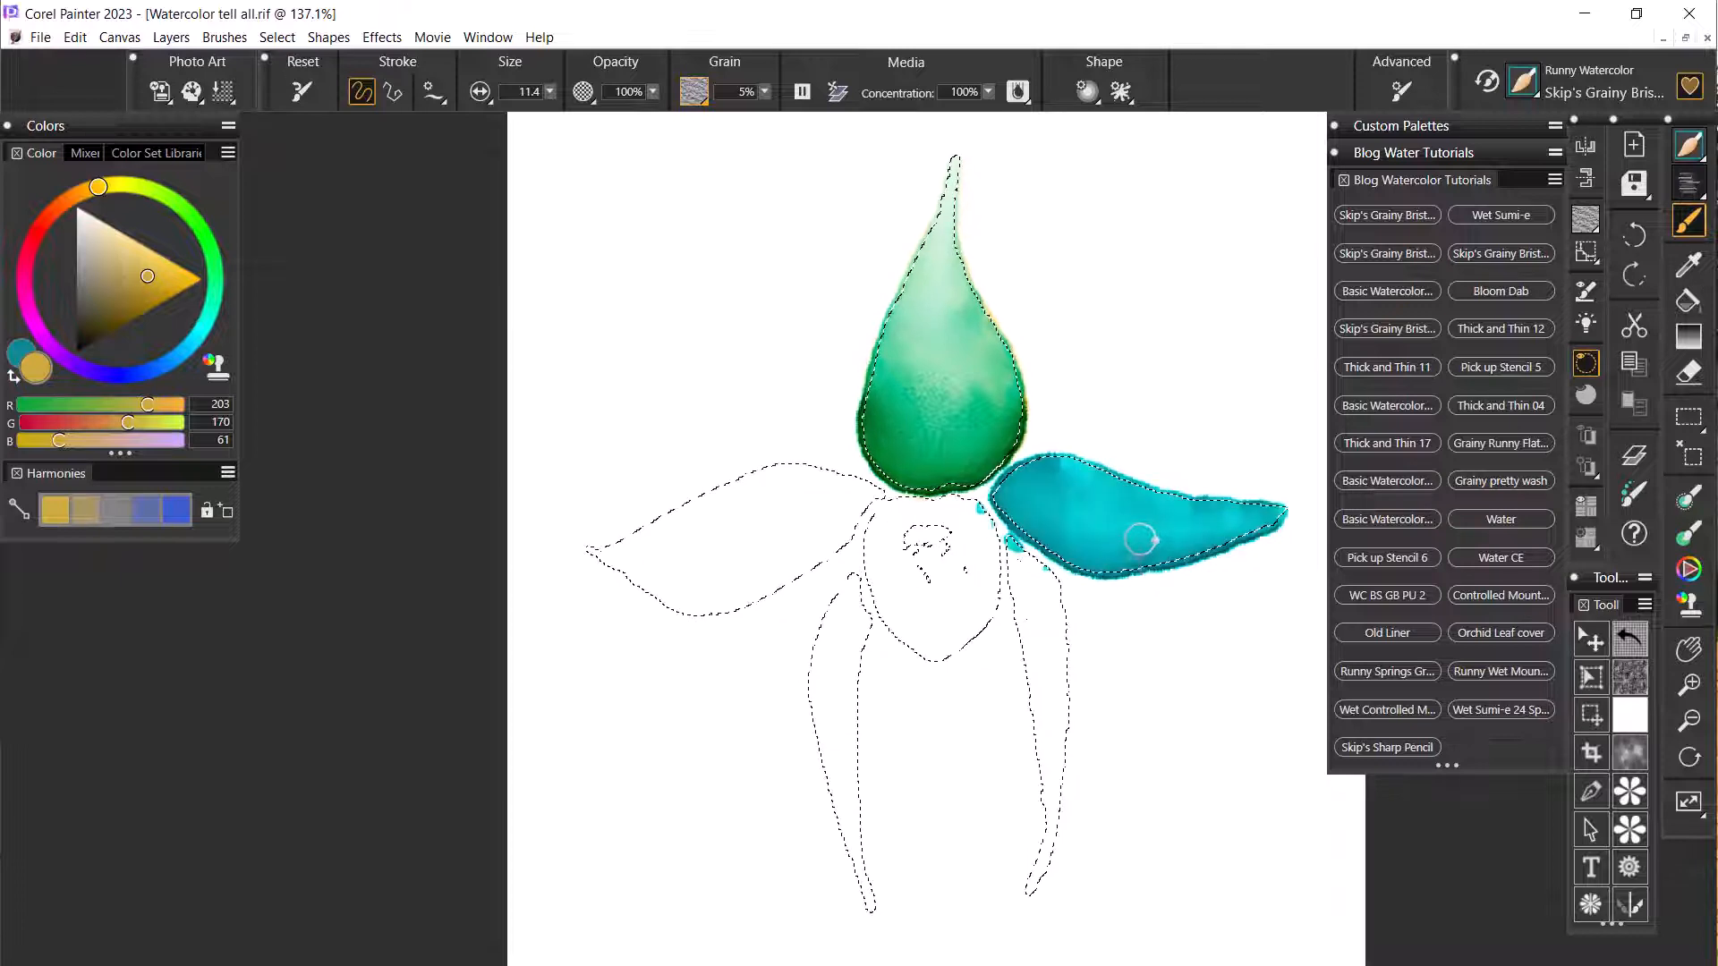
key("ctrl+z")
key("ctrl+z")
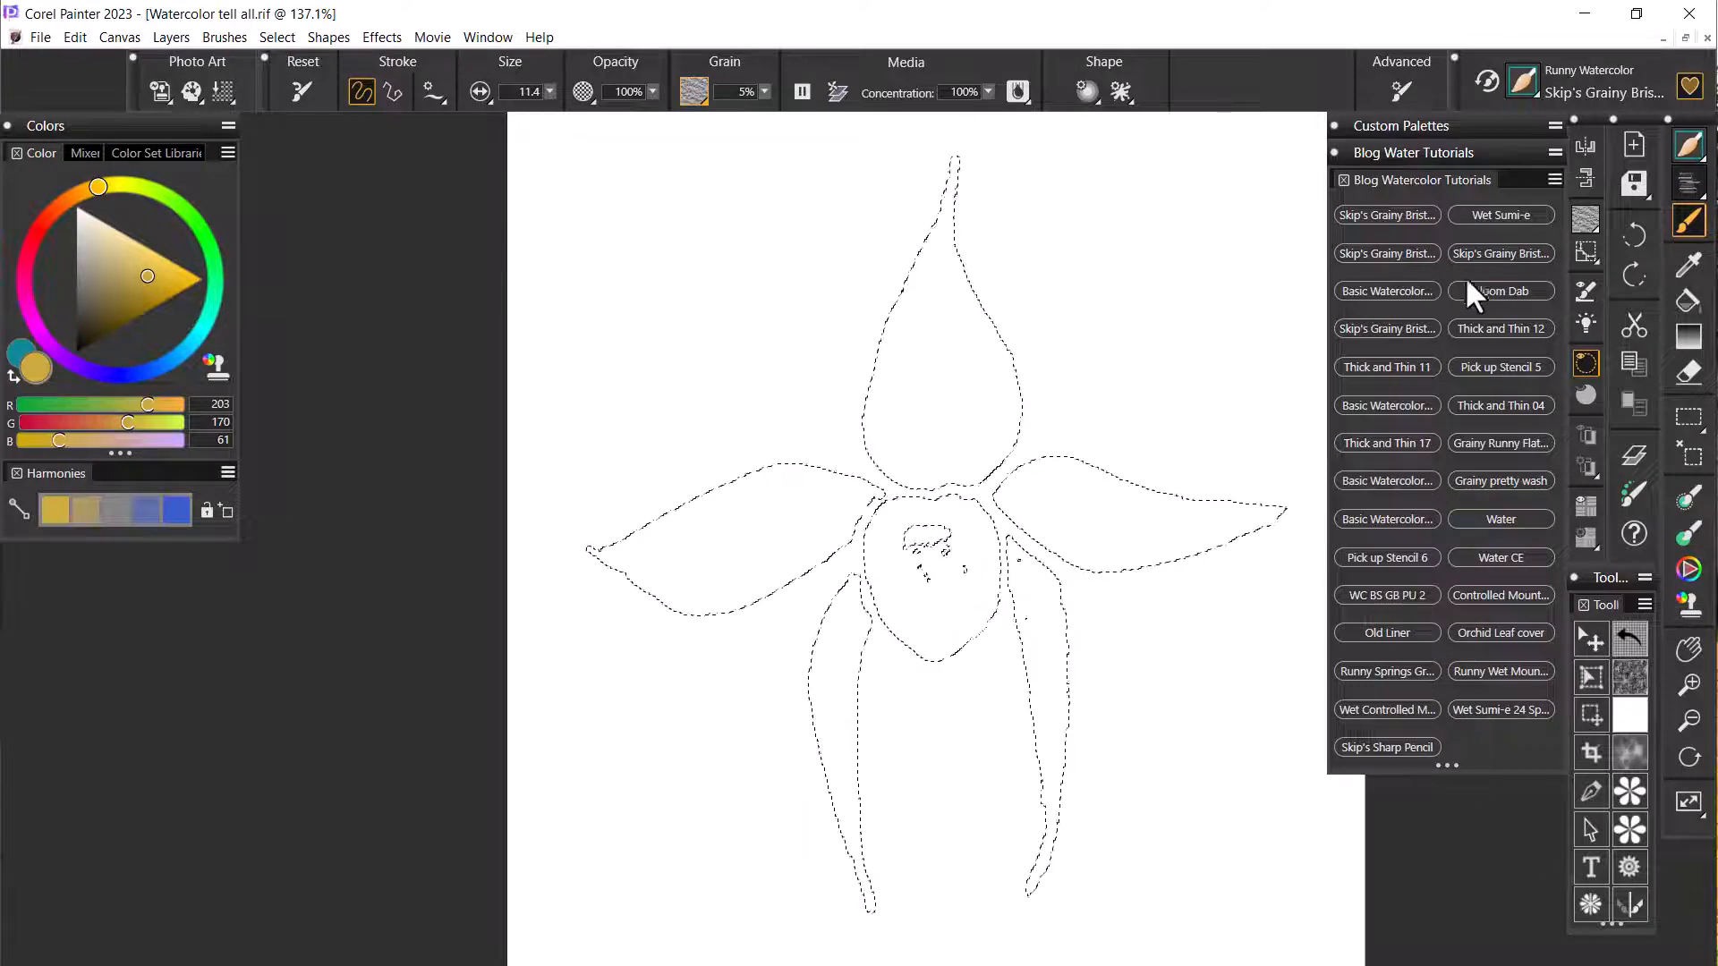
- Fill the upper petal with teal using the Wet Sumi-e variant at size 14.7, and dab the inner corner of the left petal
left_click(1503, 211)
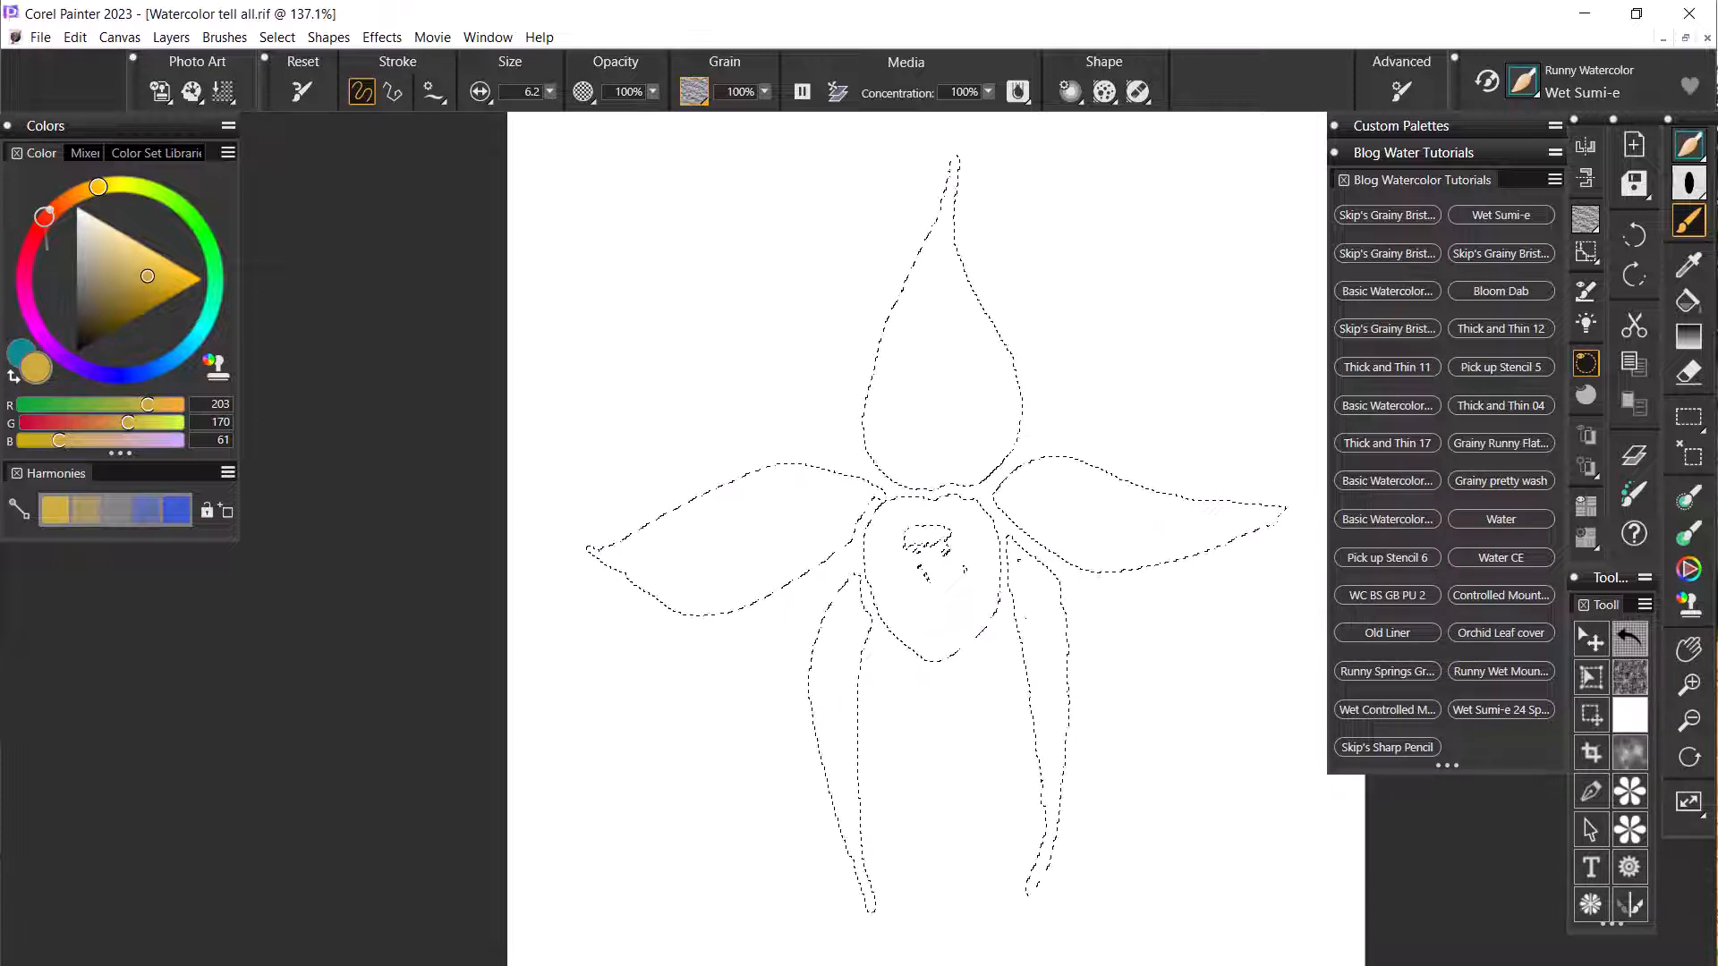
left_click(14, 377)
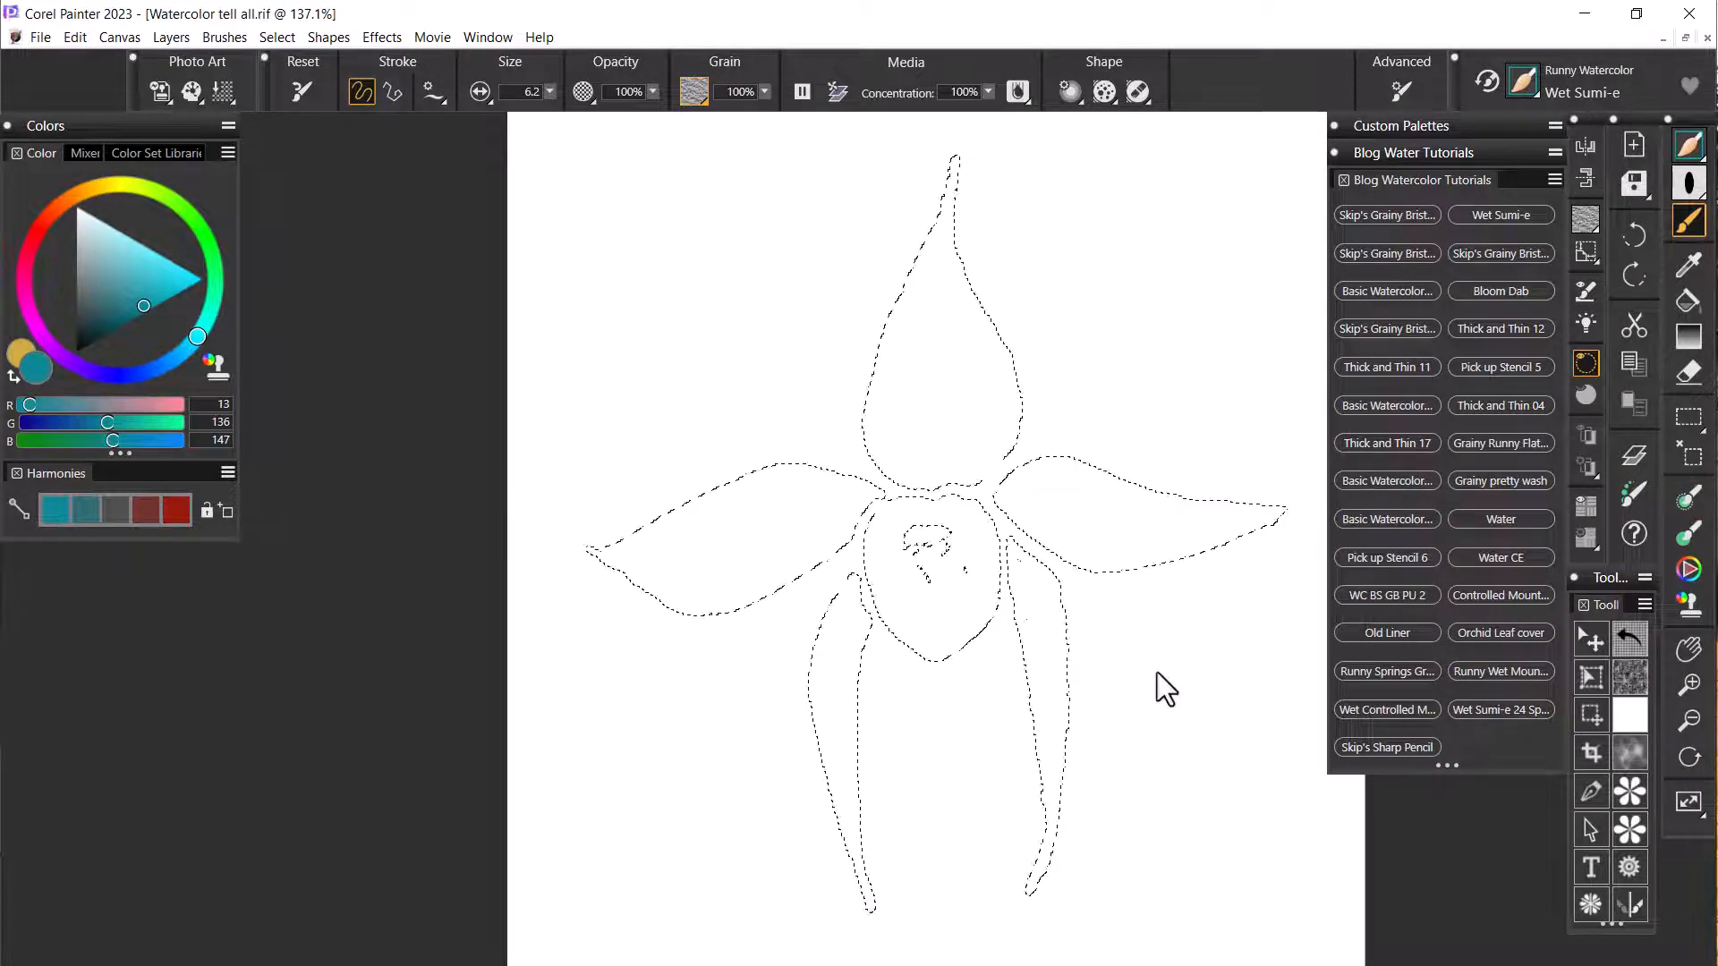
left_click_drag(1151, 675, 1165, 680)
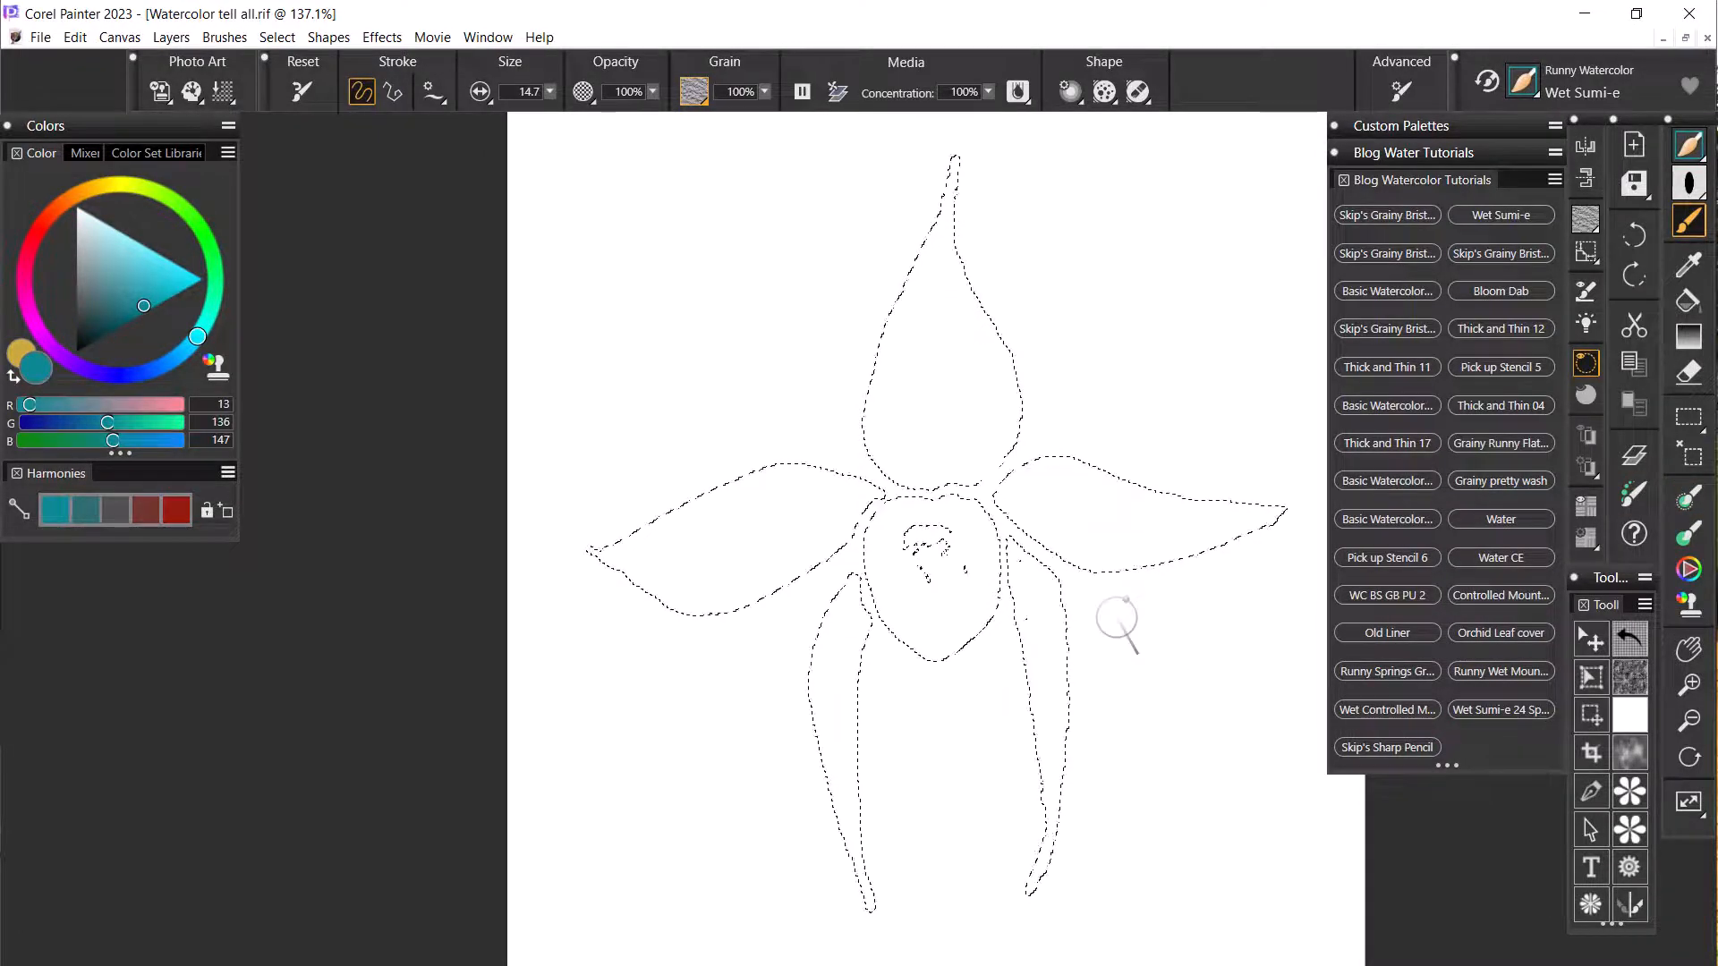
left_click_drag(868, 425, 932, 397)
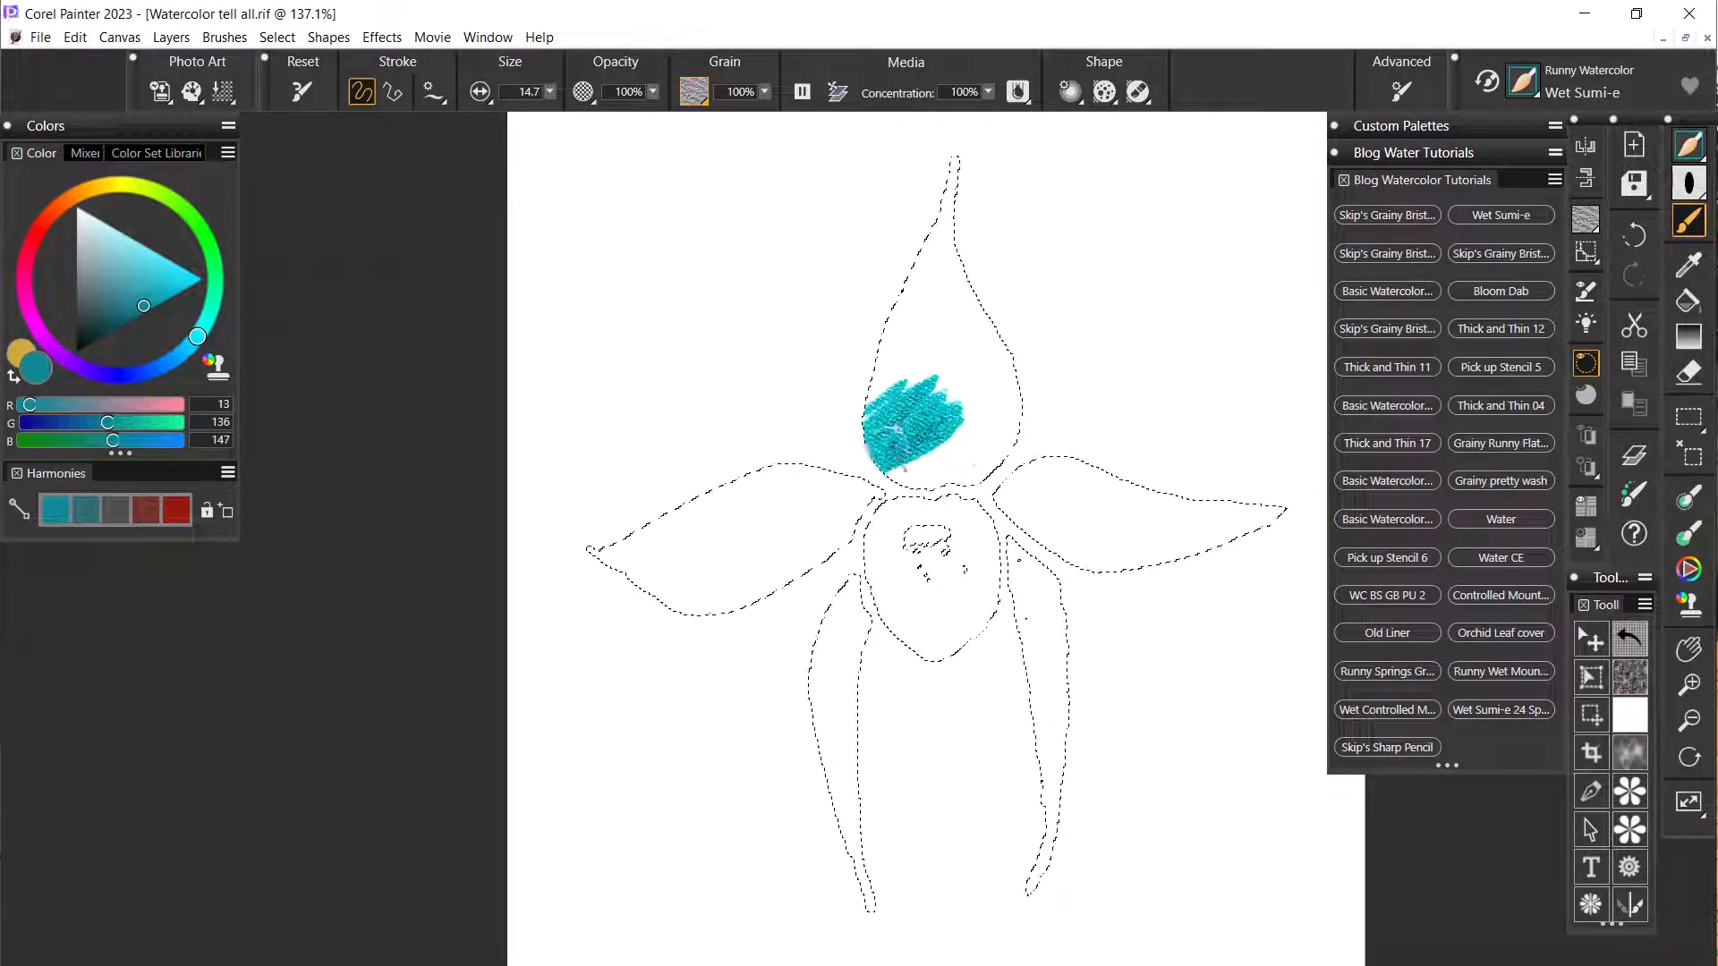
mouse_move(905, 453)
left_mouse_down()
mouse_move(965, 443)
mouse_move(970, 404)
mouse_move(912, 457)
mouse_move(982, 456)
mouse_move(907, 461)
mouse_move(1002, 443)
mouse_move(938, 475)
mouse_move(960, 474)
mouse_move(1002, 425)
mouse_move(969, 437)
mouse_move(961, 420)
mouse_move(1010, 365)
mouse_move(1017, 380)
mouse_move(942, 413)
mouse_move(996, 338)
mouse_move(928, 351)
mouse_move(920, 336)
mouse_move(973, 324)
mouse_move(1014, 345)
mouse_move(996, 308)
mouse_move(898, 336)
mouse_move(965, 296)
mouse_move(875, 345)
mouse_move(937, 295)
mouse_move(982, 300)
mouse_move(942, 277)
mouse_move(965, 268)
mouse_move(938, 266)
mouse_move(951, 186)
left_mouse_up()
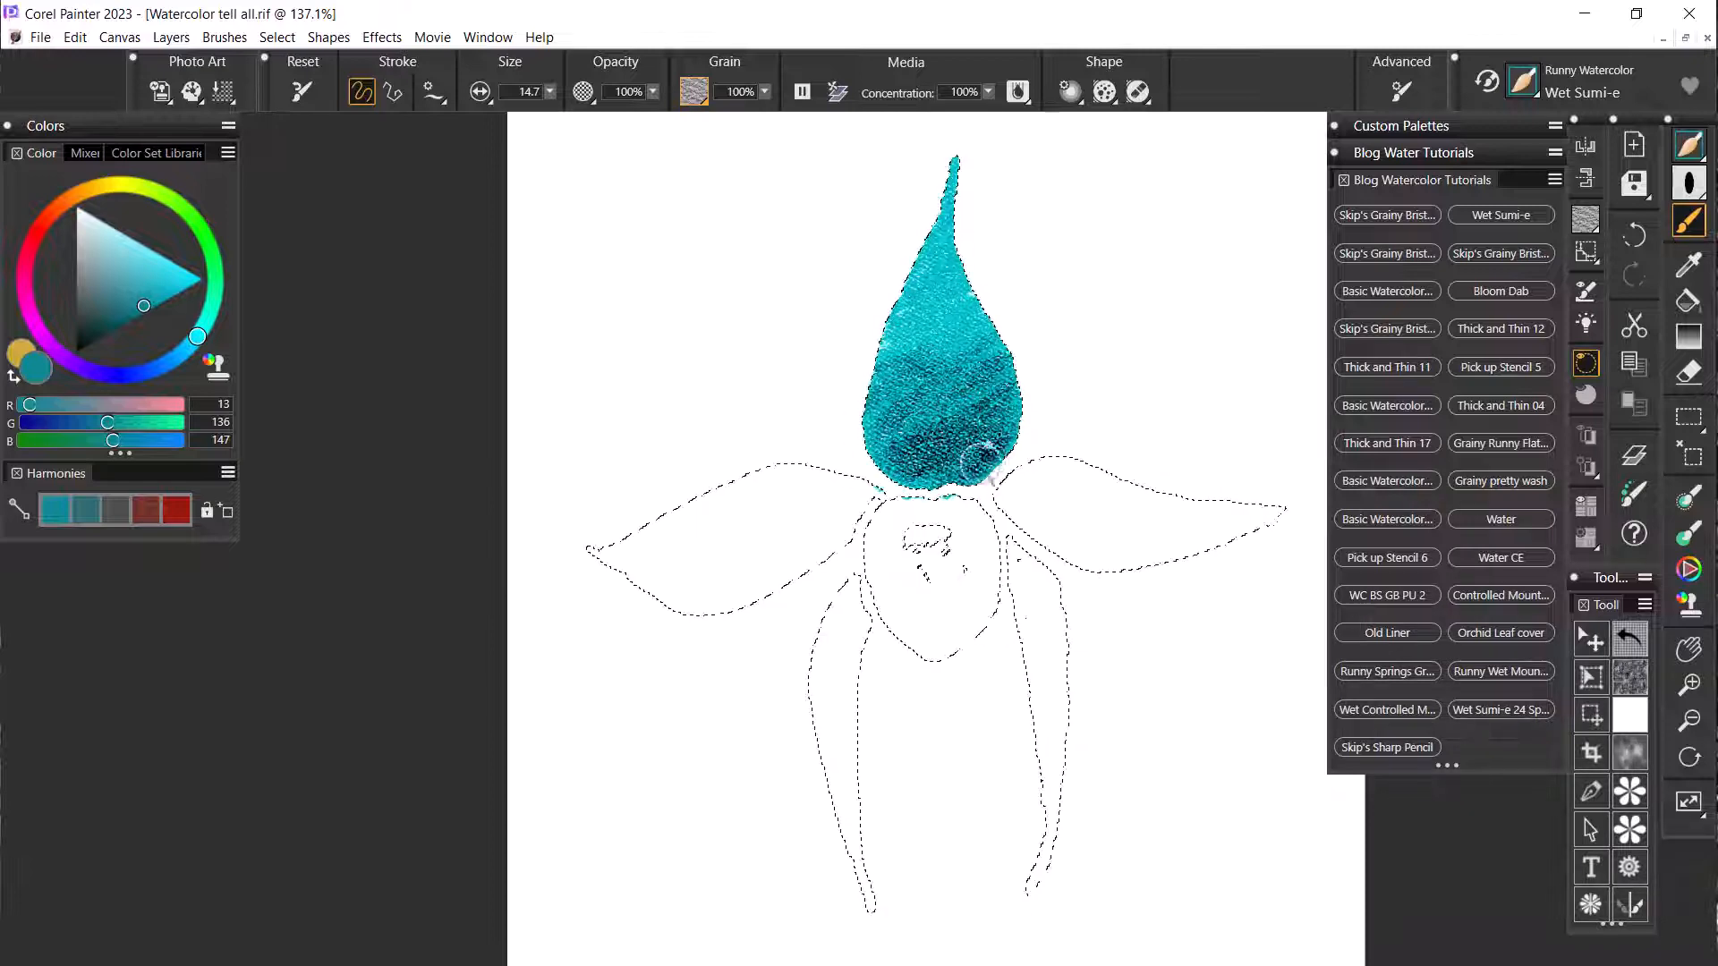
left_click_drag(851, 485, 878, 494)
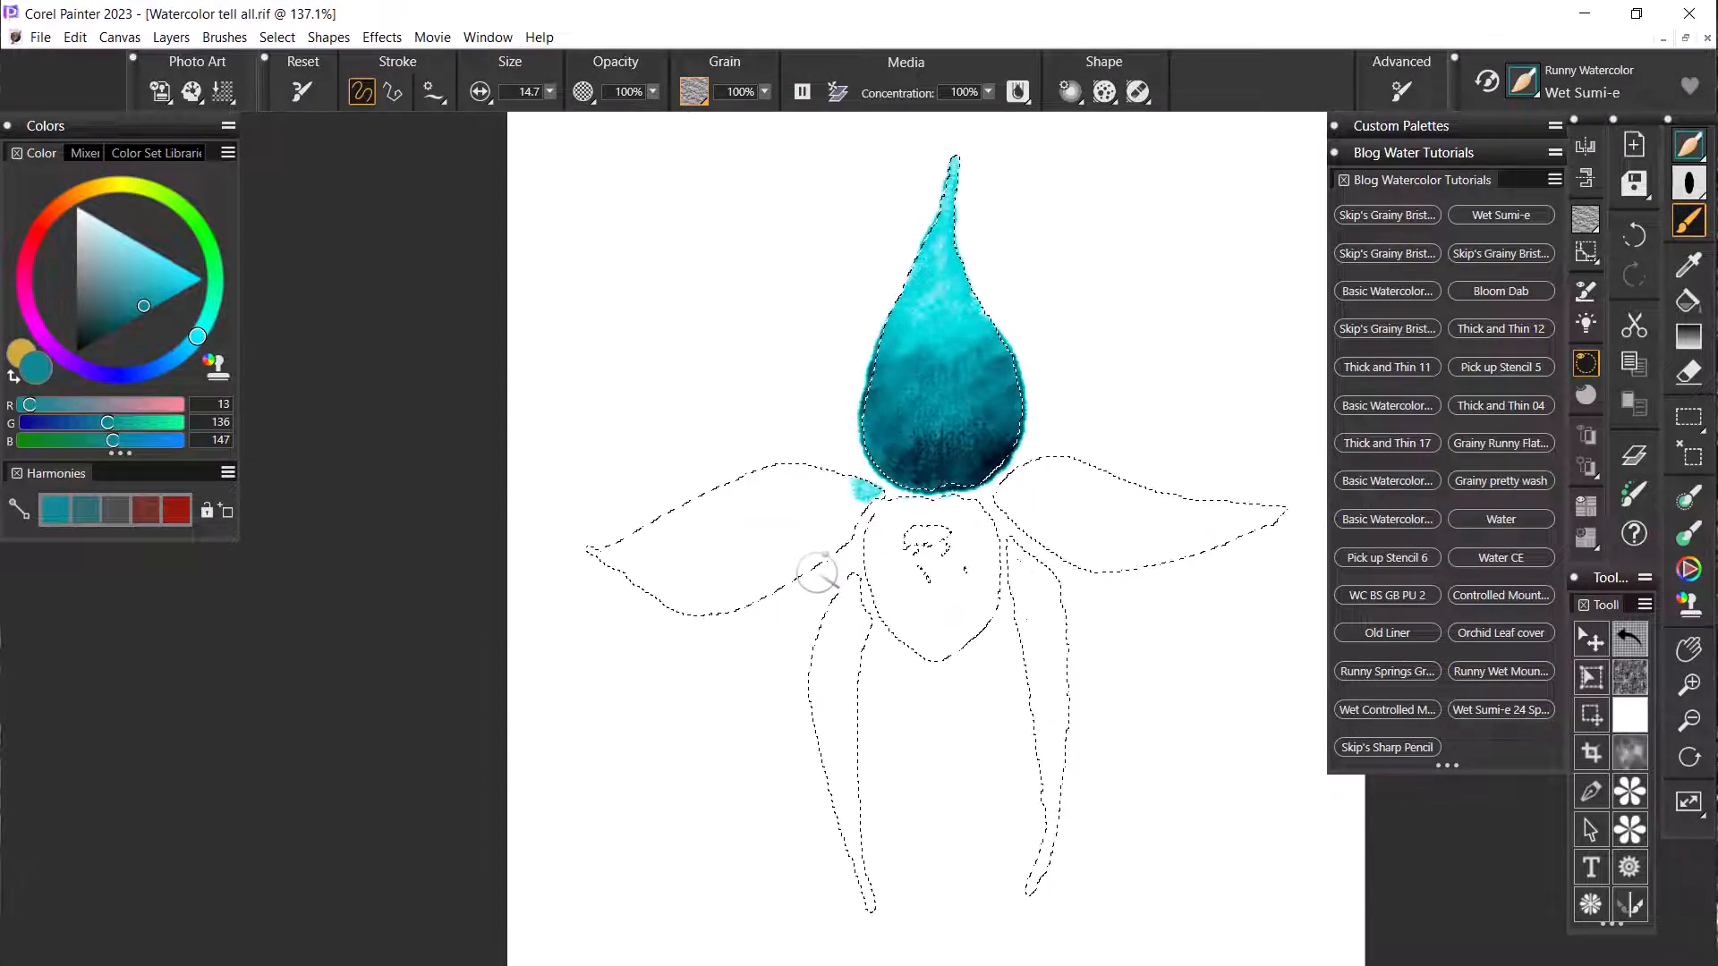
- Swap the main color to ochre and glaze it over the teal upper petal with Wet Sumi-e from base to tip
left_click(30, 364)
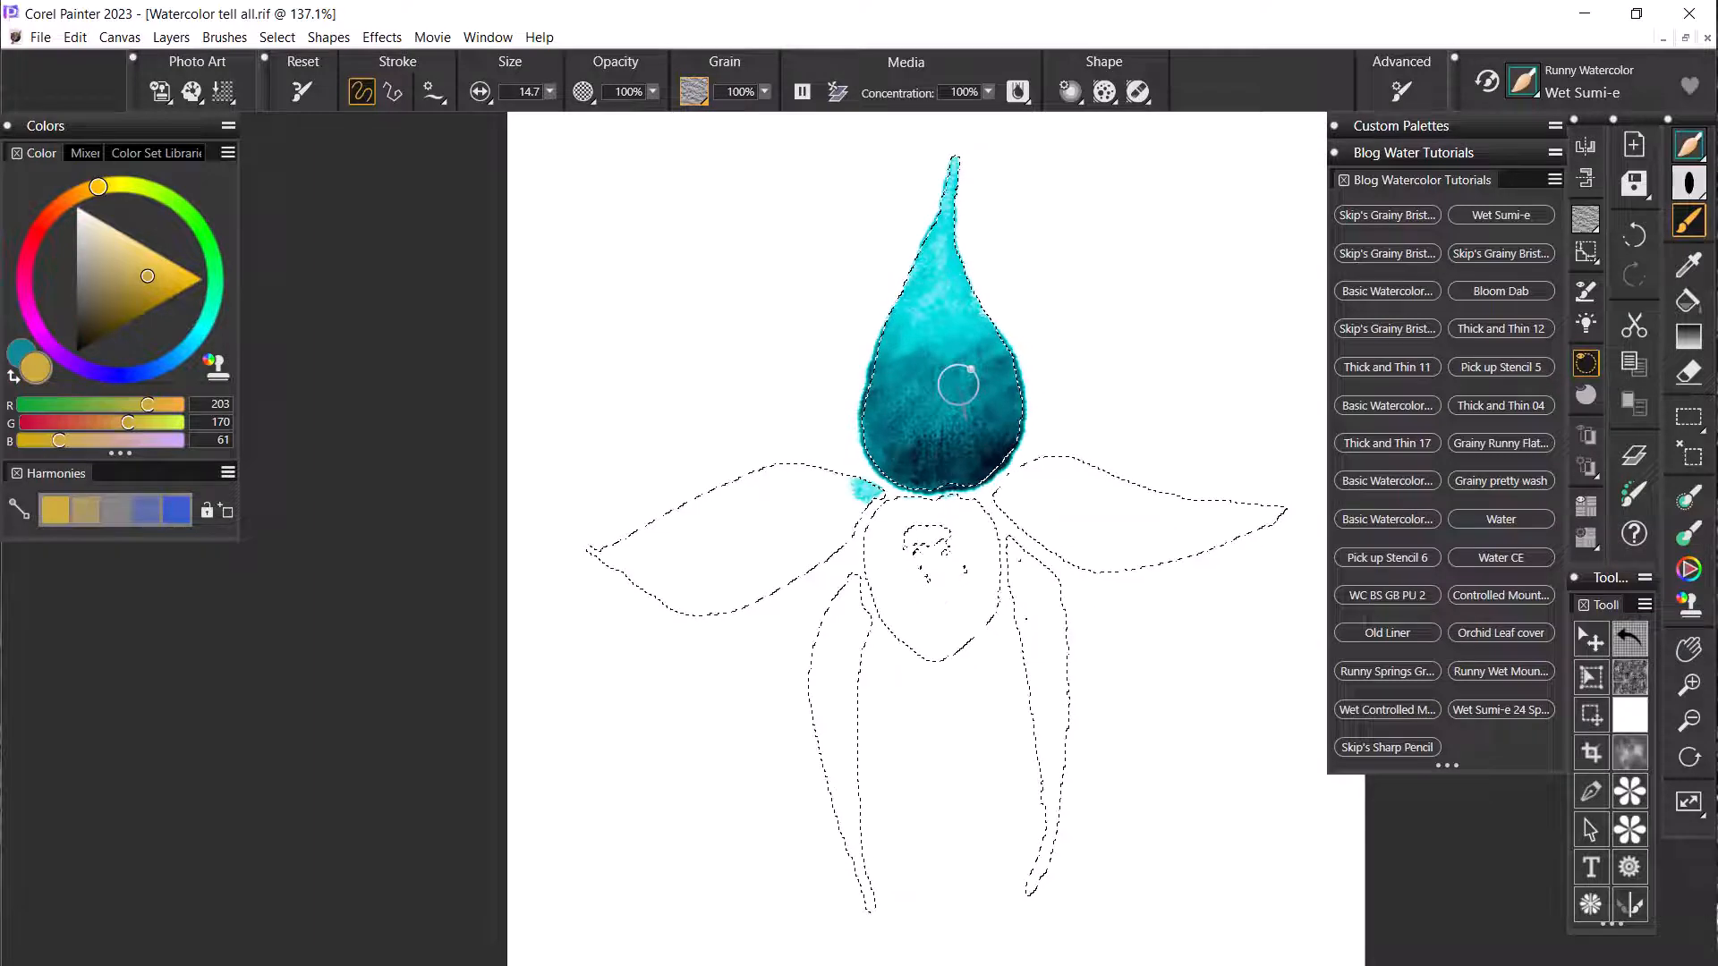
mouse_move(936, 456)
left_mouse_down()
mouse_move(869, 408)
mouse_move(892, 421)
mouse_move(898, 467)
mouse_move(975, 438)
mouse_move(978, 469)
mouse_move(1011, 423)
mouse_move(961, 475)
mouse_move(944, 445)
mouse_move(876, 451)
mouse_move(869, 427)
mouse_move(917, 454)
mouse_move(980, 446)
mouse_move(1010, 400)
mouse_move(934, 432)
mouse_move(902, 395)
mouse_move(852, 406)
mouse_move(860, 422)
mouse_move(947, 389)
mouse_move(971, 404)
mouse_move(1001, 383)
mouse_move(955, 394)
mouse_move(994, 355)
left_mouse_up()
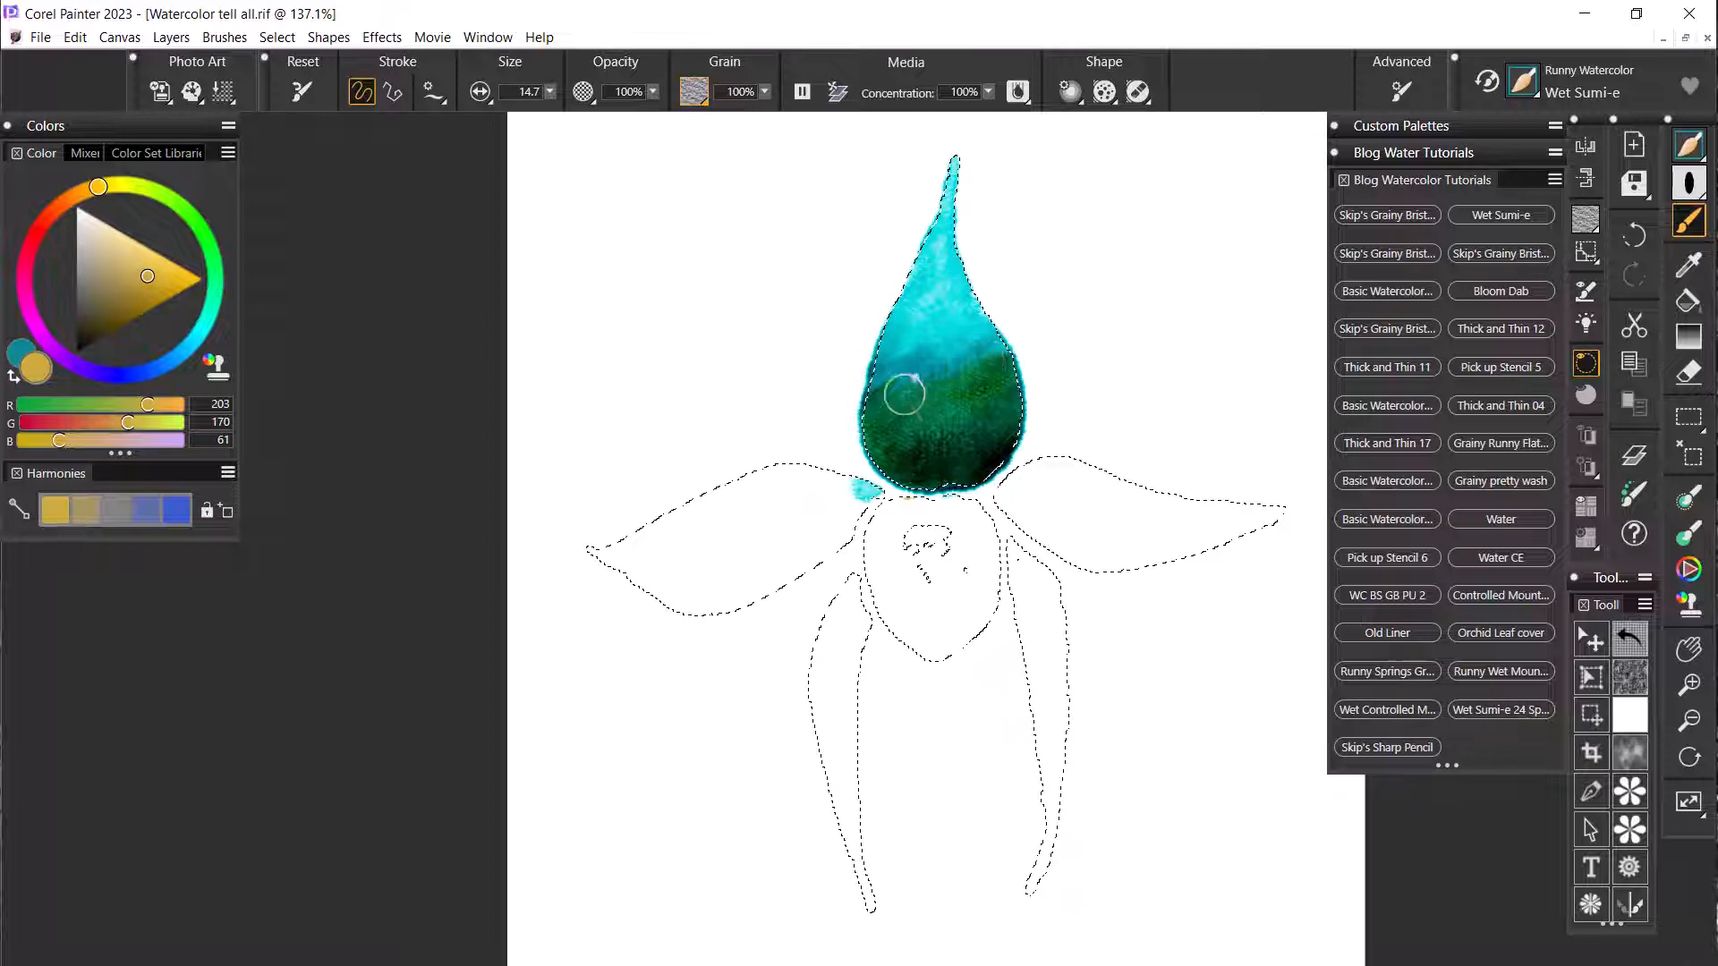
mouse_move(905, 395)
left_mouse_down()
mouse_move(889, 351)
mouse_move(899, 387)
mouse_move(989, 349)
mouse_move(957, 351)
mouse_move(979, 330)
mouse_move(920, 330)
mouse_move(871, 351)
mouse_move(896, 302)
mouse_move(929, 325)
mouse_move(943, 373)
mouse_move(964, 350)
mouse_move(992, 379)
mouse_move(965, 291)
mouse_move(962, 318)
mouse_move(967, 278)
mouse_move(900, 269)
mouse_move(919, 278)
mouse_move(949, 233)
mouse_move(954, 273)
left_mouse_up()
left_click_drag(946, 178, 921, 254)
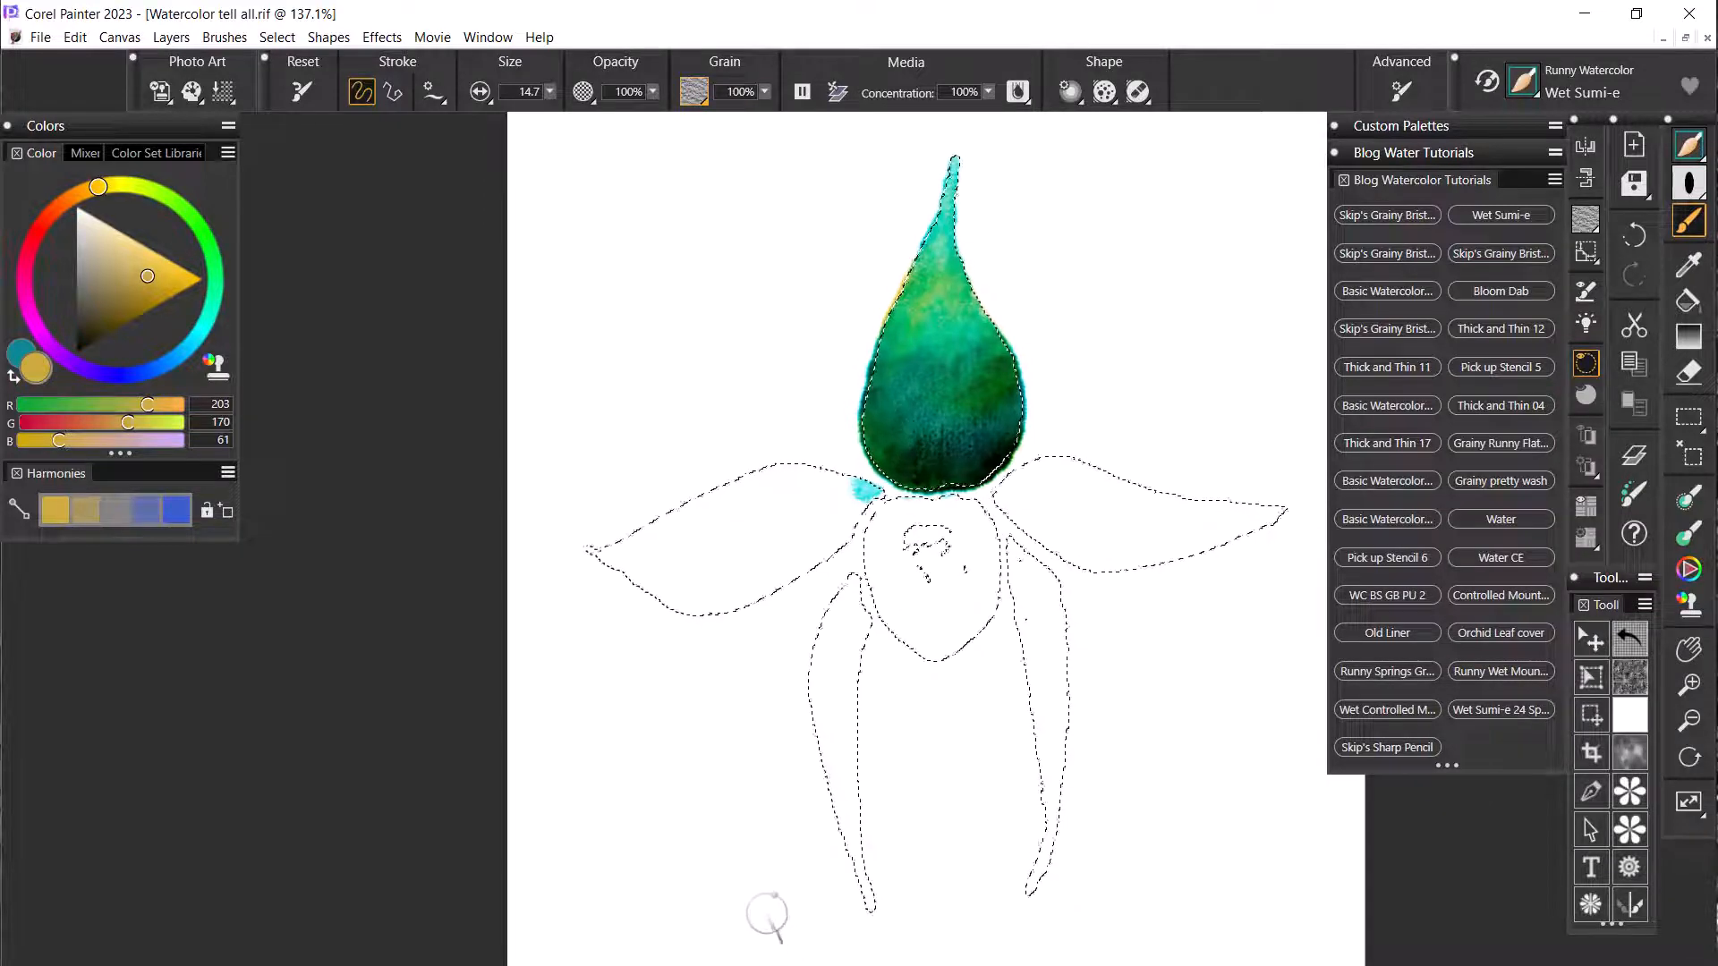
- Pause the watercolor diffusion, swap the main color to teal, and fill the right petal with overlapping Wet Sumi-e strokes
left_click(795, 90)
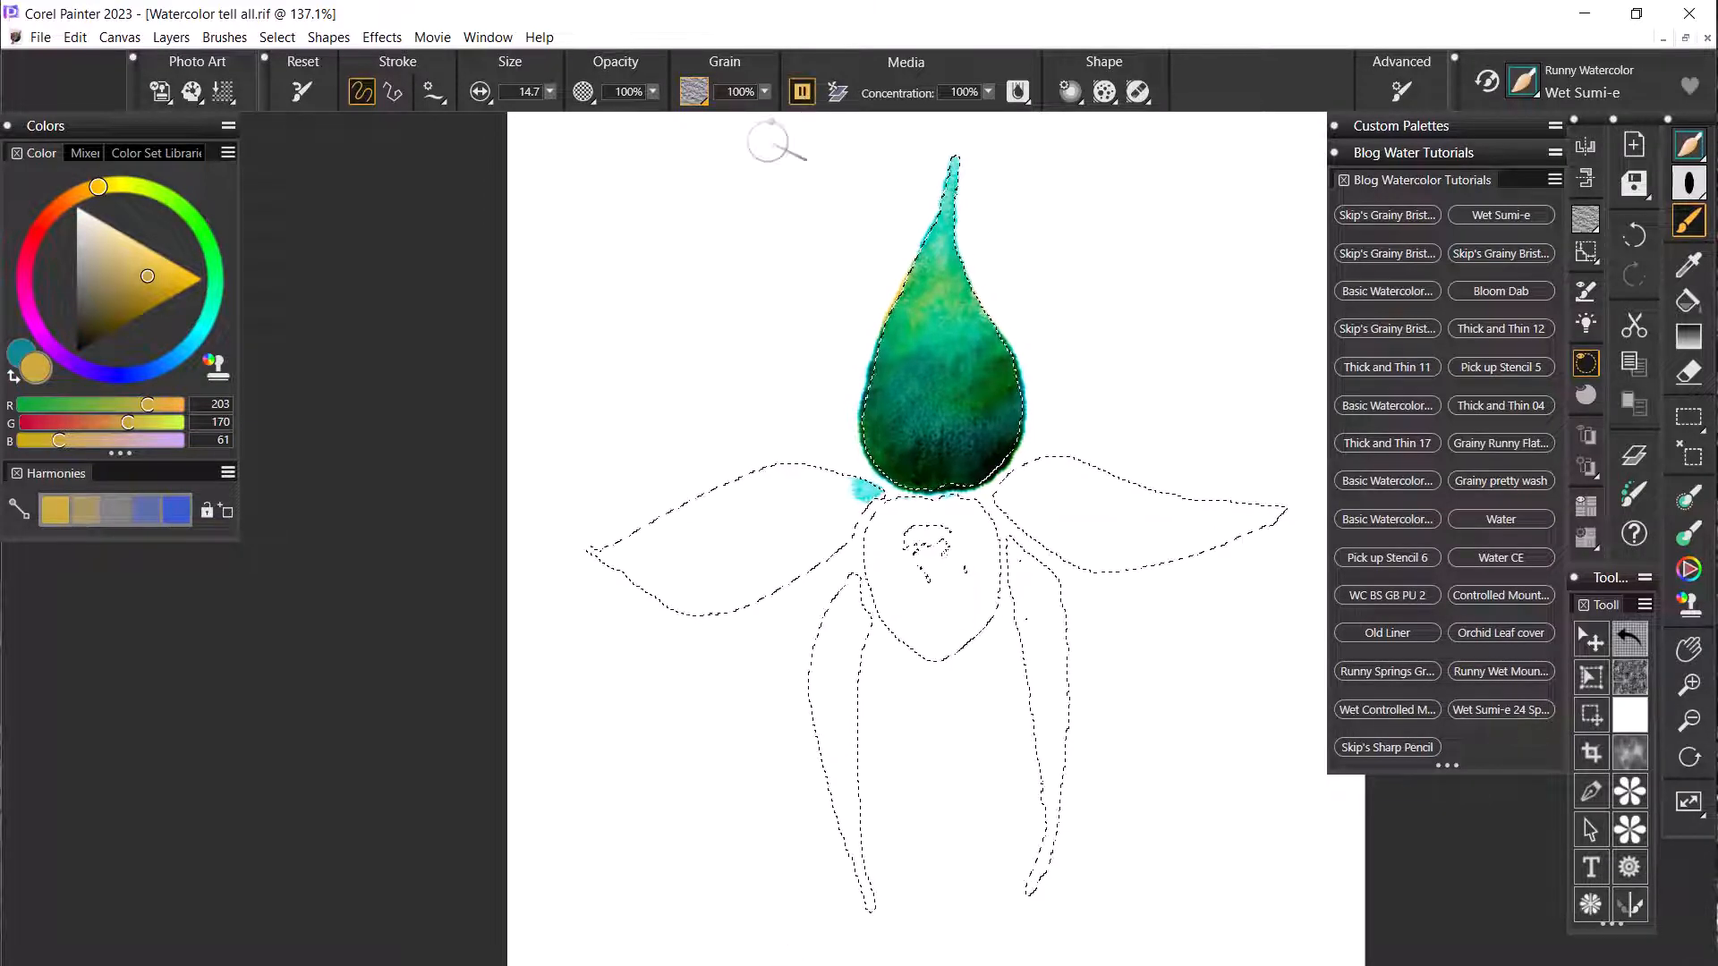
left_click(15, 377)
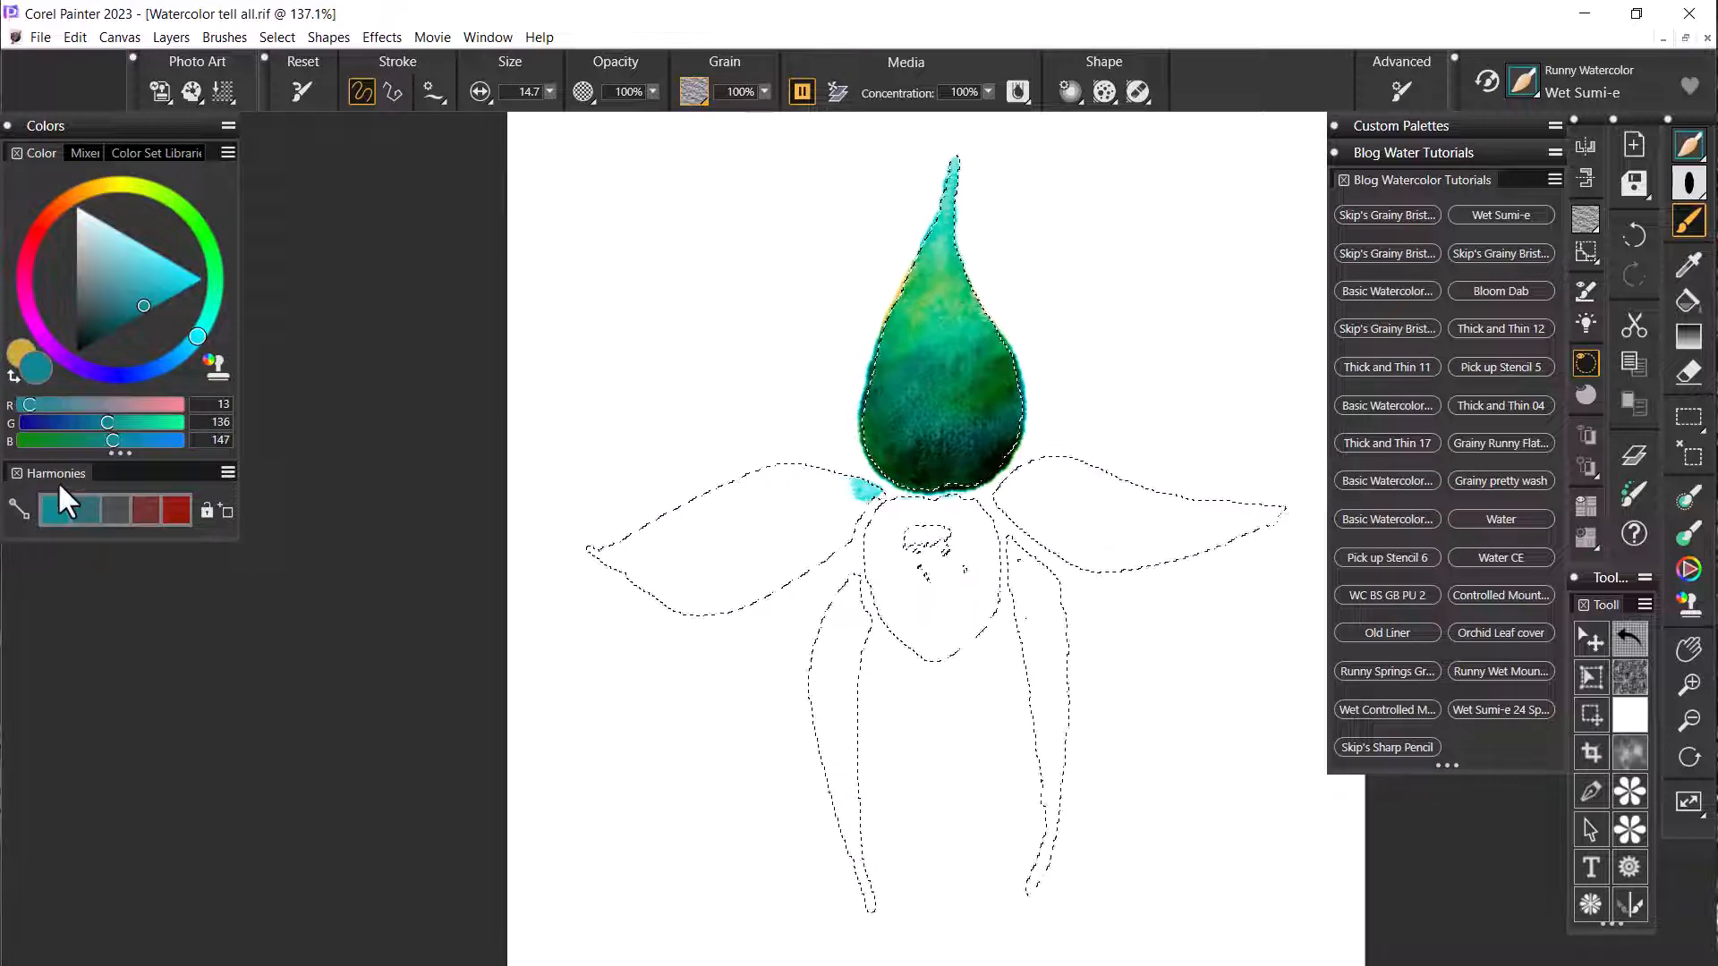
mouse_move(1035, 483)
left_mouse_down()
mouse_move(993, 482)
mouse_move(1056, 497)
mouse_move(1075, 529)
mouse_move(1047, 527)
mouse_move(1166, 562)
mouse_move(1111, 564)
mouse_move(1219, 546)
mouse_move(1246, 529)
mouse_move(1141, 538)
mouse_move(1223, 543)
mouse_move(1275, 506)
mouse_move(1110, 537)
left_mouse_up()
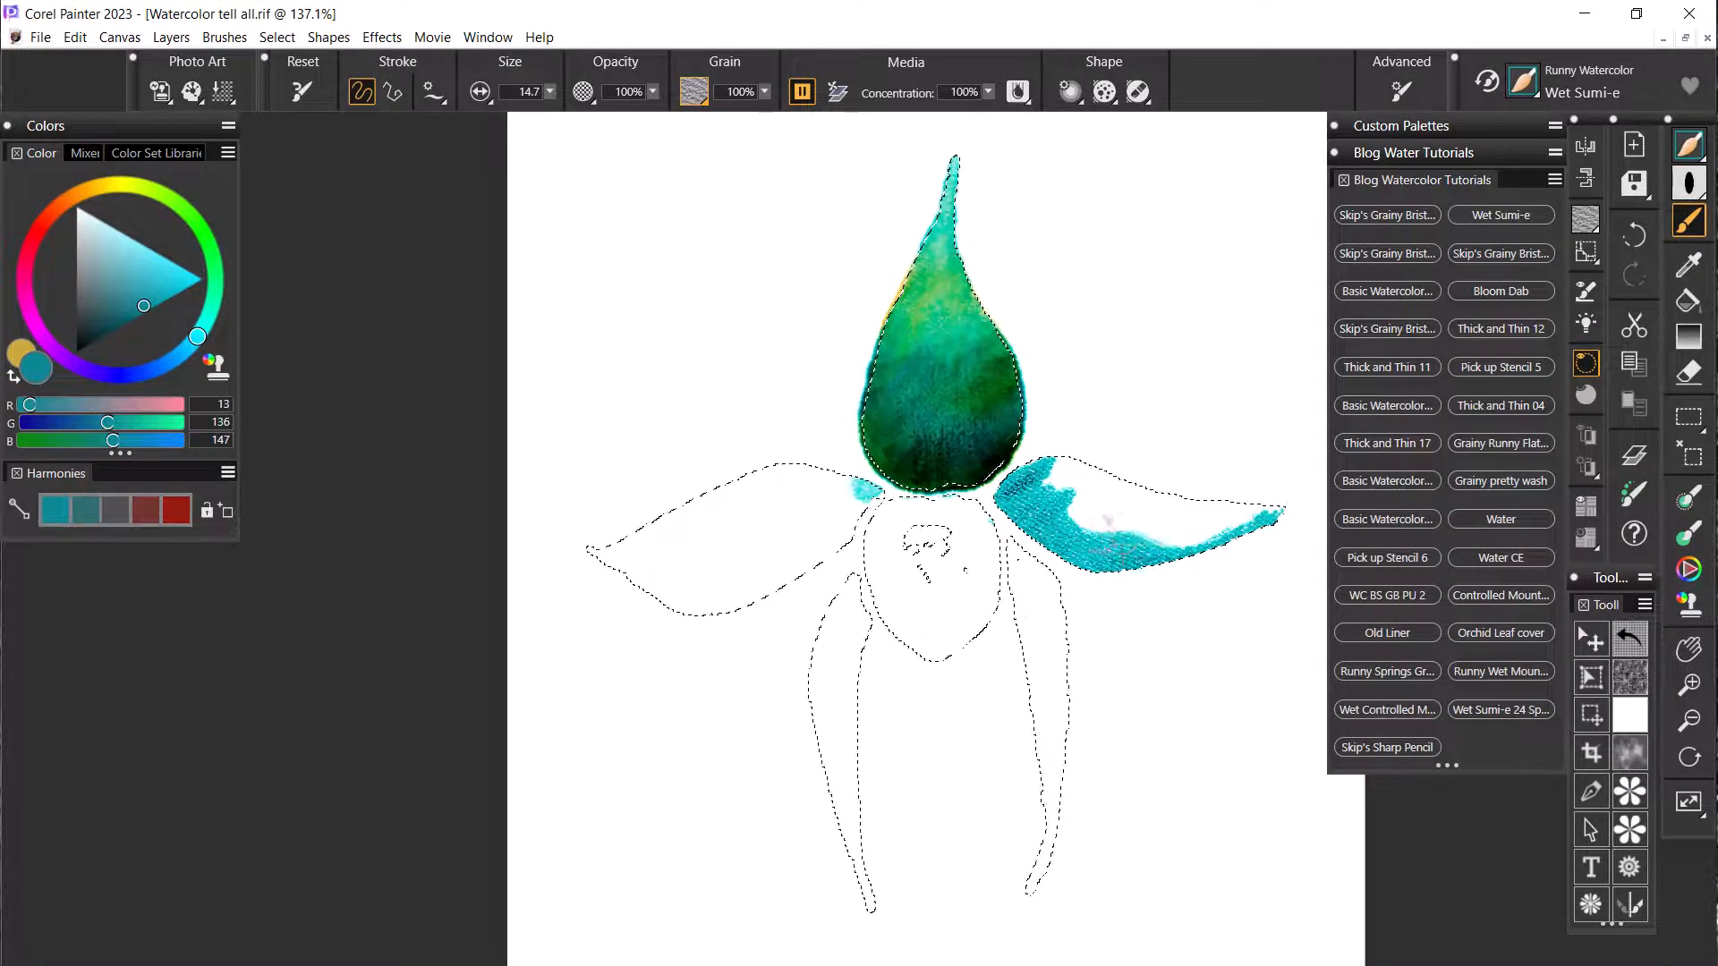
mouse_move(1076, 472)
left_mouse_down()
mouse_move(1063, 462)
mouse_move(1105, 469)
left_mouse_up()
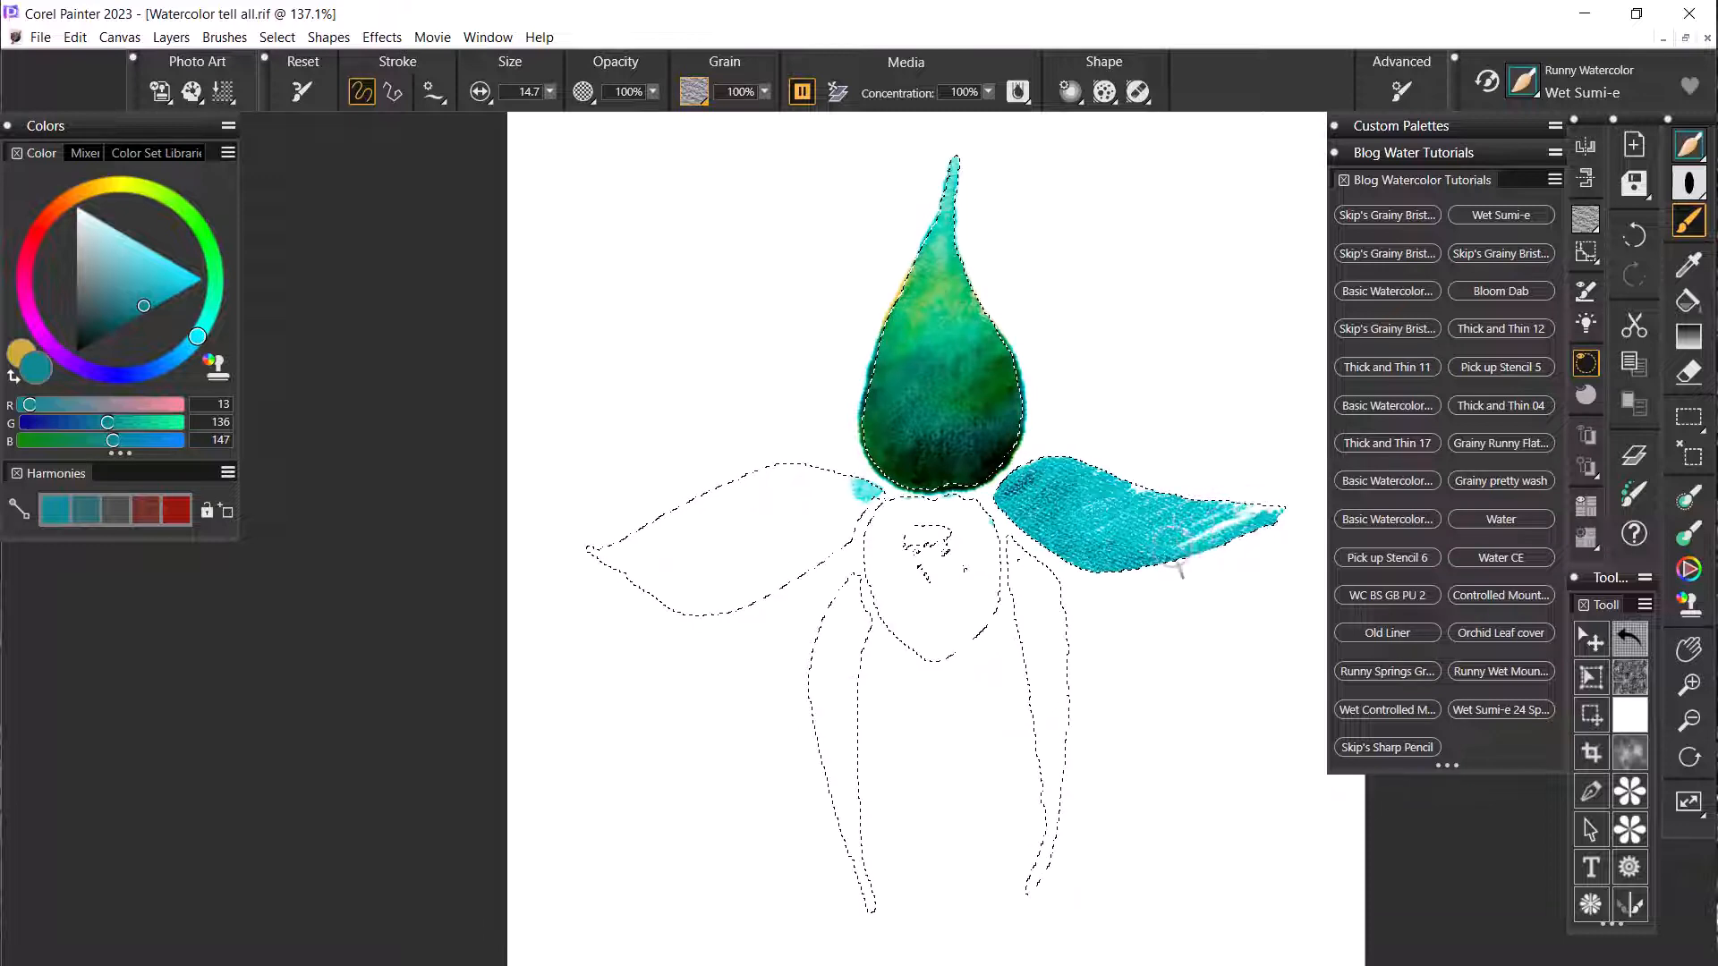
mouse_move(1252, 539)
left_mouse_down()
mouse_move(1273, 507)
mouse_move(1168, 477)
left_mouse_up()
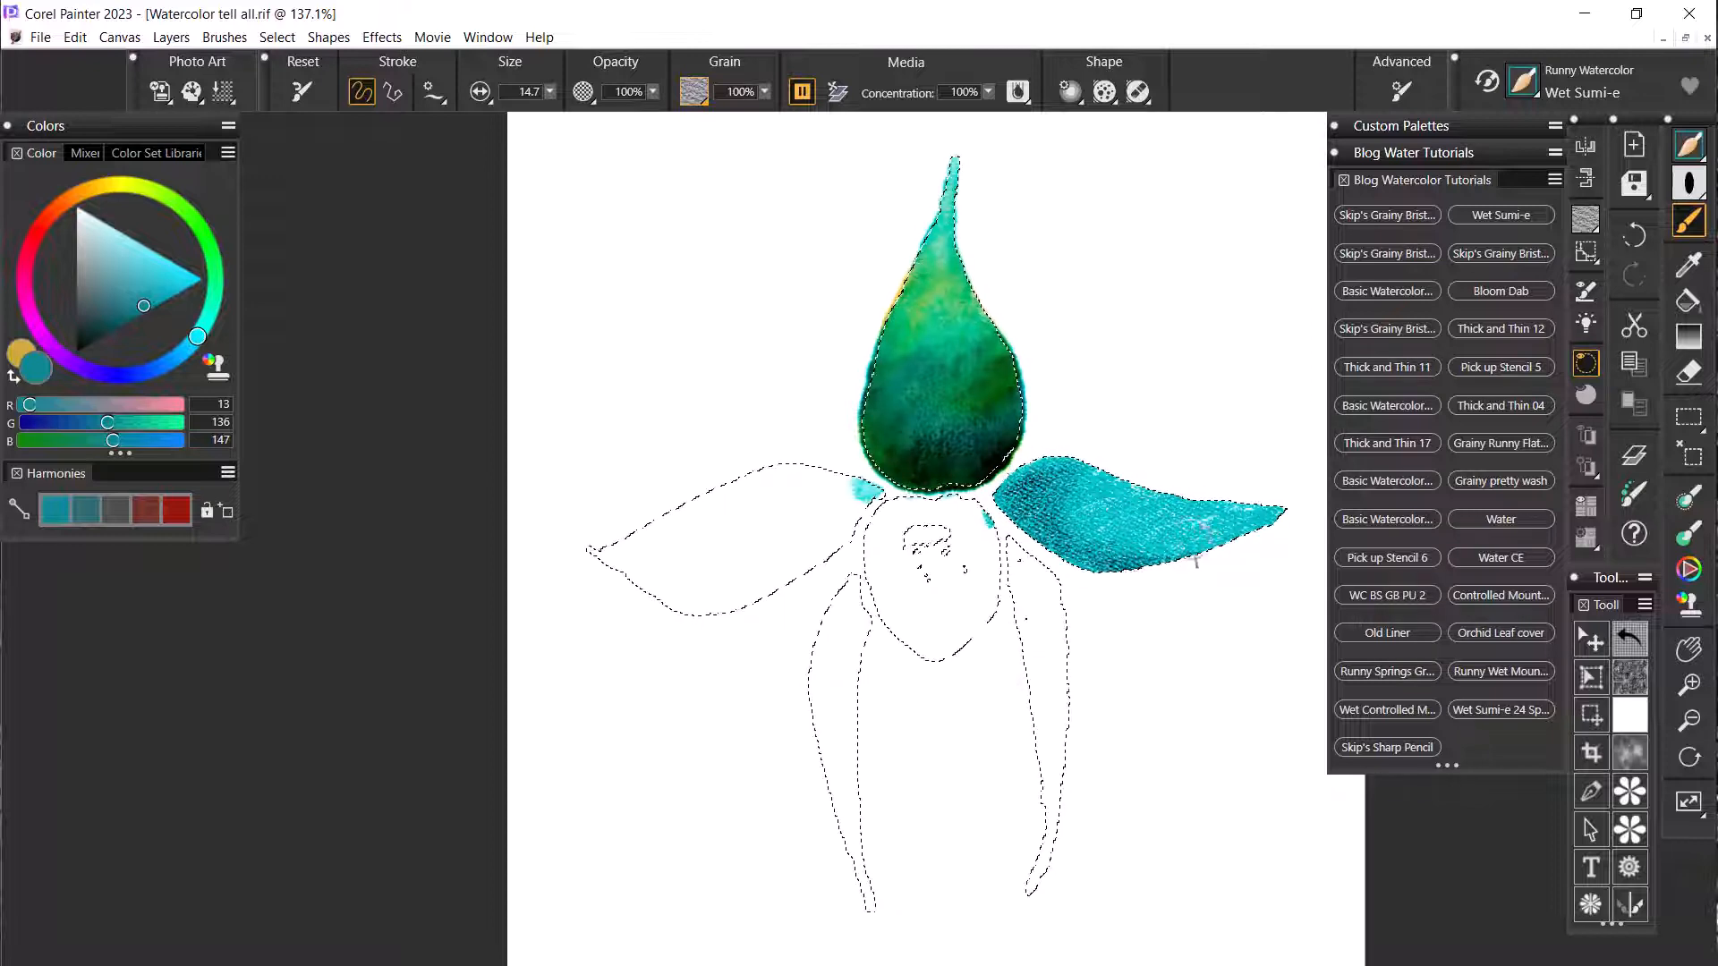
mouse_move(1187, 537)
left_mouse_down()
mouse_move(1066, 513)
mouse_move(1073, 527)
mouse_move(1052, 502)
mouse_move(1064, 532)
mouse_move(1039, 481)
left_mouse_up()
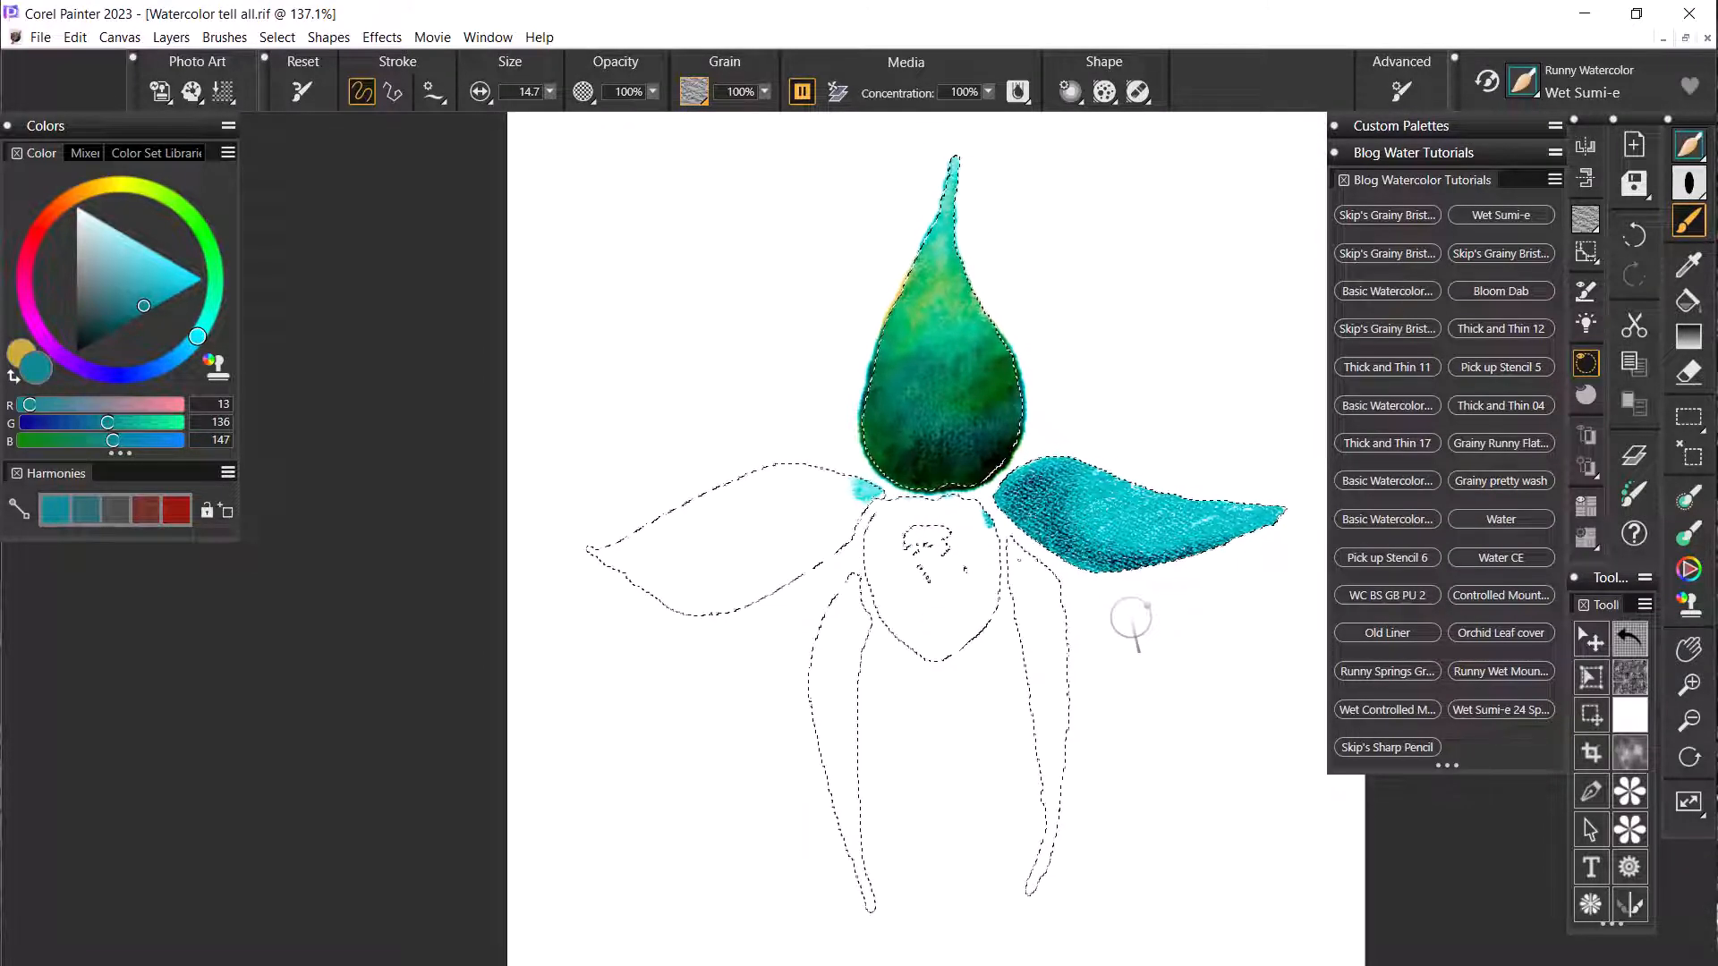
- Swap the main color to ochre, glaze it over the teal right petal with Wet Sumi-e, and resume the diffusion
left_click(14, 376)
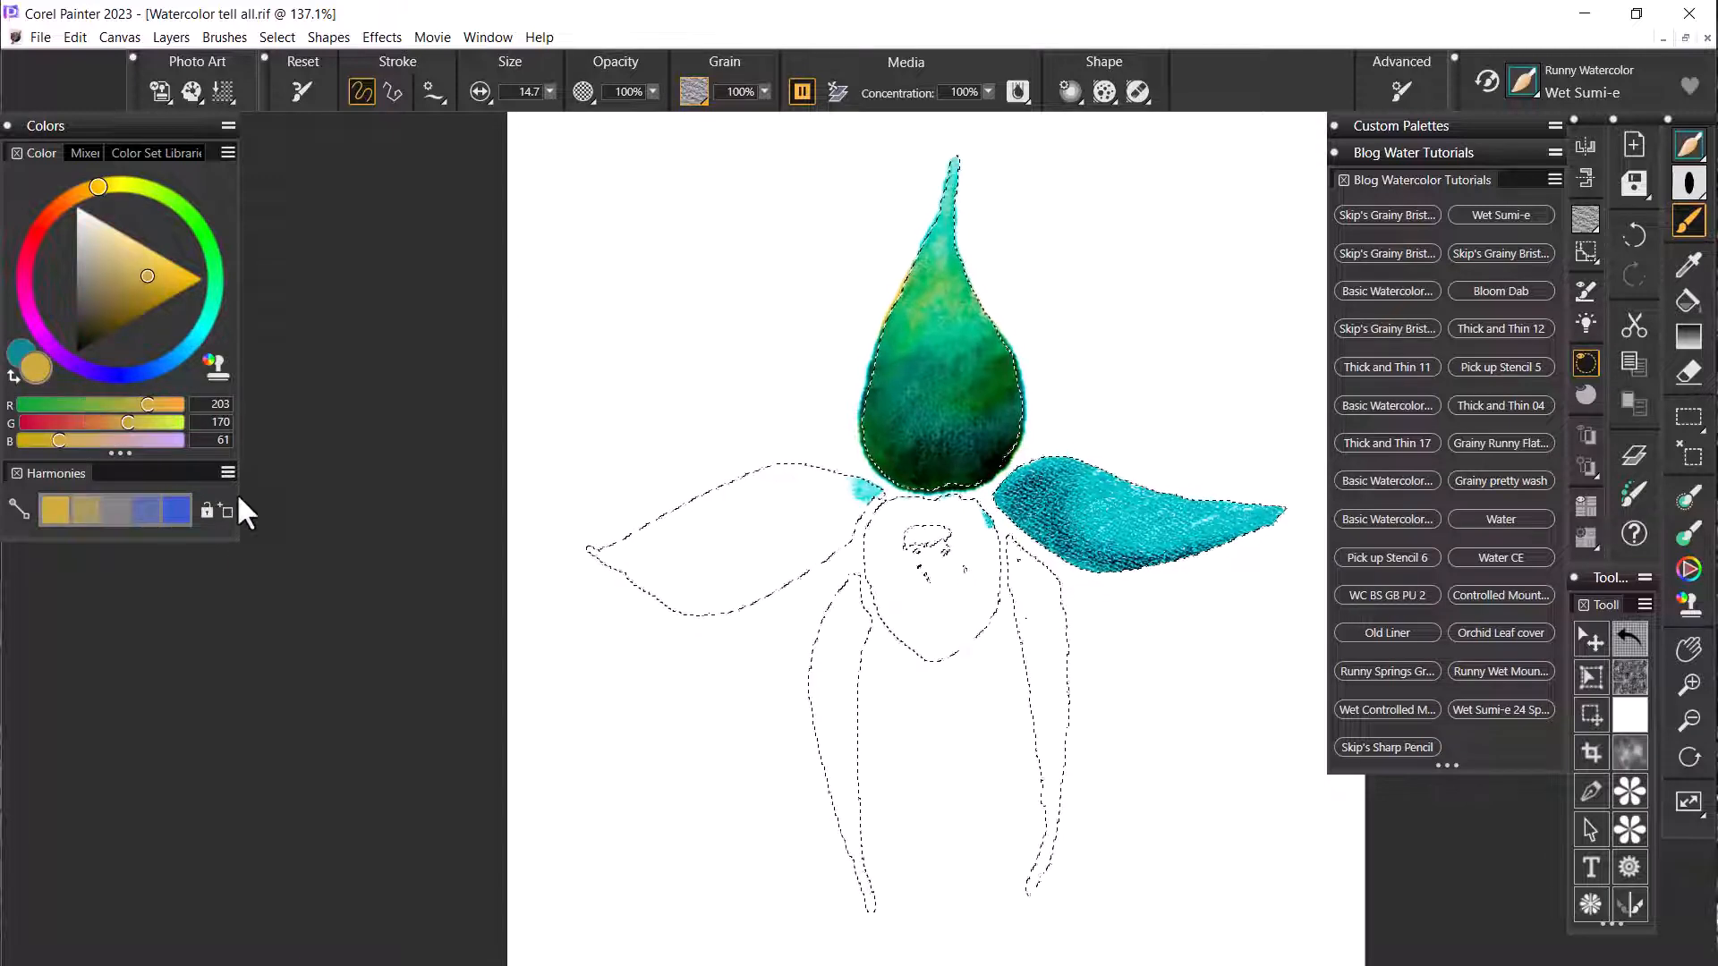
mouse_move(1022, 476)
left_mouse_down()
mouse_move(1010, 498)
mouse_move(1056, 468)
mouse_move(1027, 498)
mouse_move(1048, 545)
left_mouse_up()
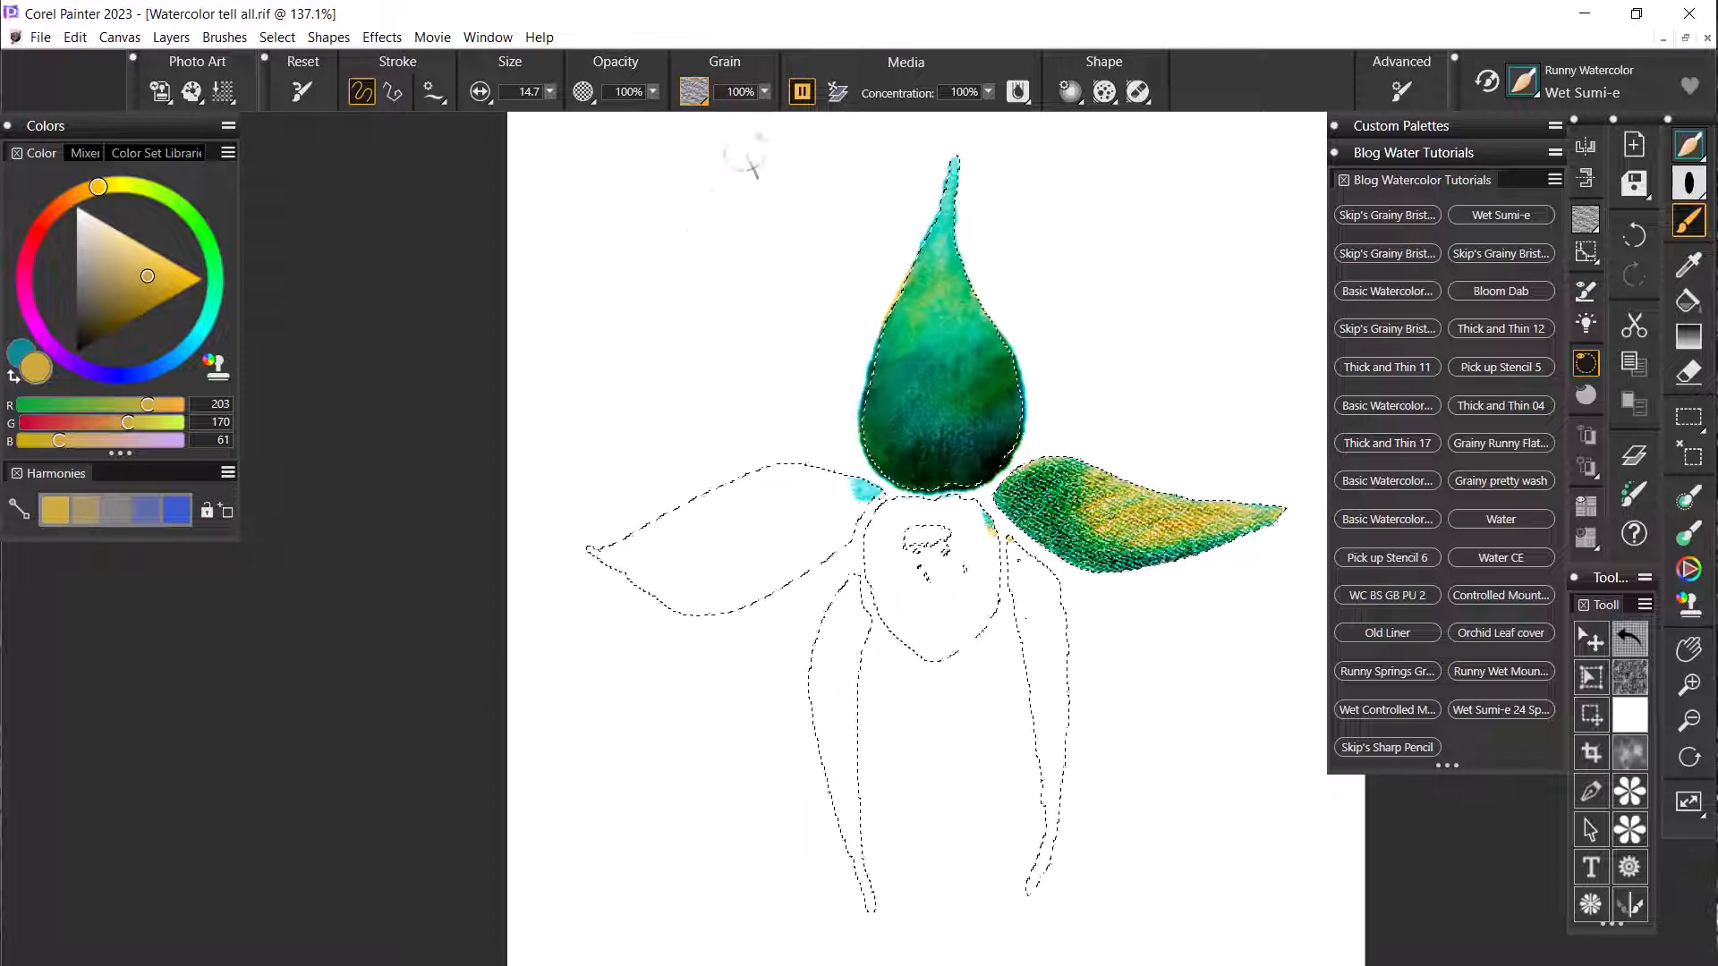
left_click(803, 93)
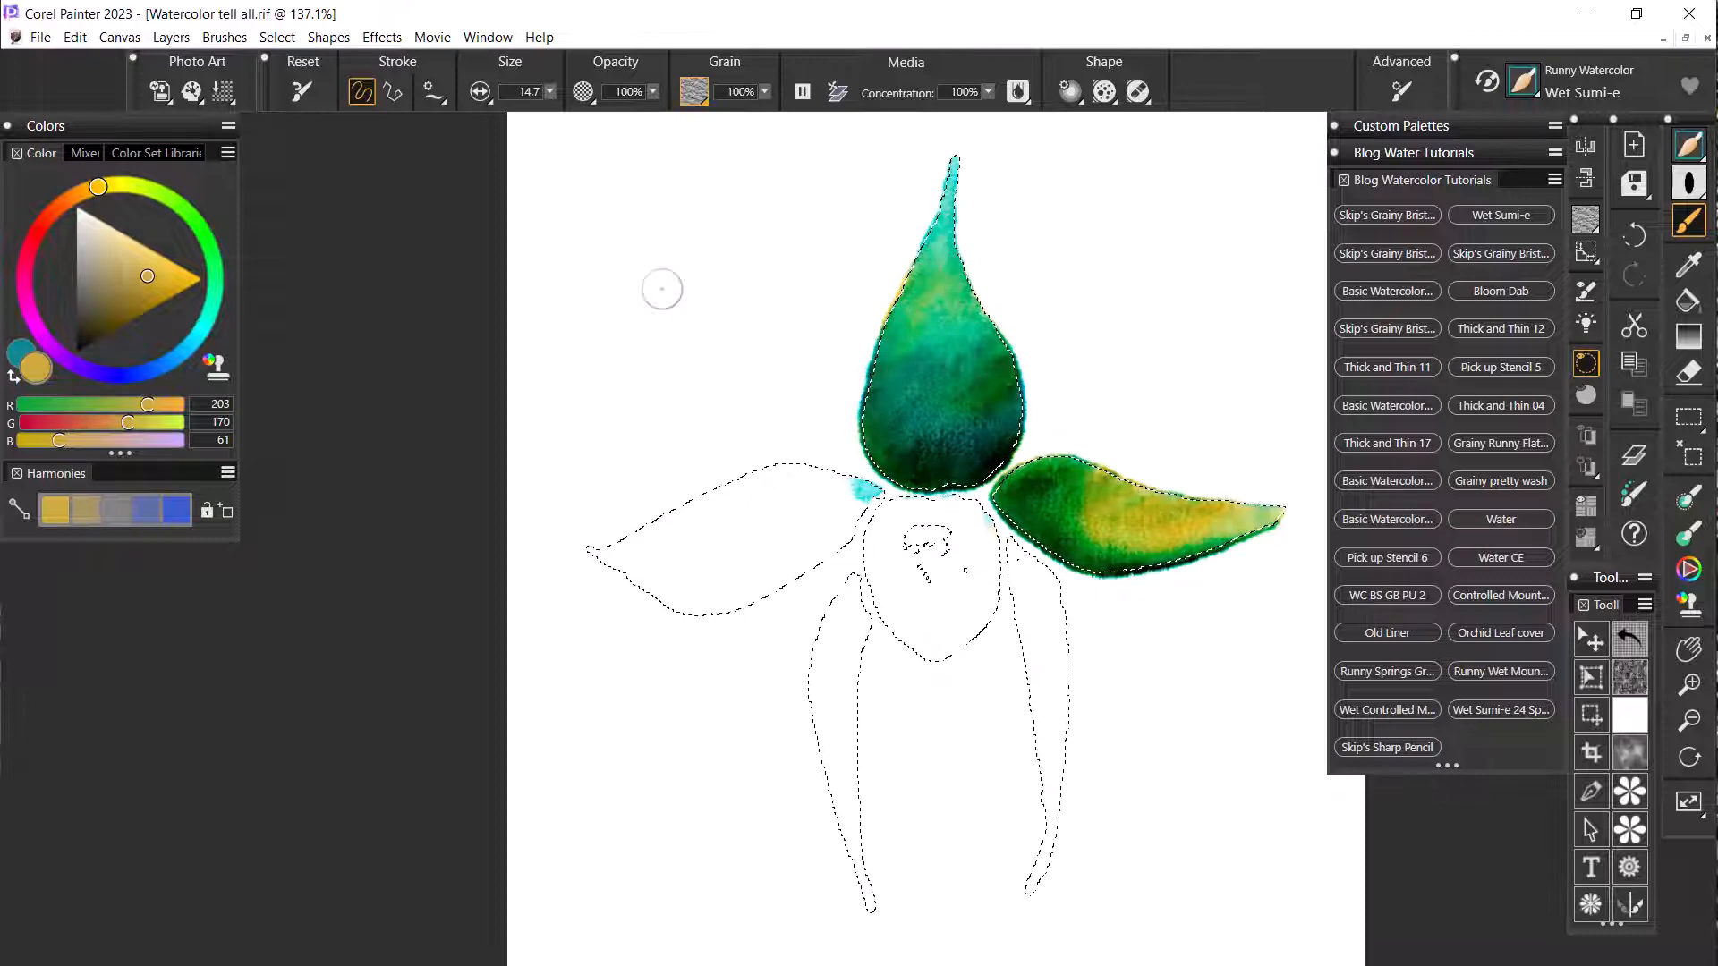
- Undo the ochre glaze strokes on the right petal, back to its teal layer
key("ctrl+z")
key("ctrl+z")
key("ctrl+z")
key("ctrl+z")
key("ctrl+z")
key("ctrl+z")
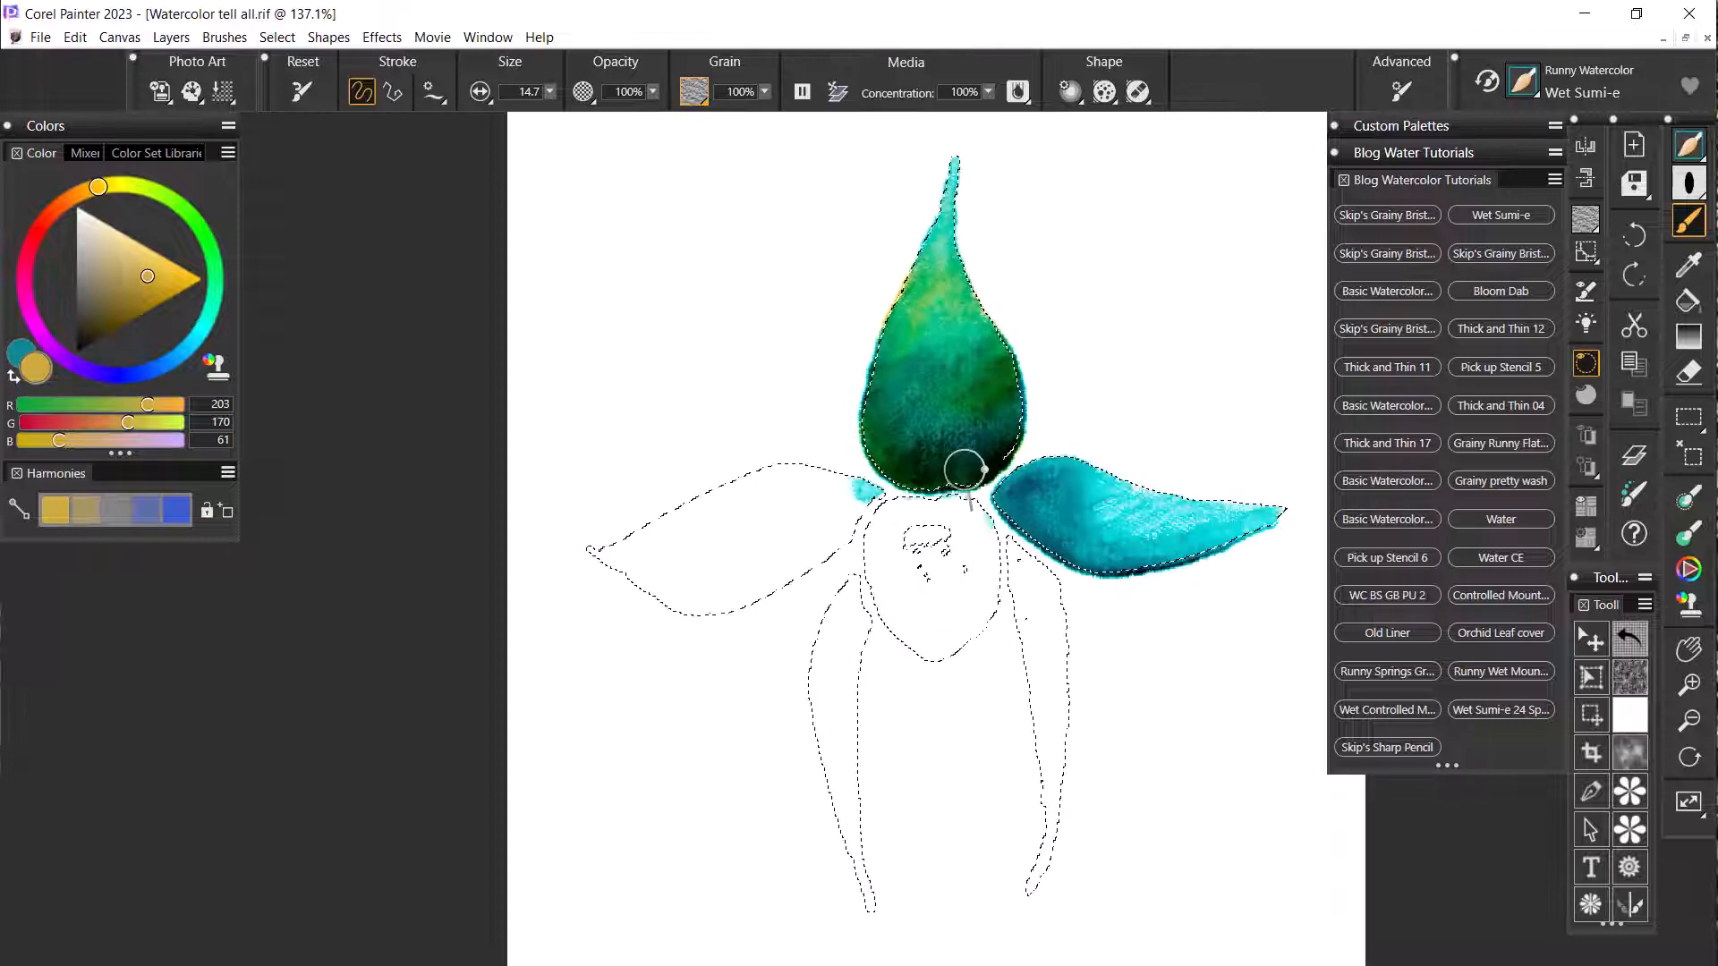